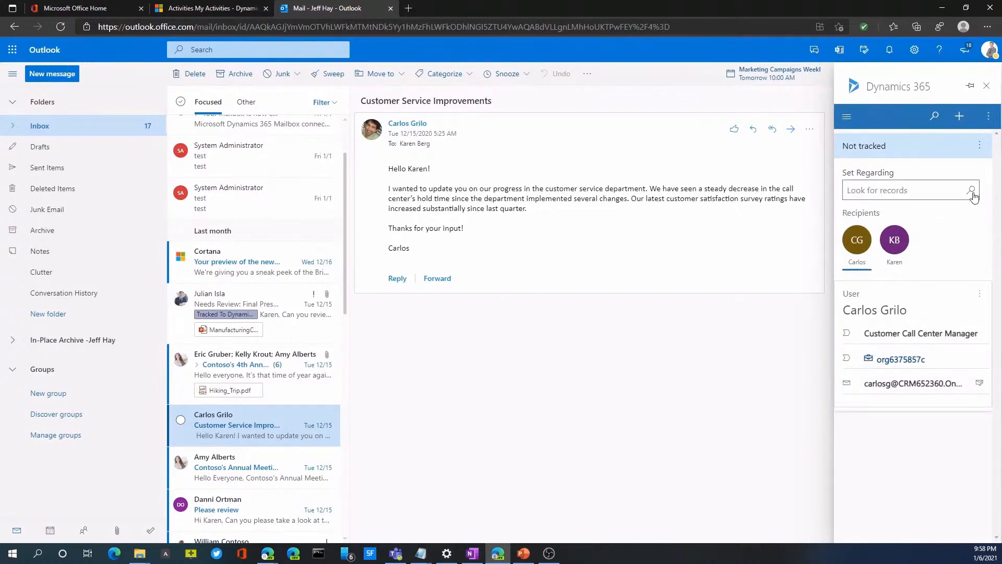
Track the Customer Service Improvements email in Dynamics 365 by setting its regarding record to the sender's contact from the recent records
left_click(972, 192)
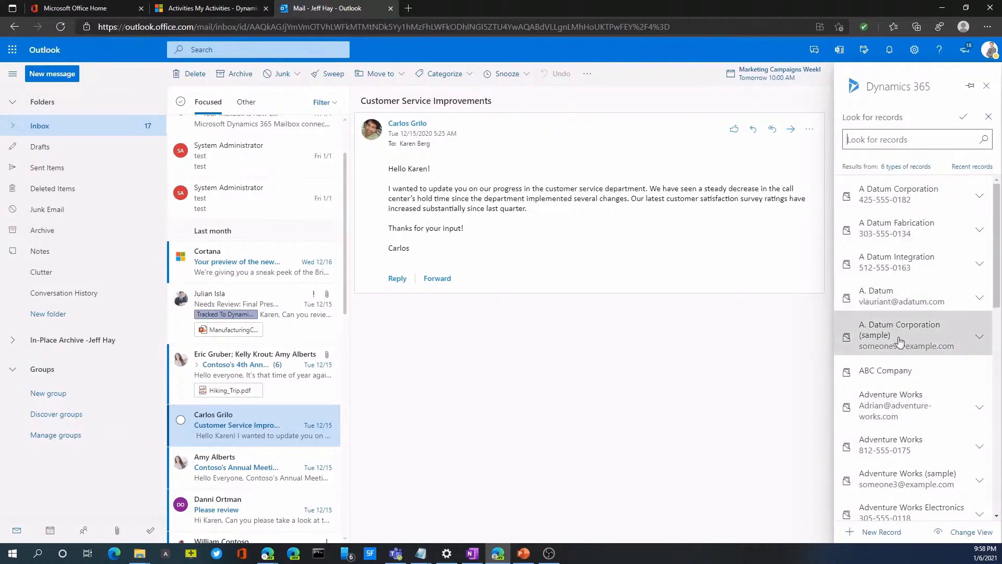
left_click(966, 168)
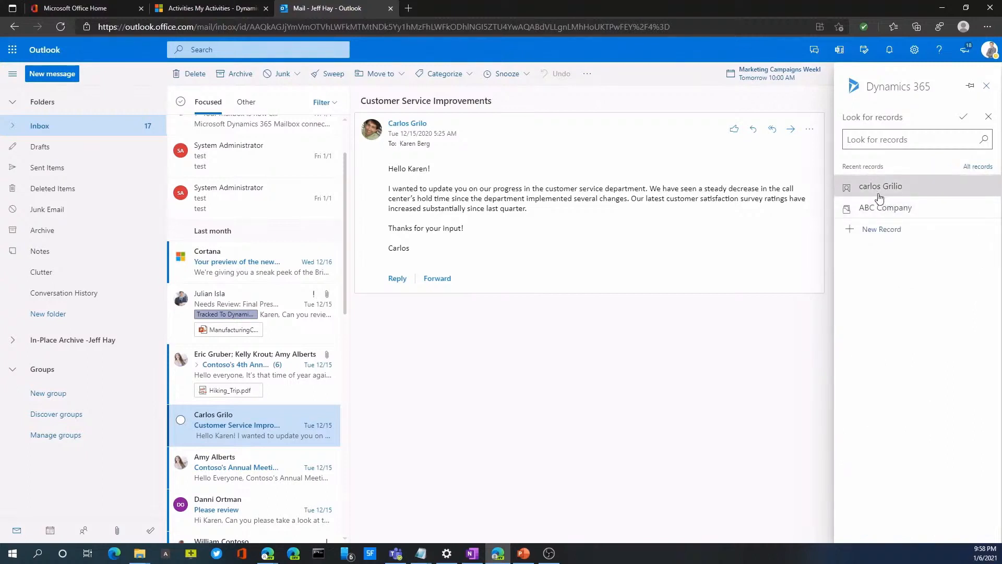
left_click(880, 188)
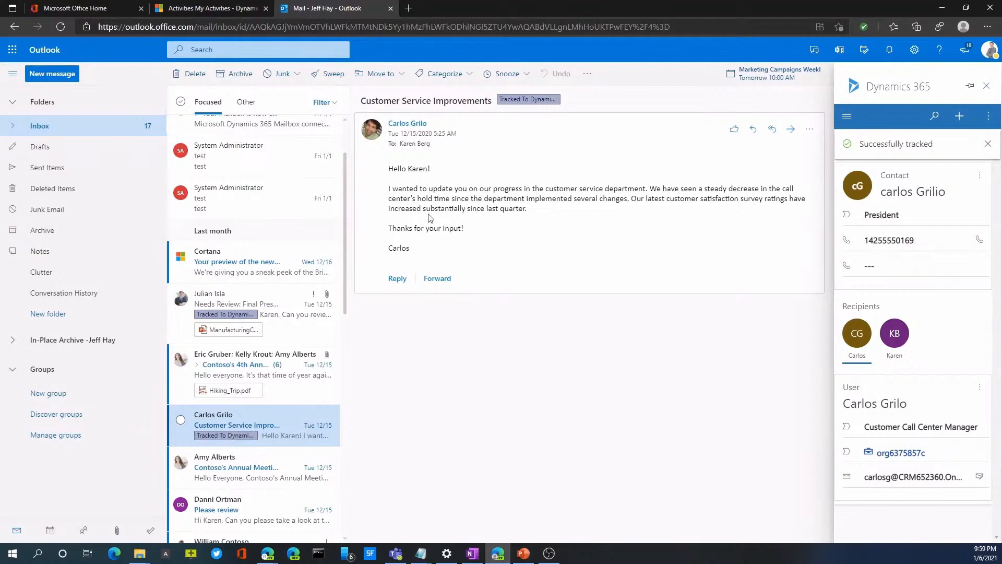
Switch to Dynamics 365 Sales Hub, examine the timeline on the sender's contact record and open the linked ABC Company account
left_click(221, 12)
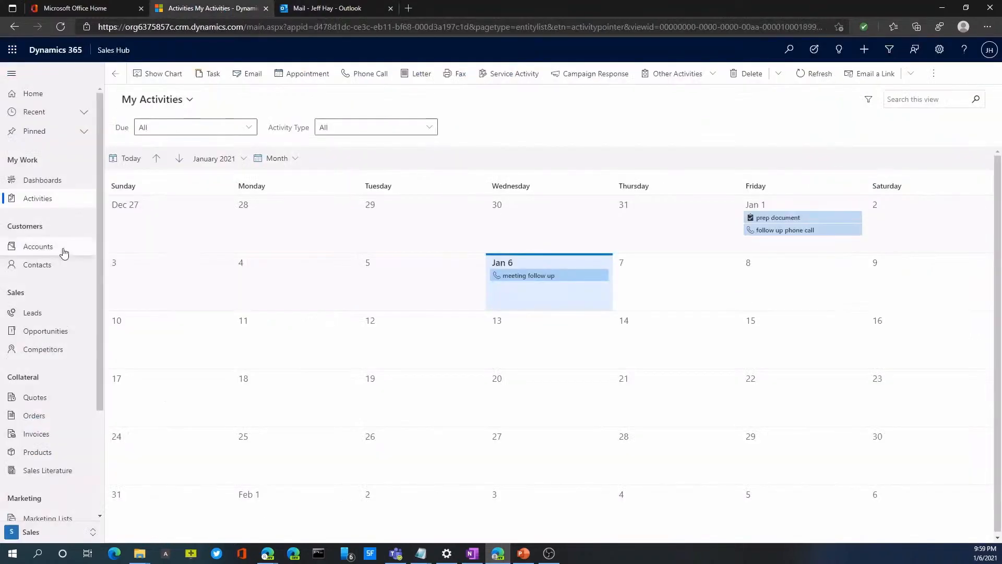
left_click(49, 254)
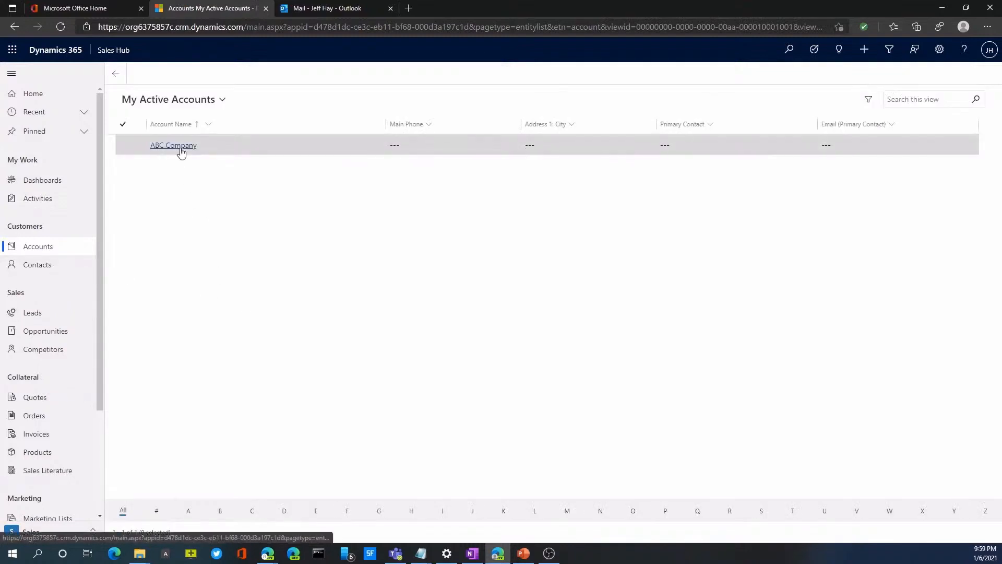
left_click(58, 268)
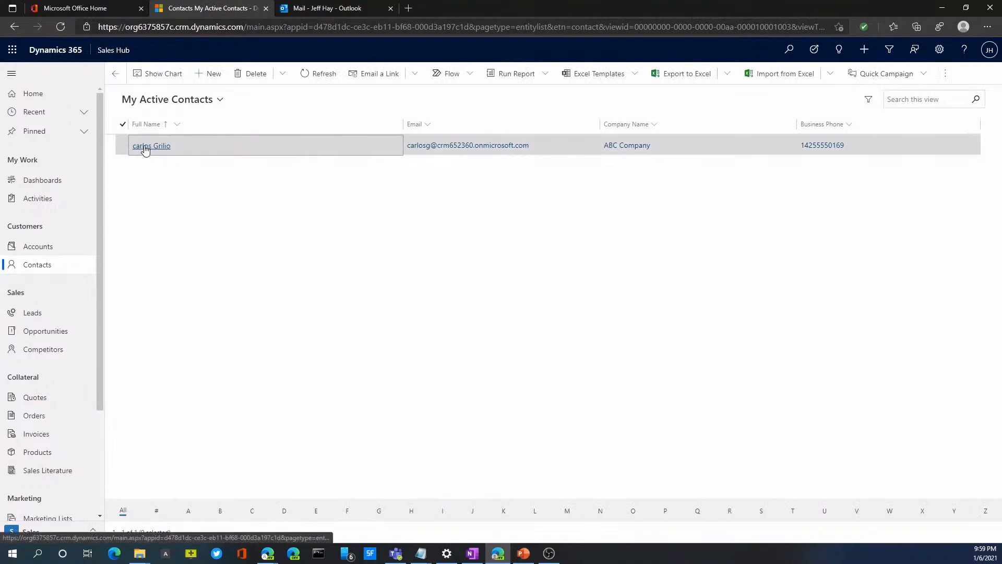
left_click(144, 147)
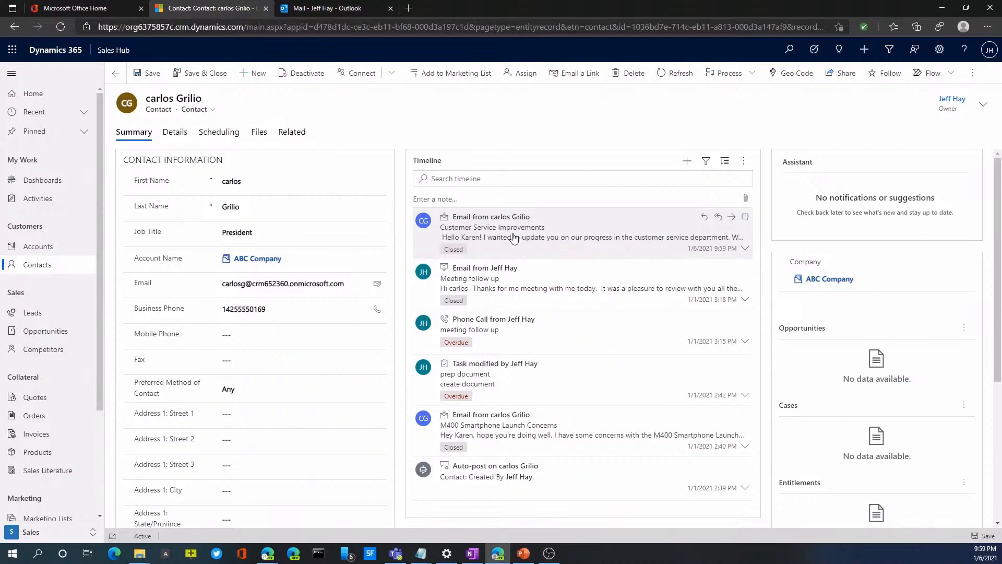
left_click(258, 259)
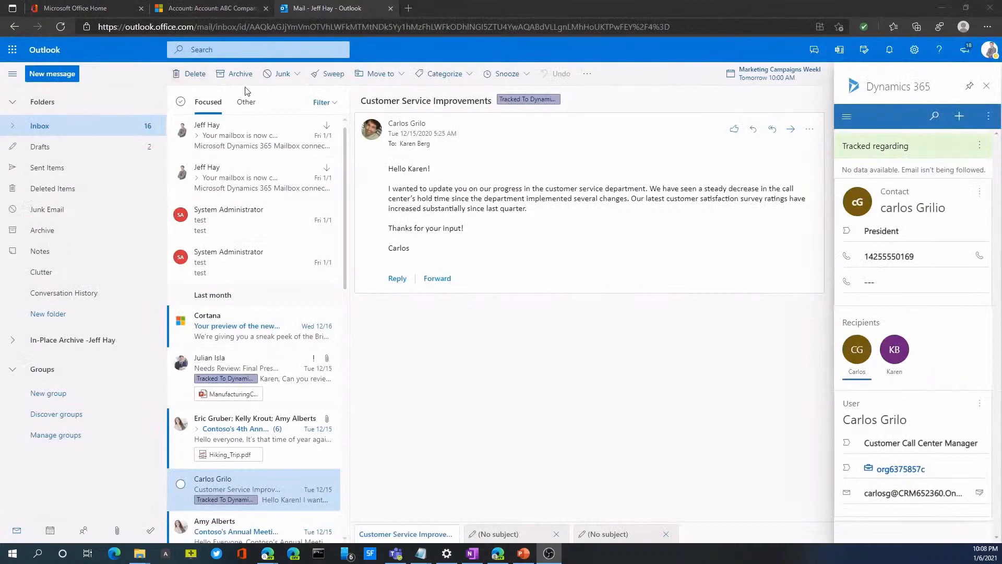
Start a new Outlook message with the Dynamics 365 add-in and set its regarding record to the customer contact
left_click(59, 79)
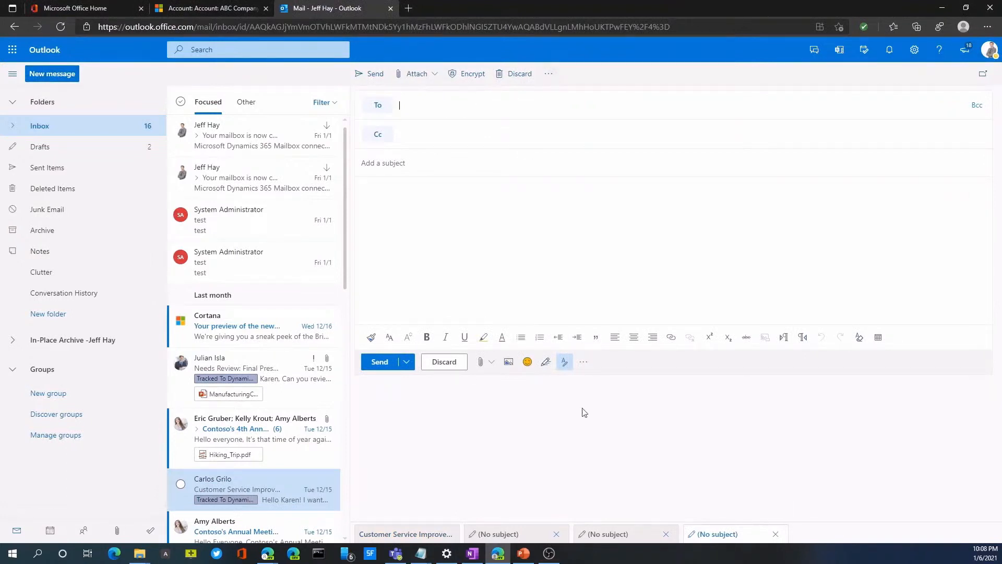
left_click(583, 361)
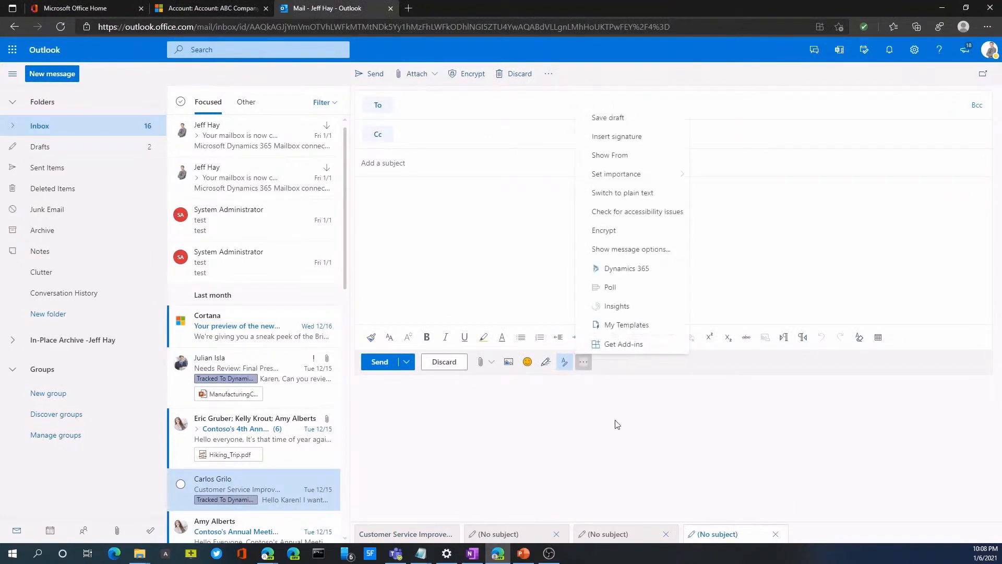
left_click(624, 268)
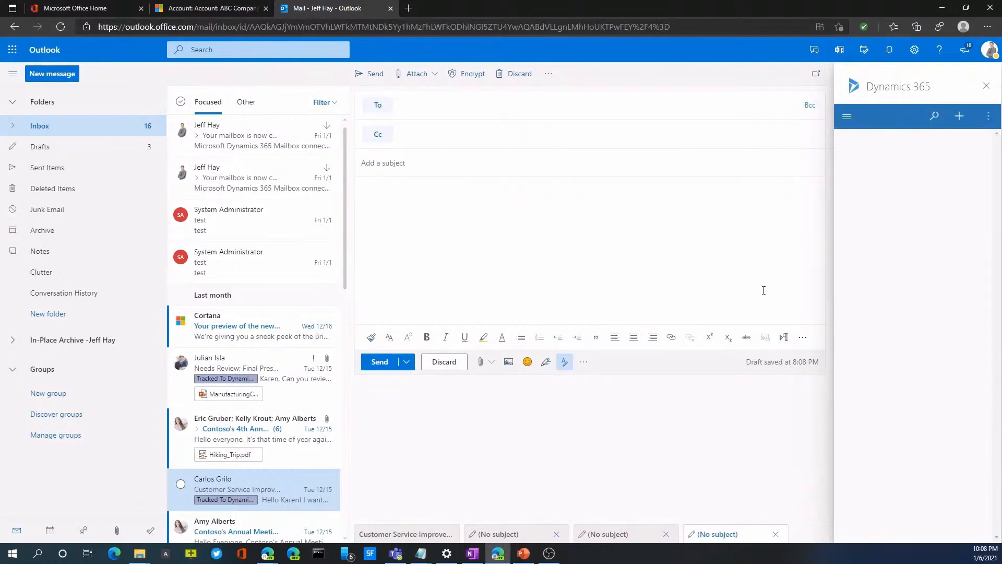
left_click(864, 182)
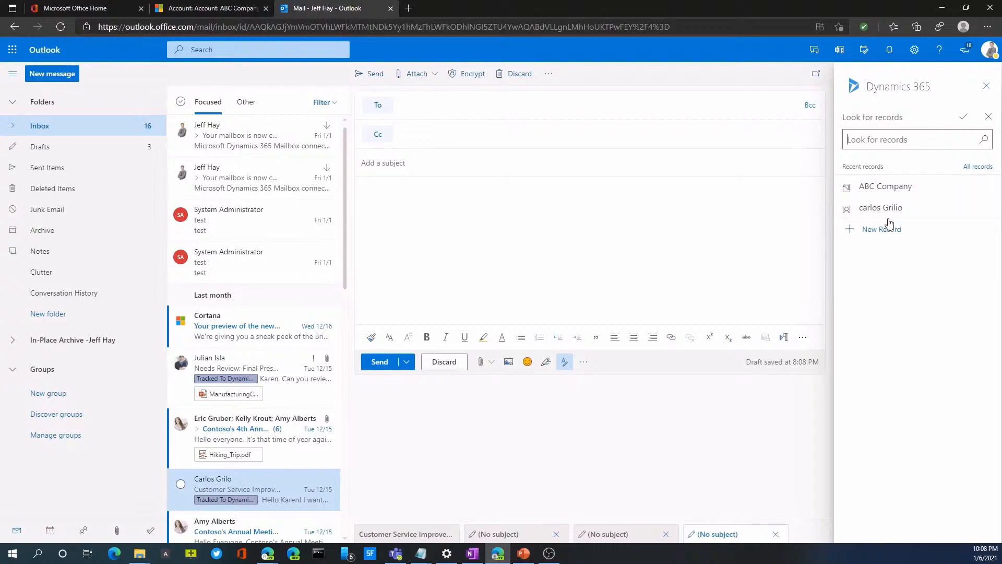
left_click(889, 212)
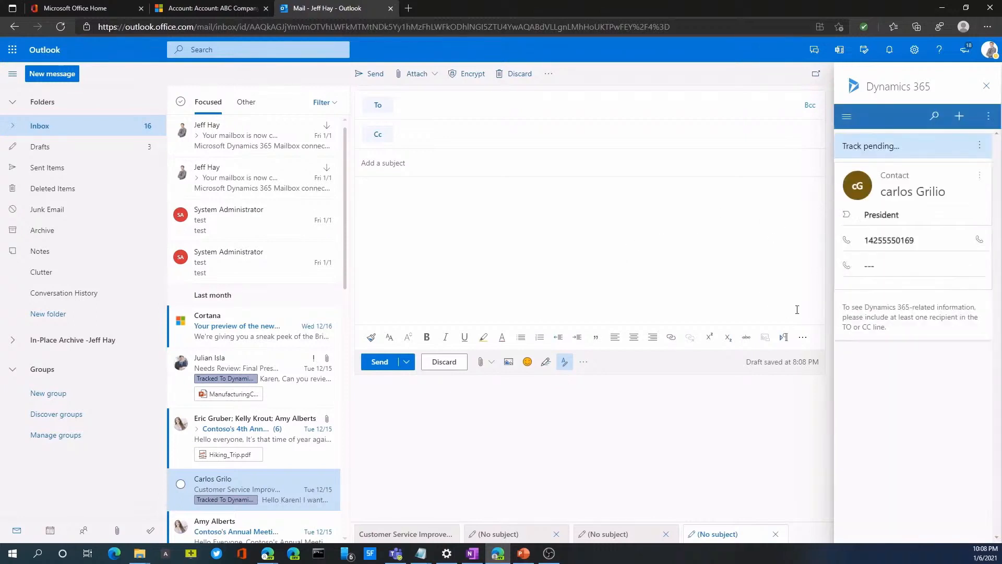
Insert the "meeting follow up" email template into the message, using the regarding contact as the template's entity
left_click(987, 127)
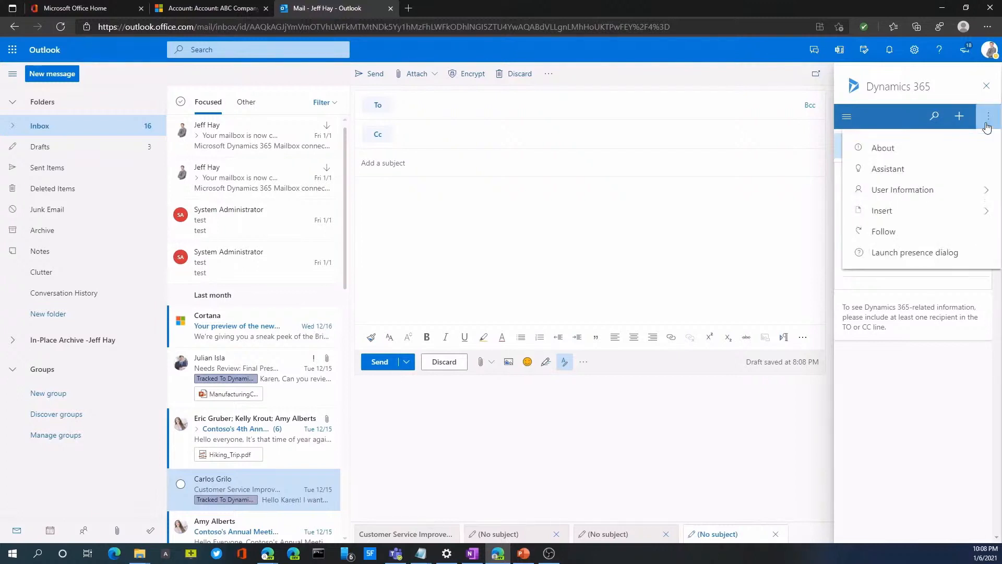
left_click(981, 210)
left_click(910, 173)
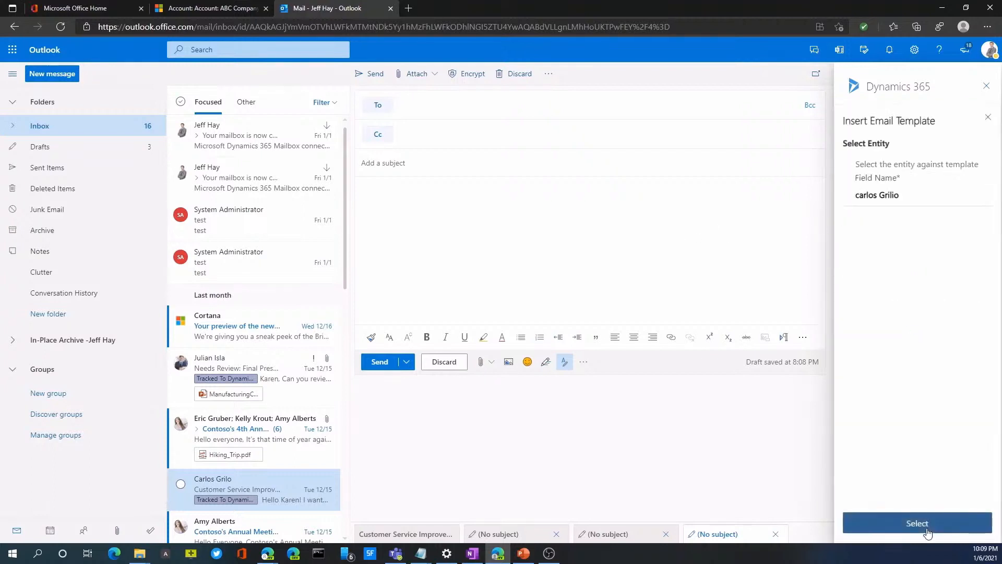
left_click(927, 527)
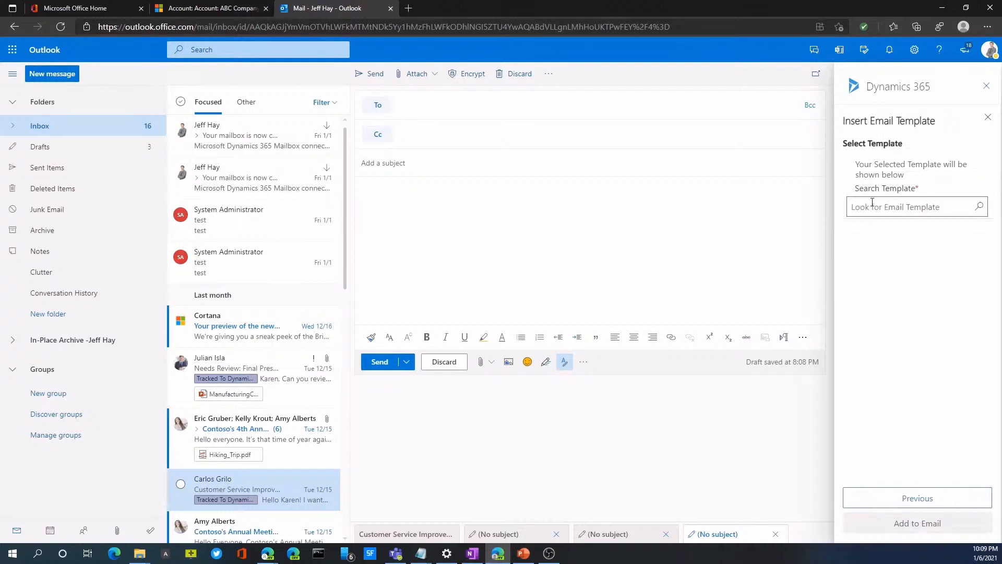
left_click(977, 208)
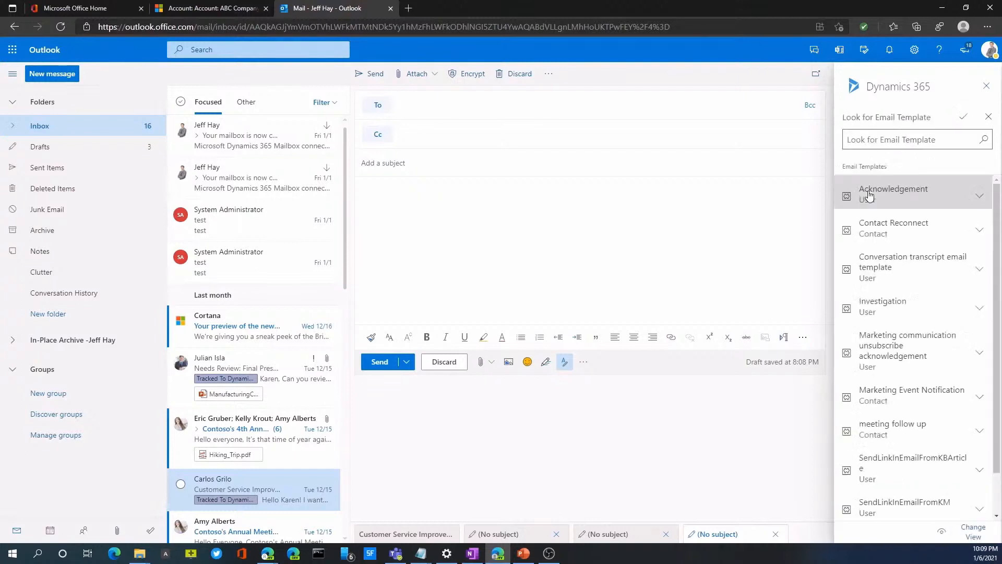
left_click_drag(997, 235, 997, 241)
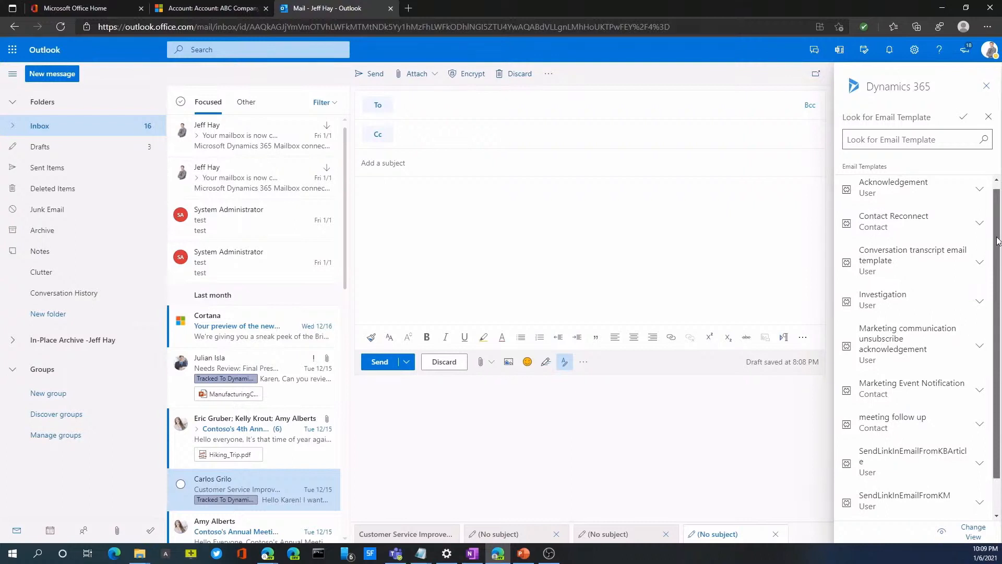
left_click(896, 421)
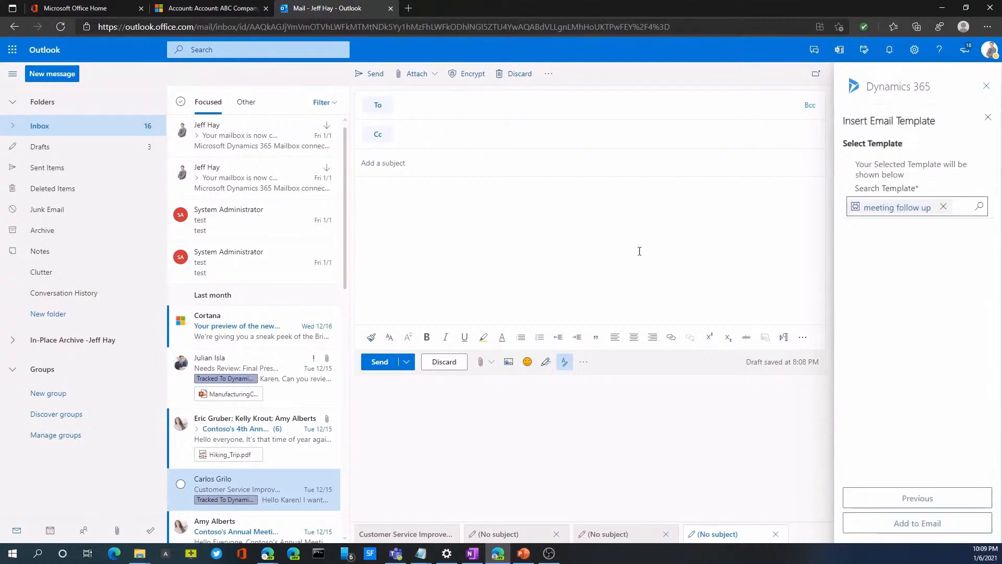
left_click(900, 521)
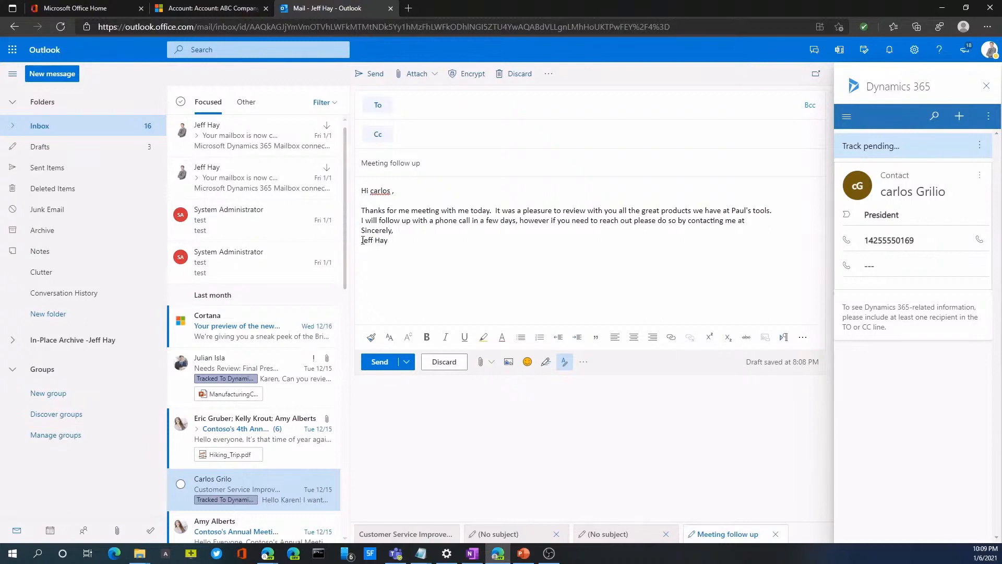
Address the Meeting follow up message to the customer contact from the suggested contacts and send it
left_click_drag(361, 241, 388, 241)
left_click(471, 265)
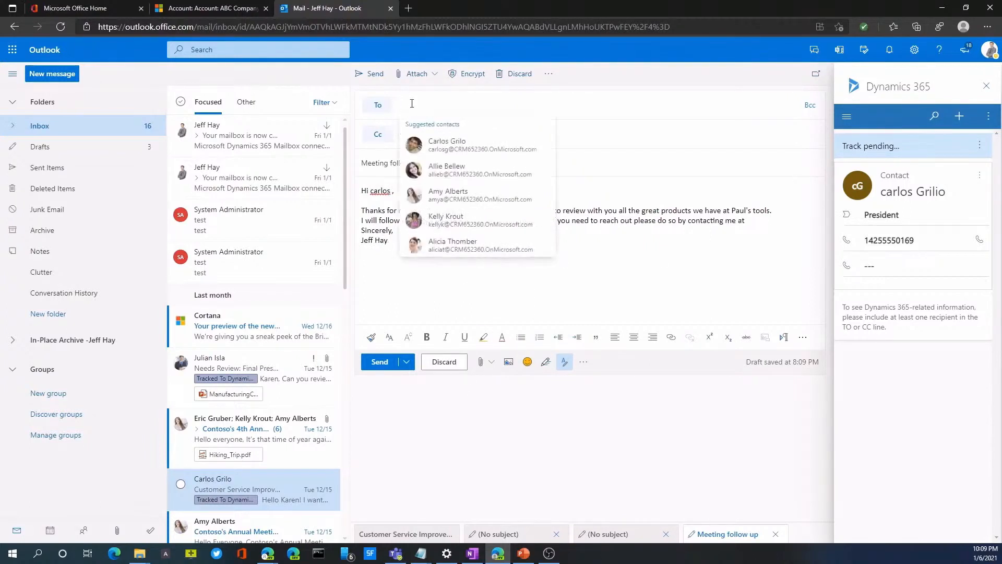
left_click(438, 154)
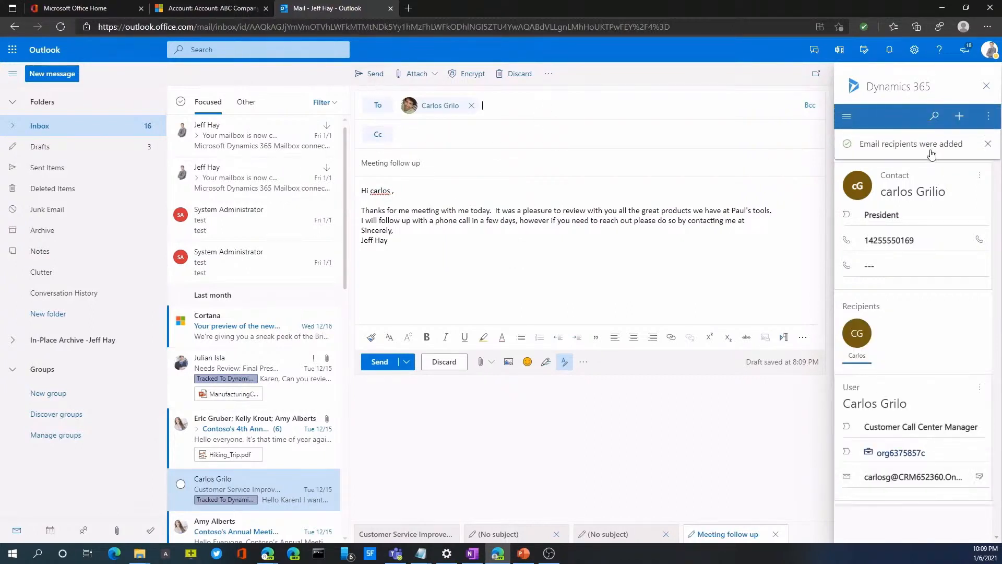
left_click(375, 74)
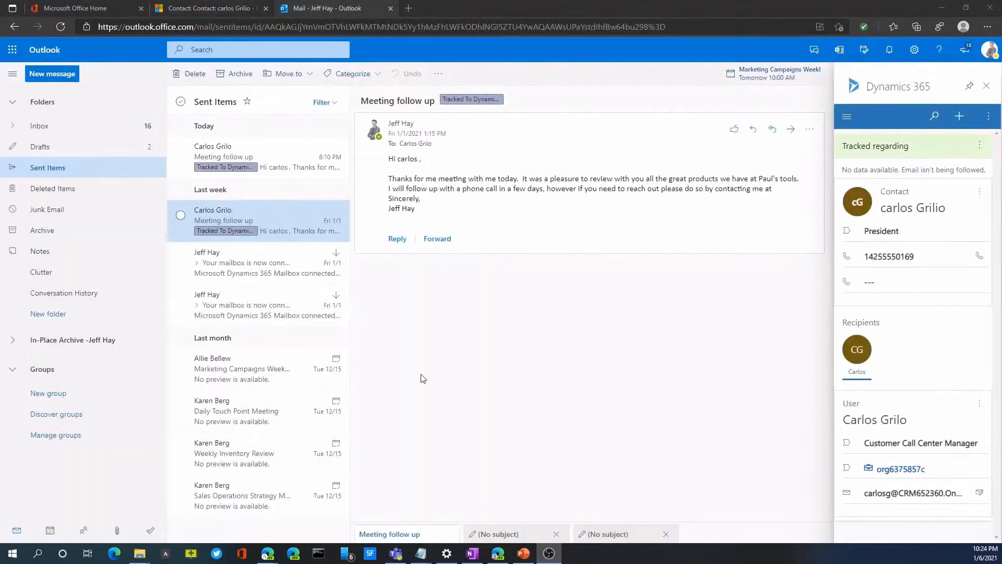
Create a new Dynamics 365 phone call activity from the tracked email, with a subject of calling the contact by first name
left_click(954, 122)
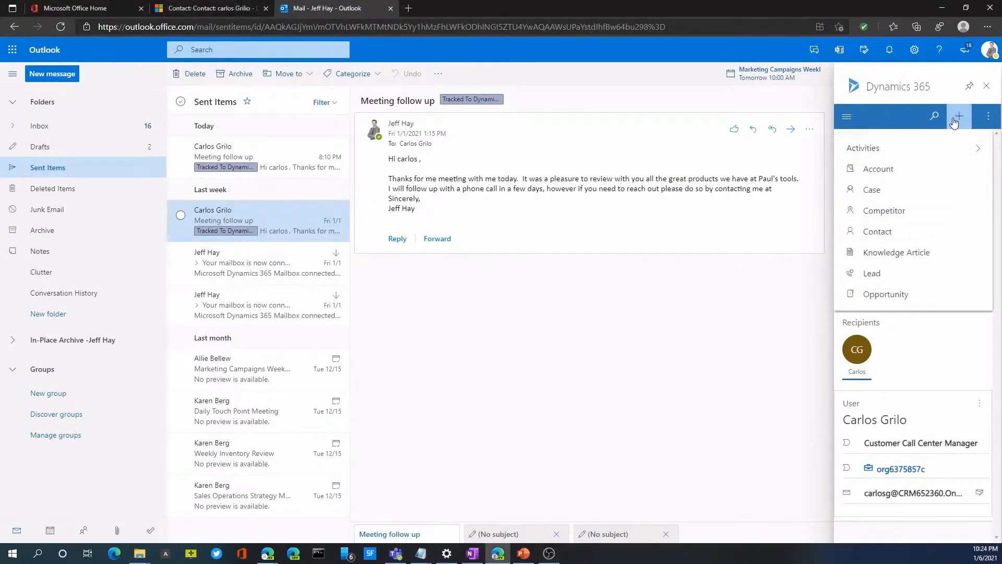
left_click(909, 148)
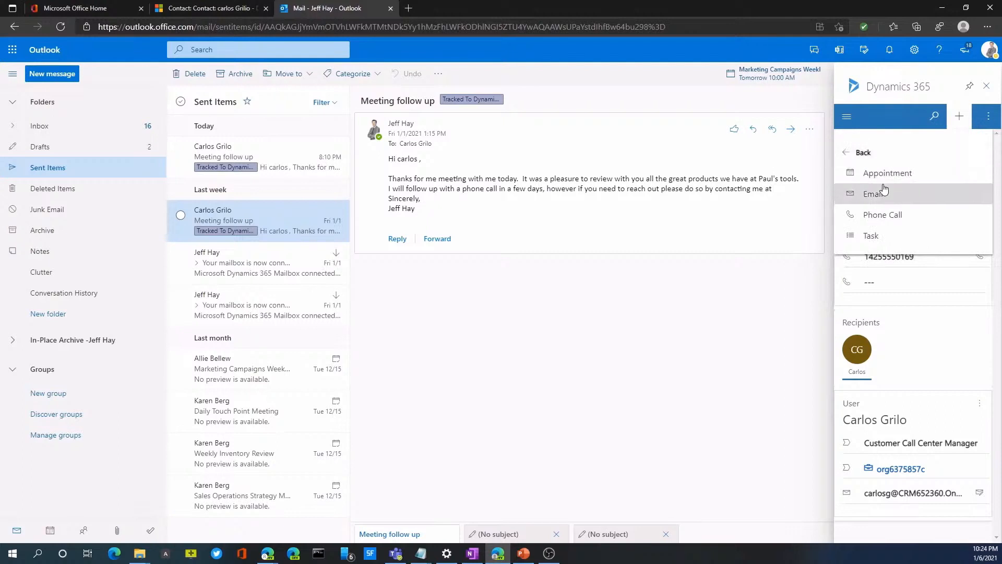
left_click(875, 226)
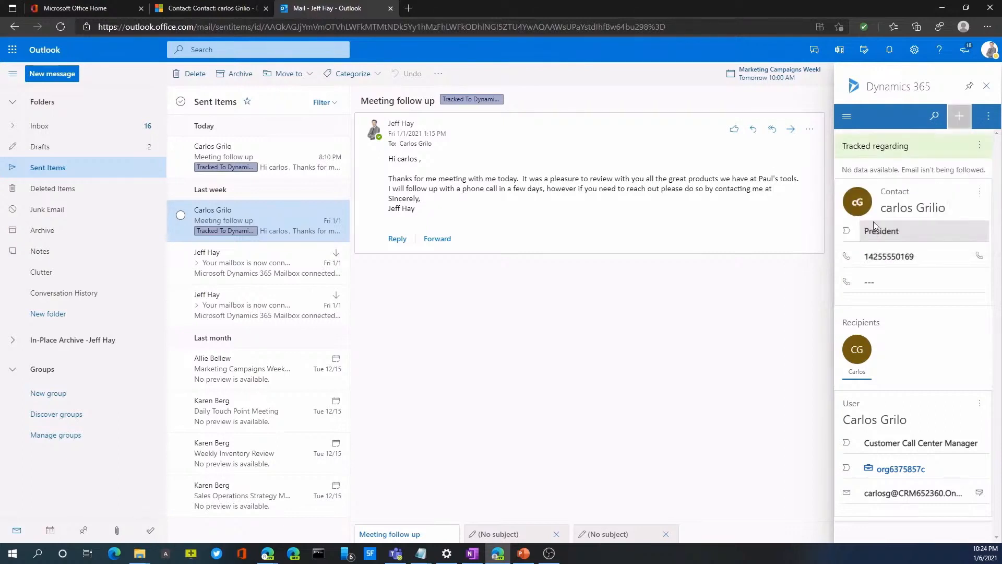
left_click(870, 209)
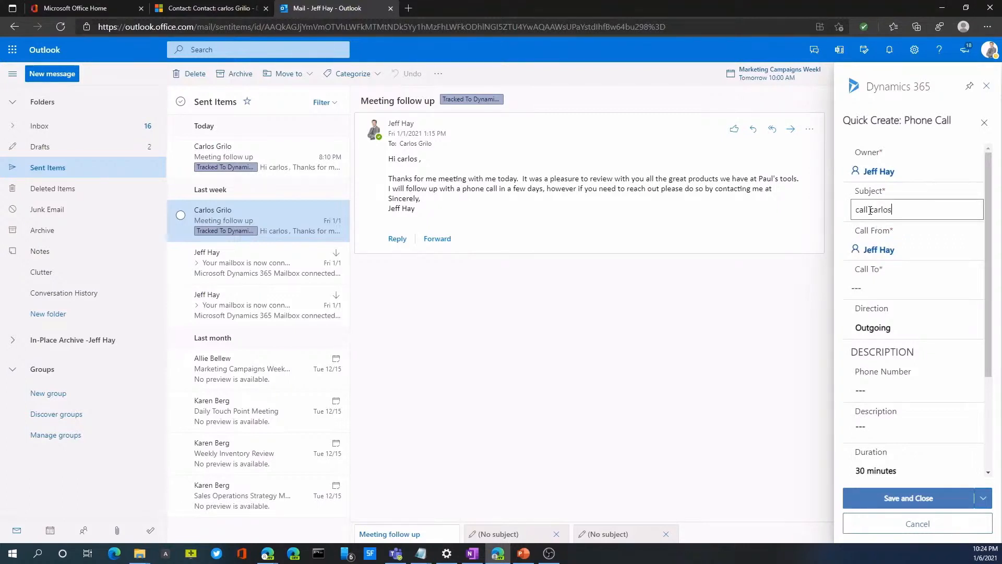
key("Tab")
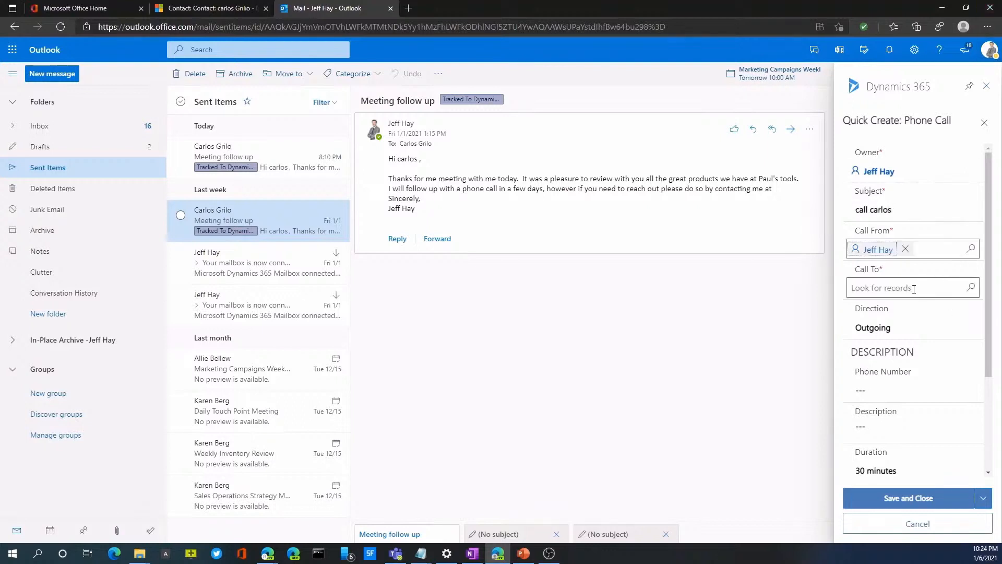
Set the phone call's Call To field to the customer contact from the recent records
left_click(970, 287)
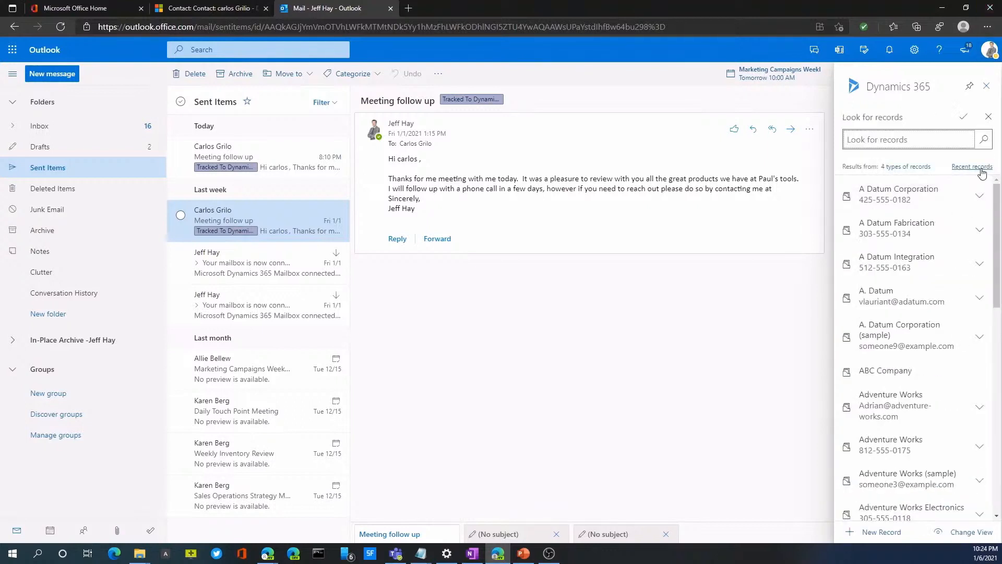
left_click(974, 167)
left_click(879, 191)
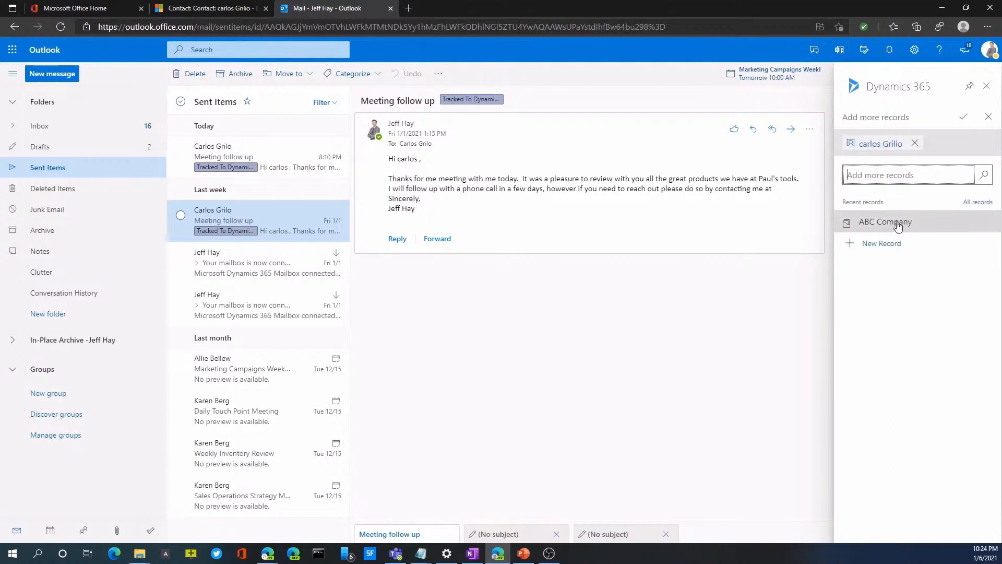
left_click(963, 117)
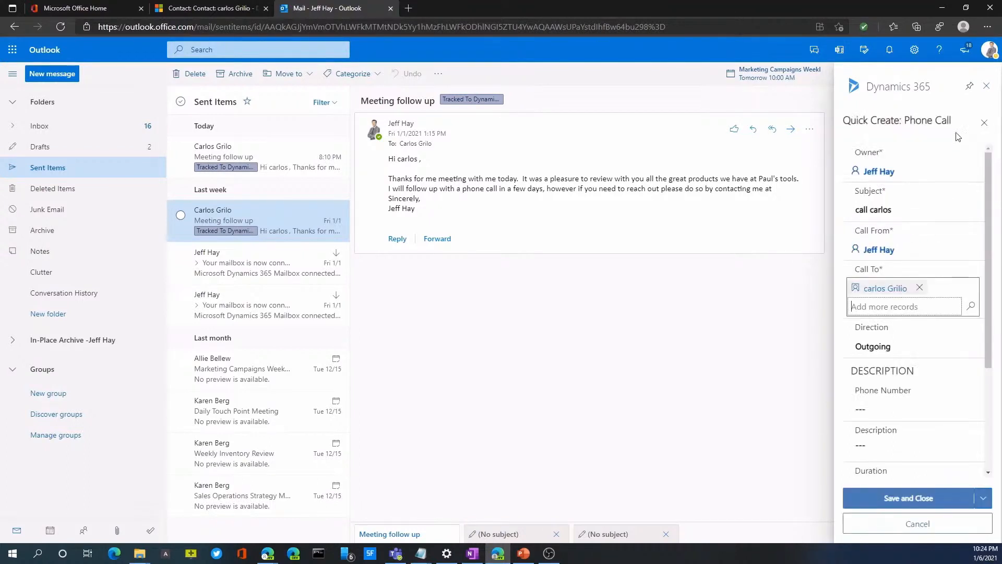
Set the phone call's due date to 1/7/2021 at 9:00 AM, then save and close it
scroll(885, 416, "down", 2)
scroll(886, 416, "down", 2)
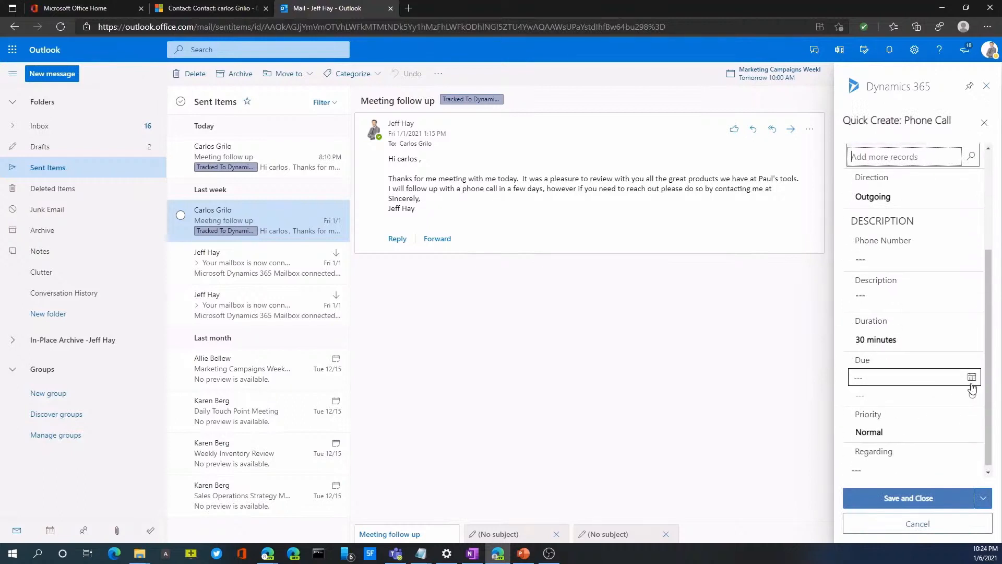
left_click(972, 373)
left_click(918, 442)
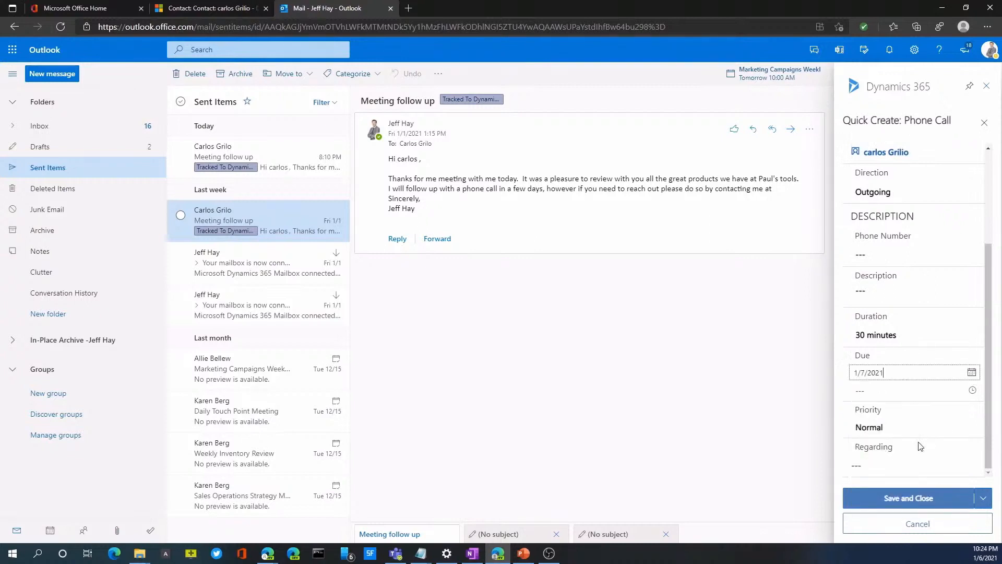
left_click(972, 390)
scroll(894, 472, "down", 2)
left_click(873, 509)
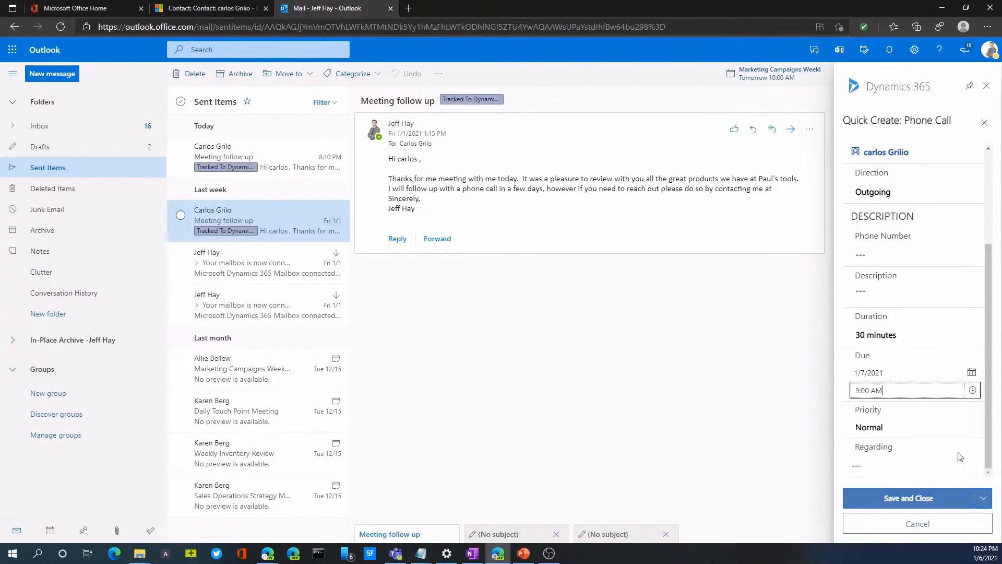
left_click(915, 504)
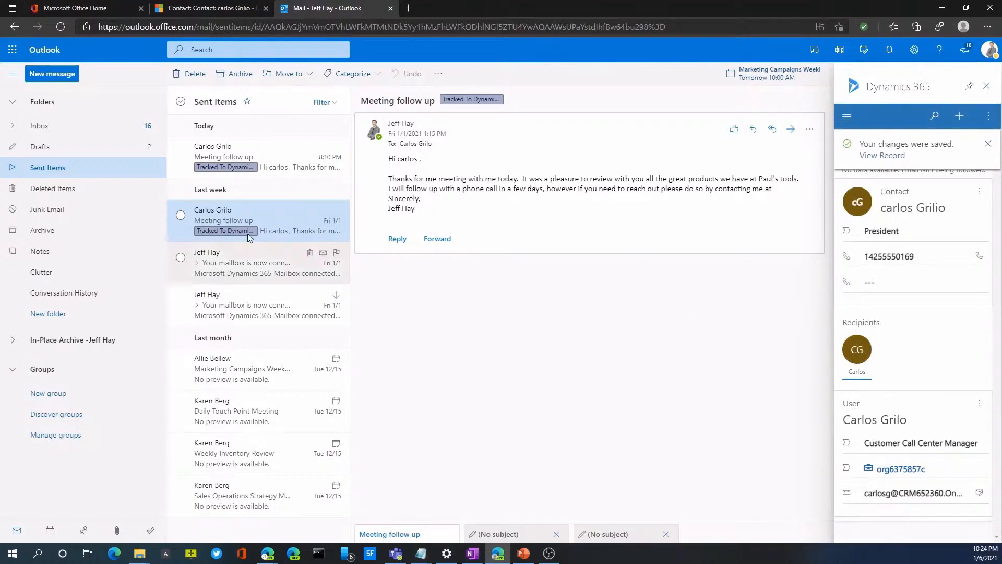
Switch to the Dynamics 365 Sales Hub and show My Activities in Calendar Control V2 with the Week layout
left_click(194, 12)
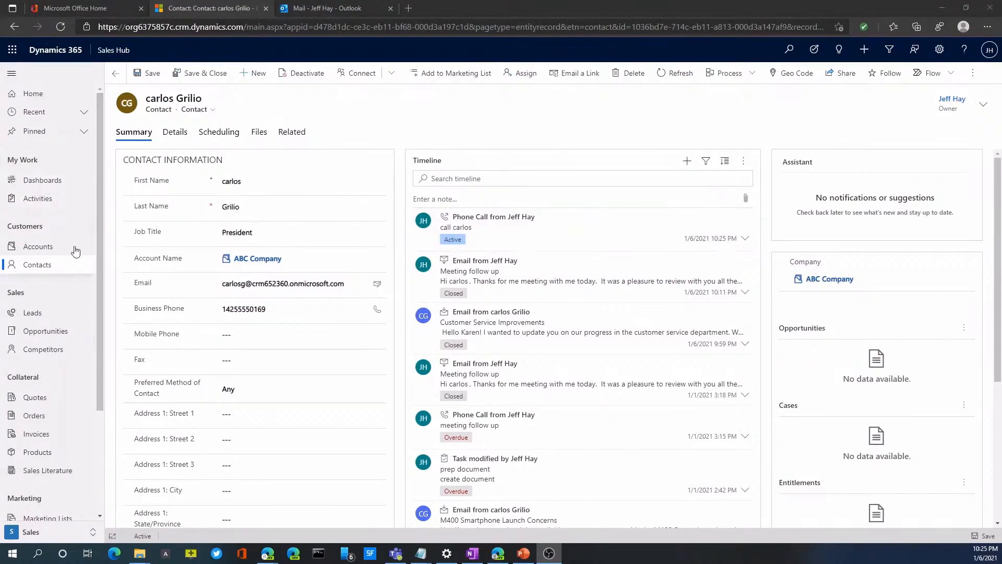
left_click(46, 198)
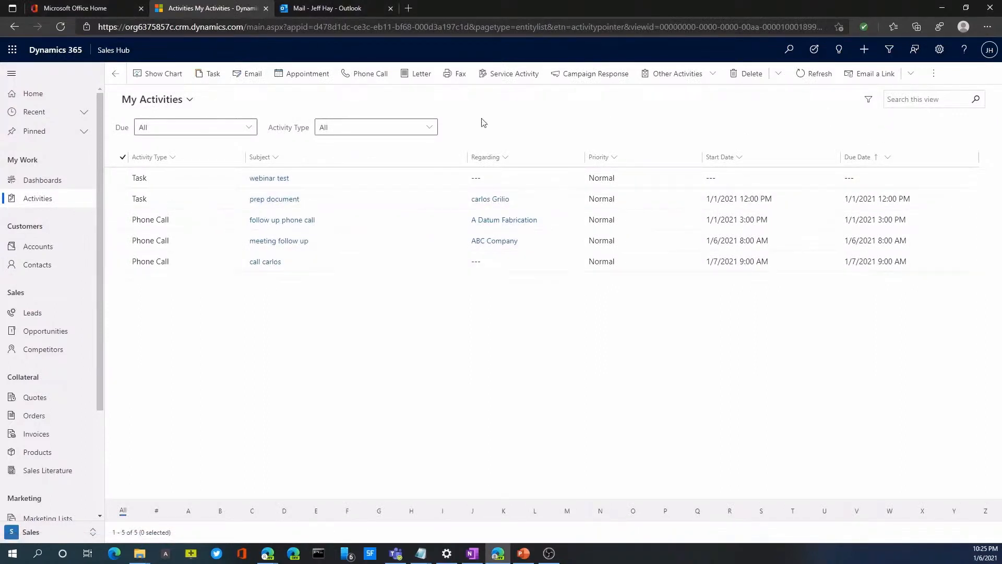
left_click(933, 73)
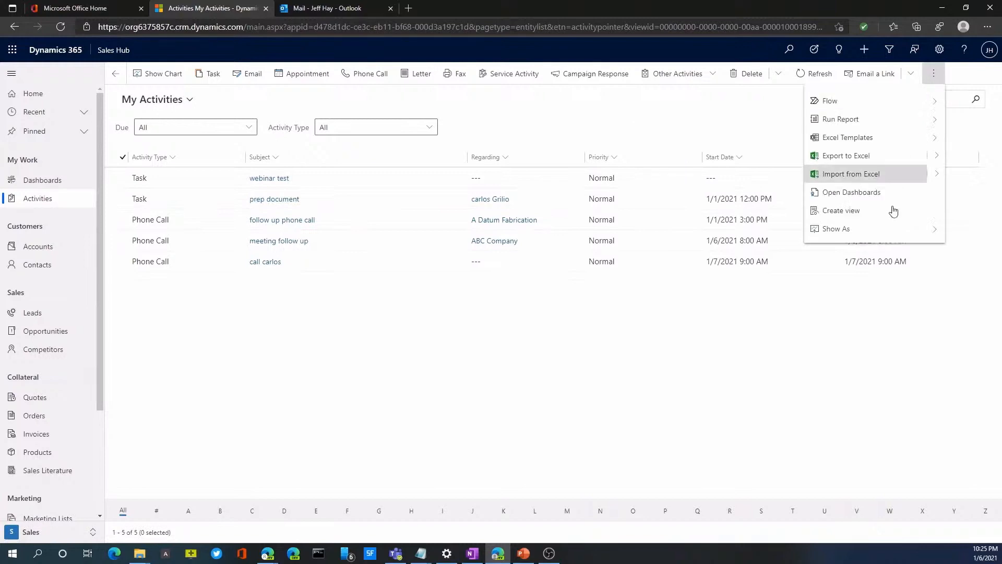
left_click(855, 230)
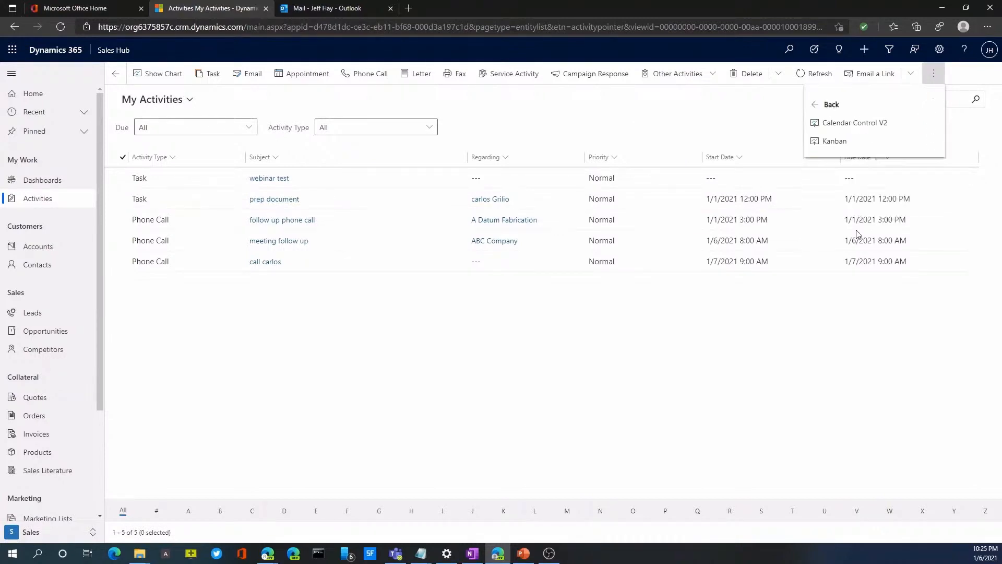
left_click(837, 126)
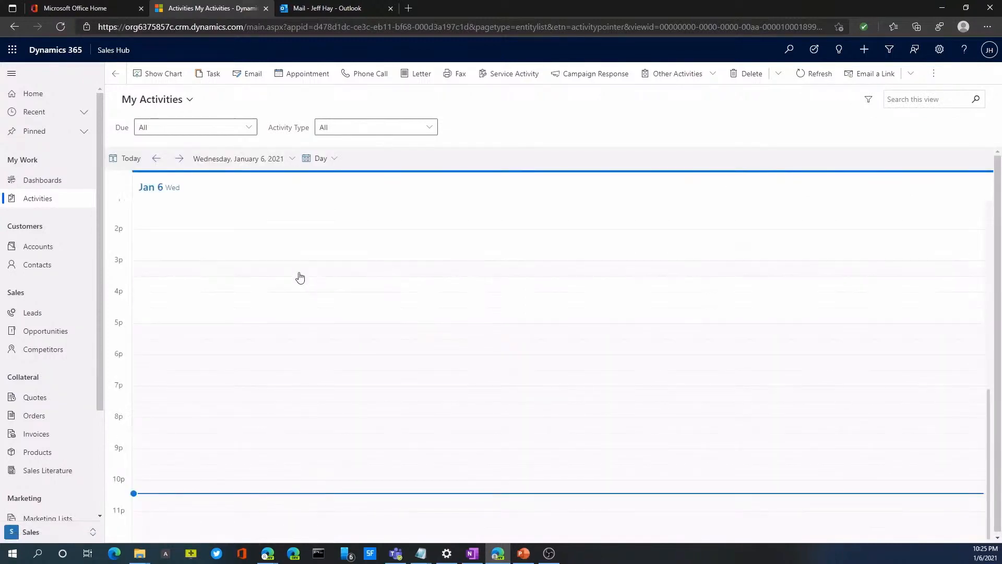
left_click(328, 158)
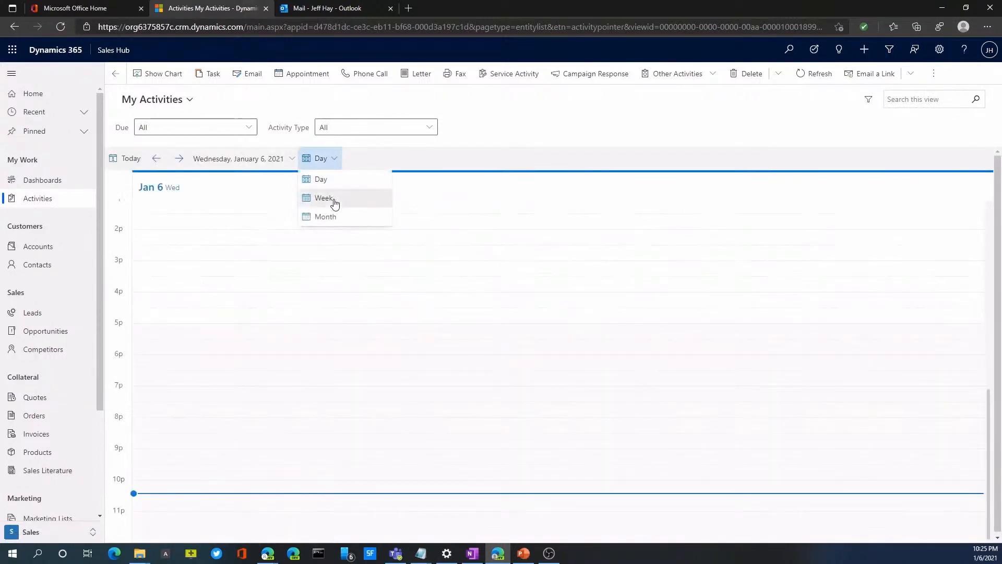
left_click(324, 198)
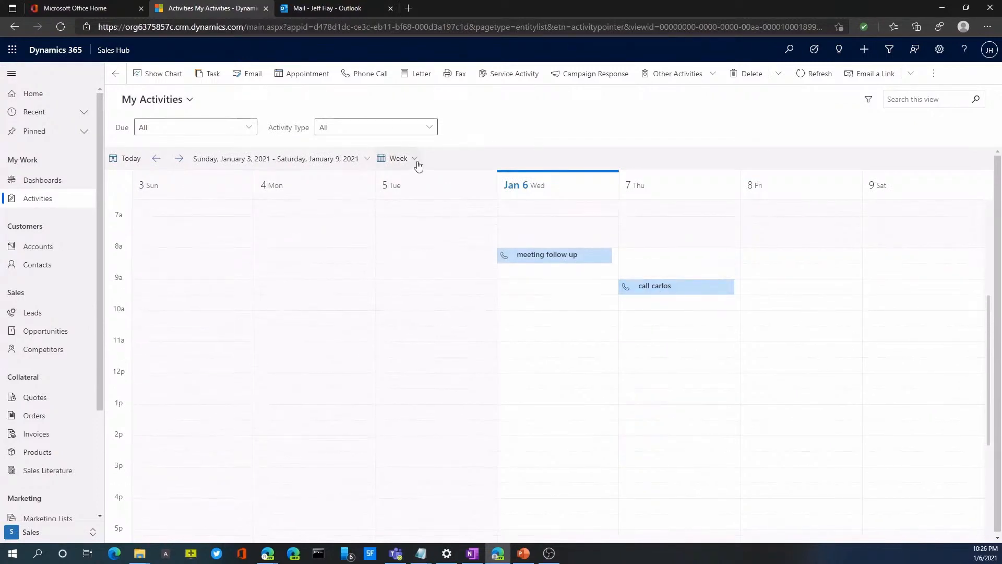
Show My Activities as a Kanban board and look through the cards in the Open column
left_click(934, 73)
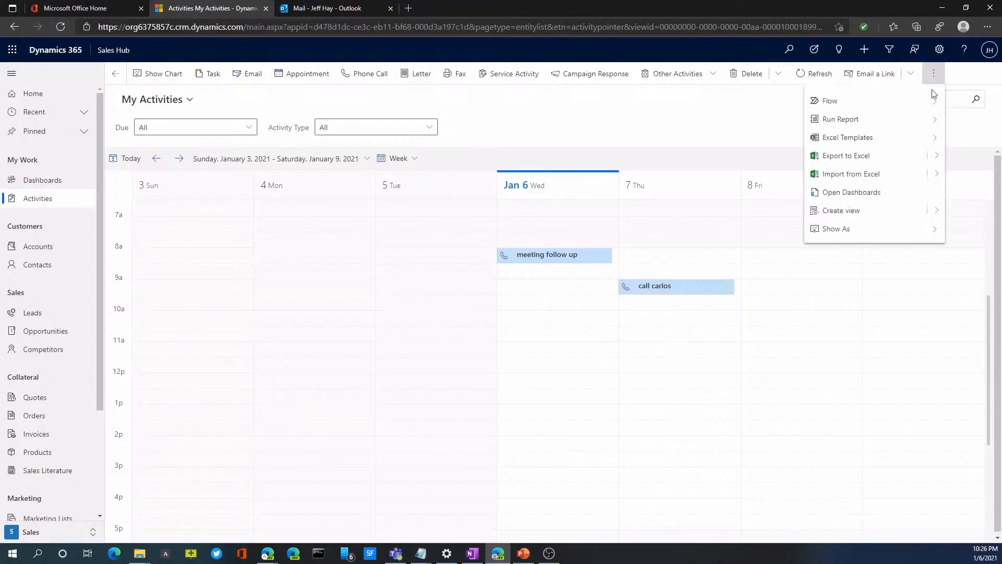
left_click(862, 236)
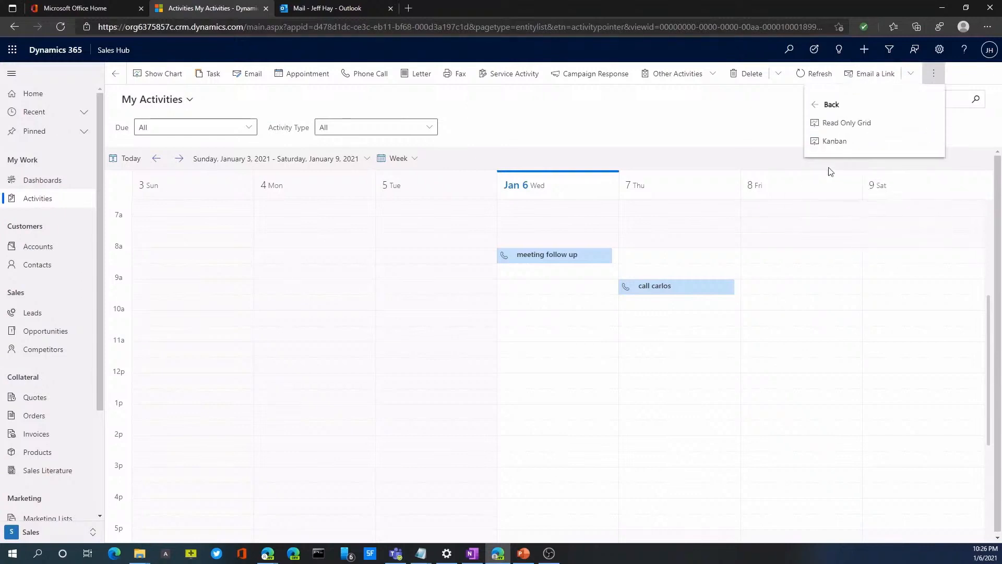
left_click(830, 150)
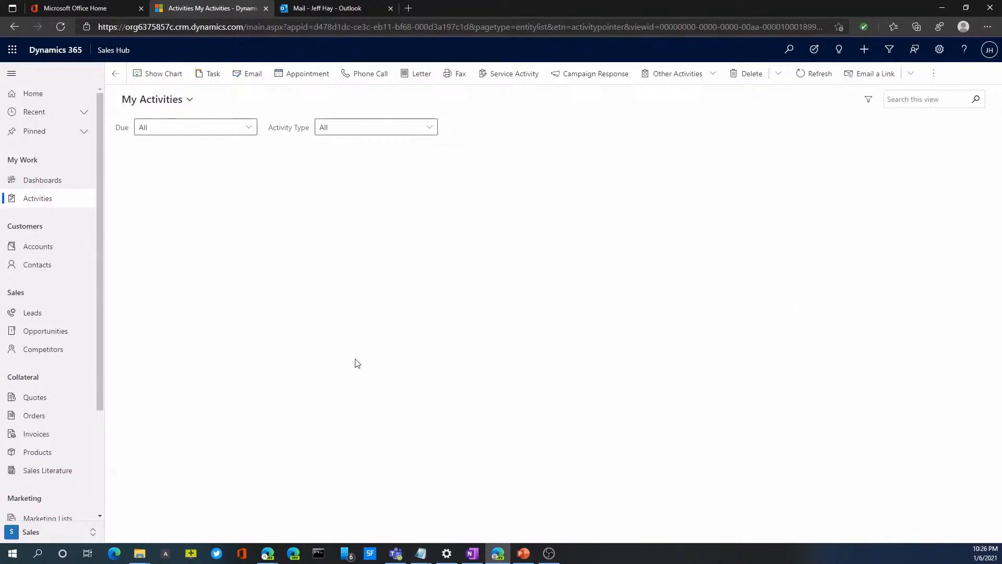
scroll(243, 366, "down", 5)
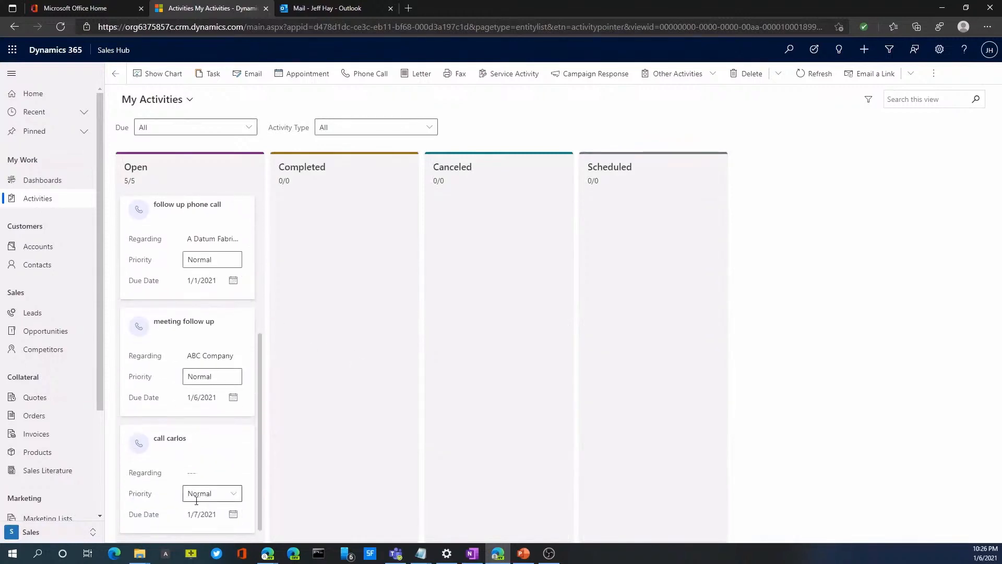
mouse_move(168, 460)
left_mouse_down()
mouse_move(385, 374)
mouse_move(226, 467)
mouse_move(168, 461)
left_mouse_up()
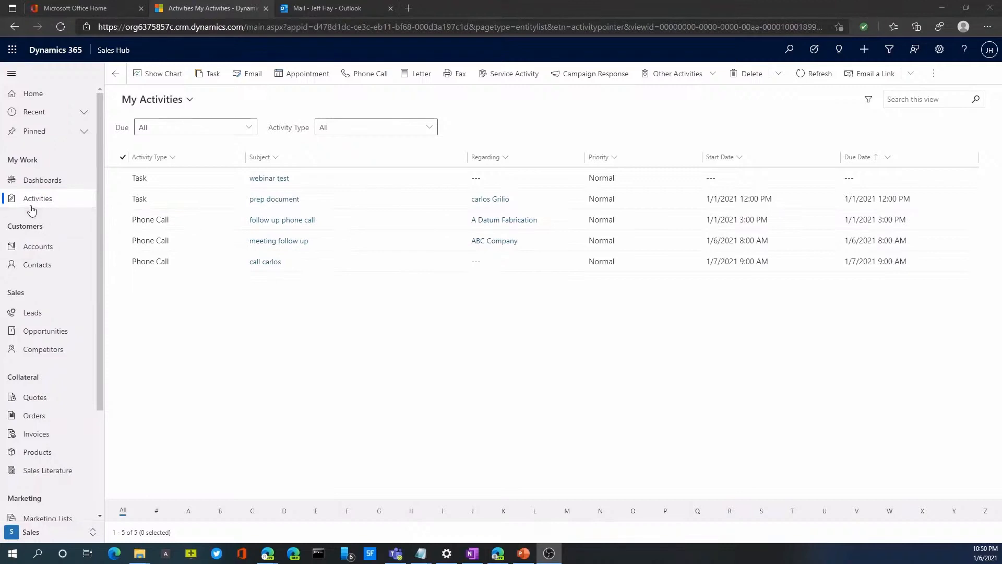
Look through the available activity views, show Closed Activities, and check the sorting options for Activity Type
left_click(187, 106)
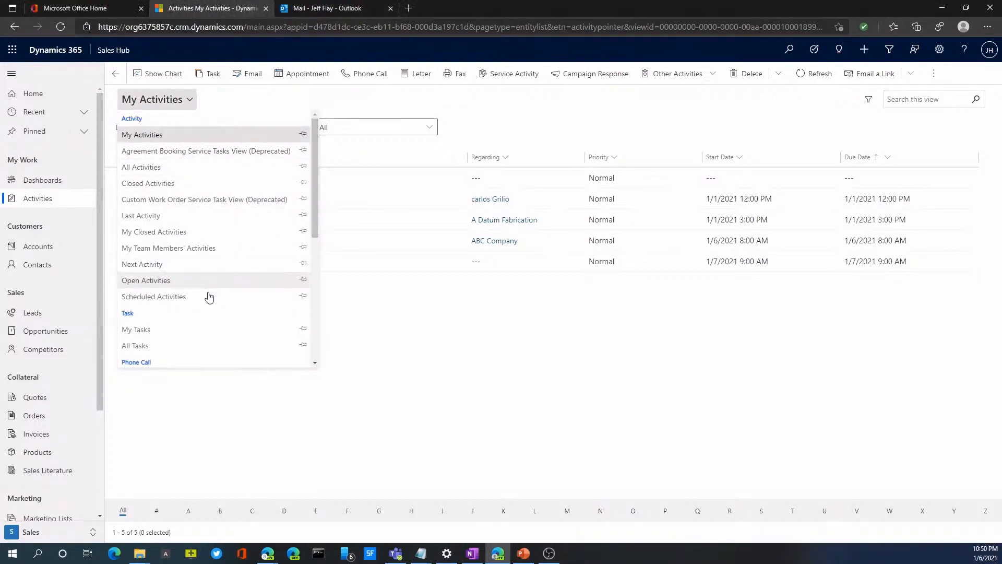
left_click_drag(313, 219, 310, 295)
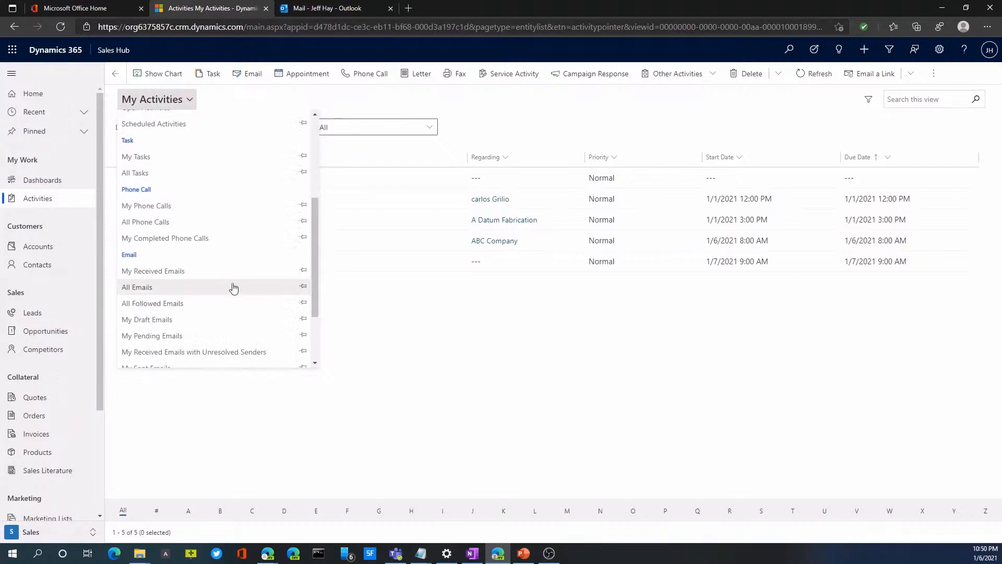
scroll(154, 170, "up", 3)
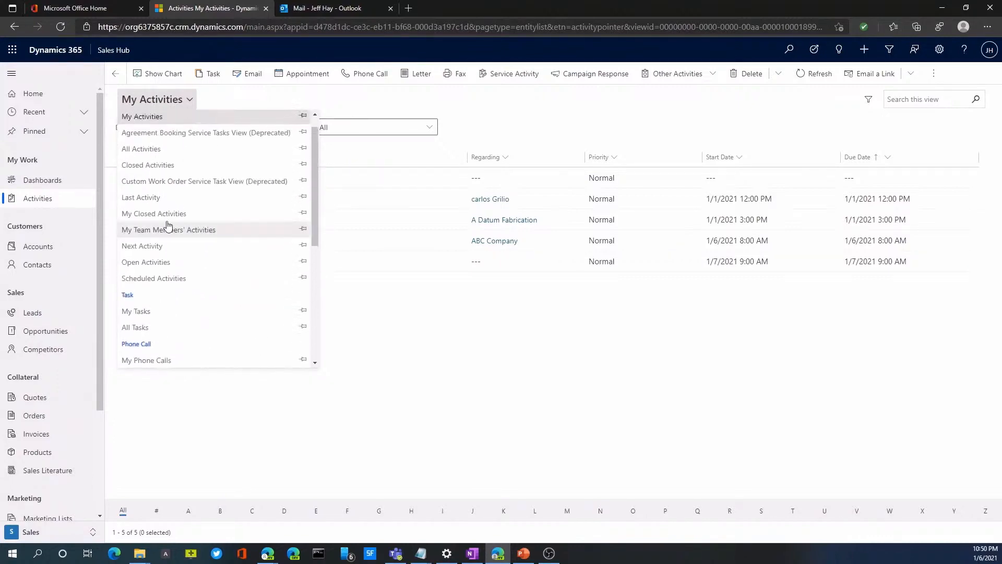
left_click(163, 171)
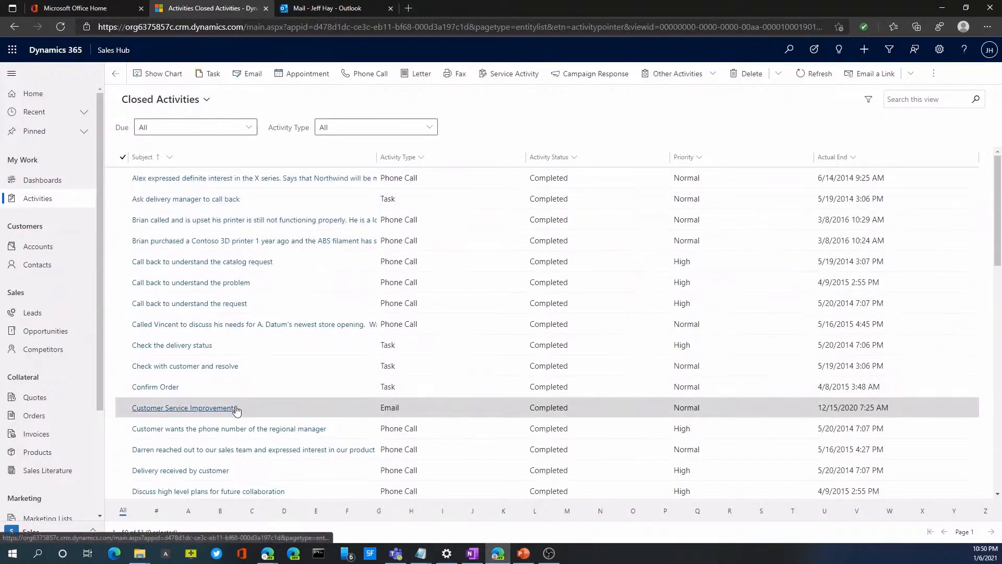
left_click(420, 159)
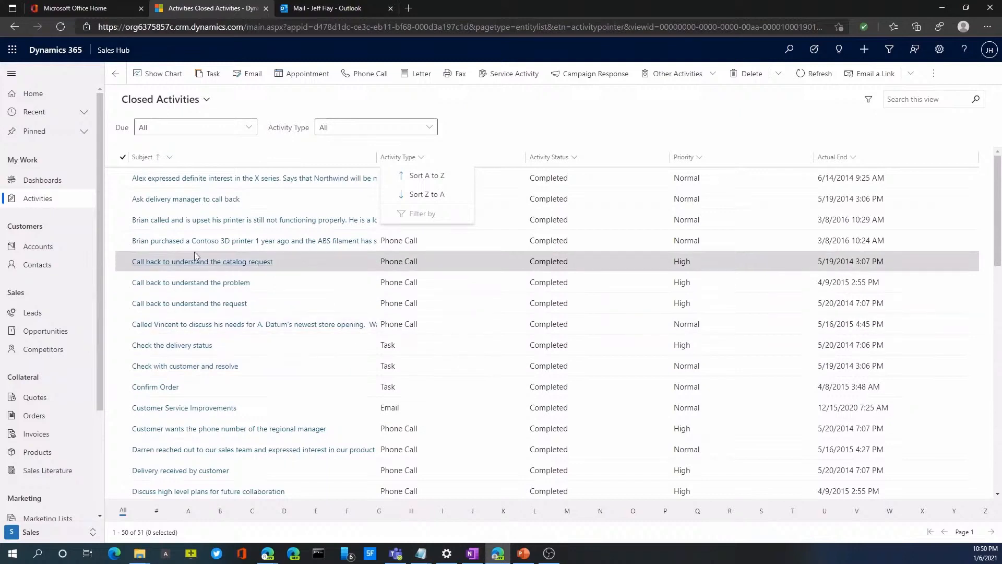
left_click(209, 105)
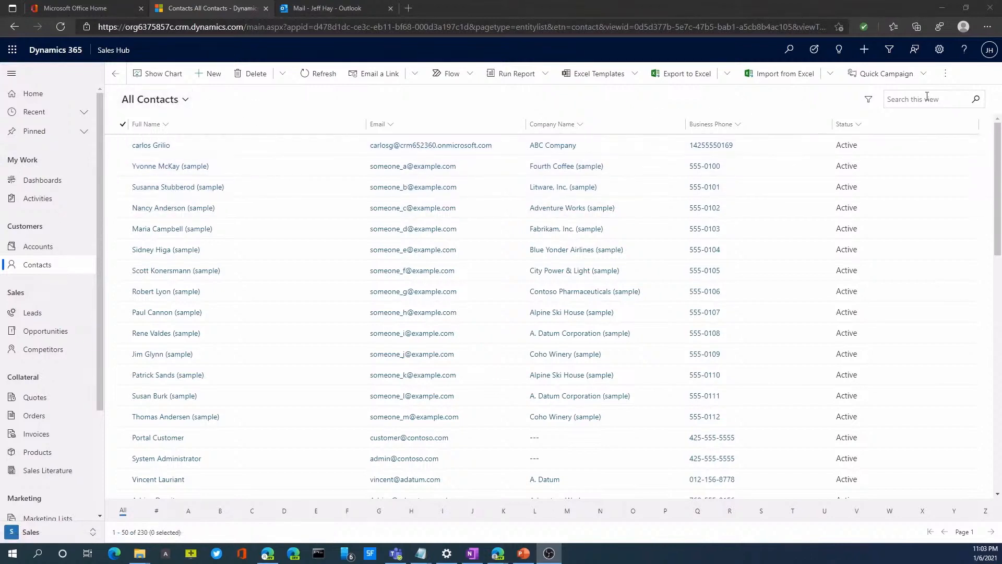
Start a personal view from the All Contacts list and bring up the Advanced Find query based on the Active Contacts saved view
left_click(945, 74)
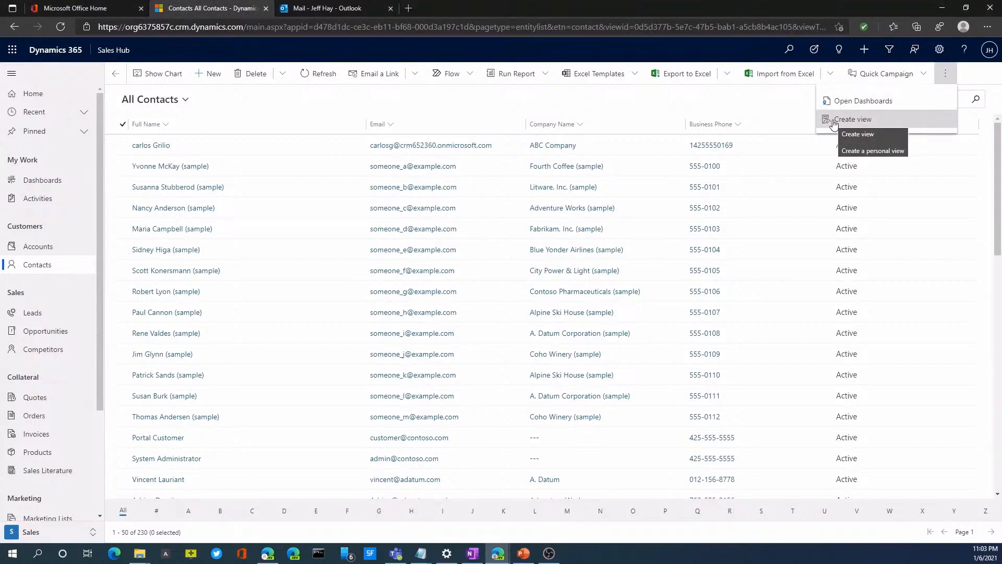
left_click(850, 119)
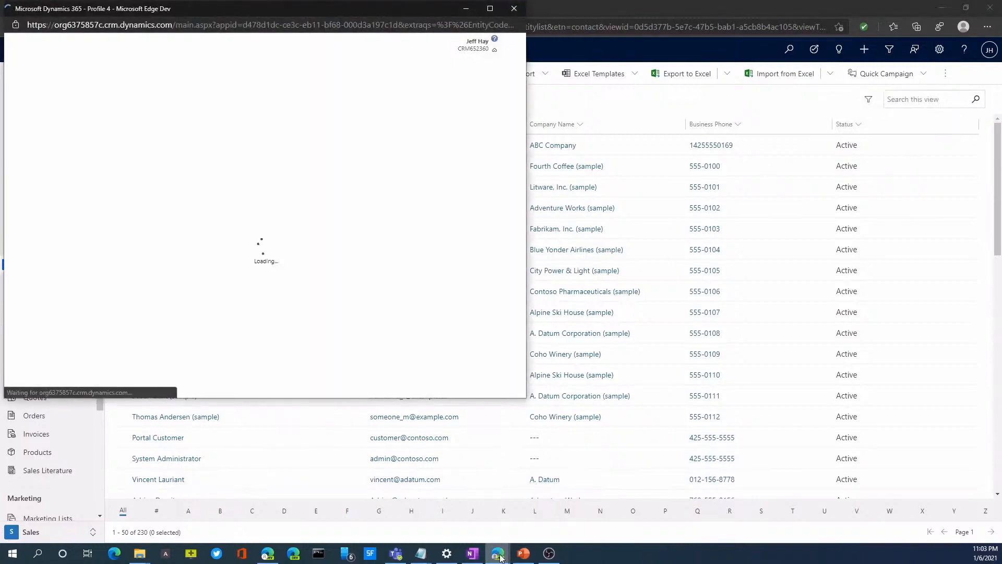
mouse_move(500, 557)
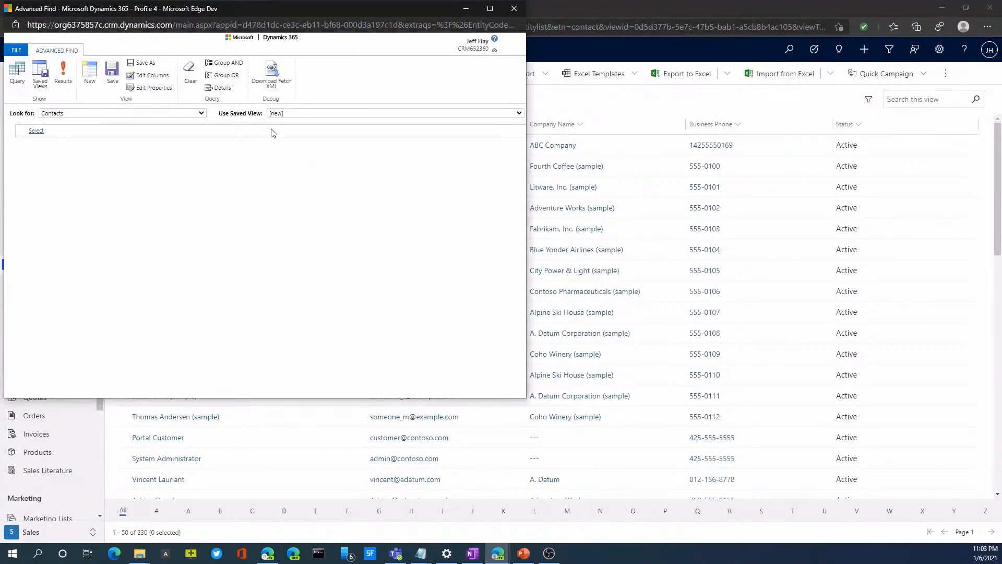
left_click(286, 115)
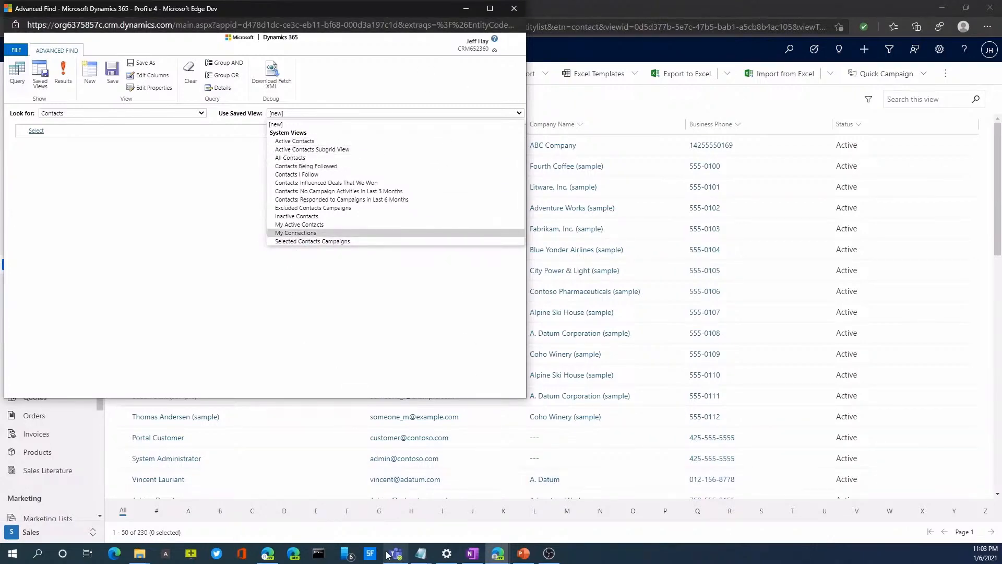
left_click(498, 553)
left_click(515, 524)
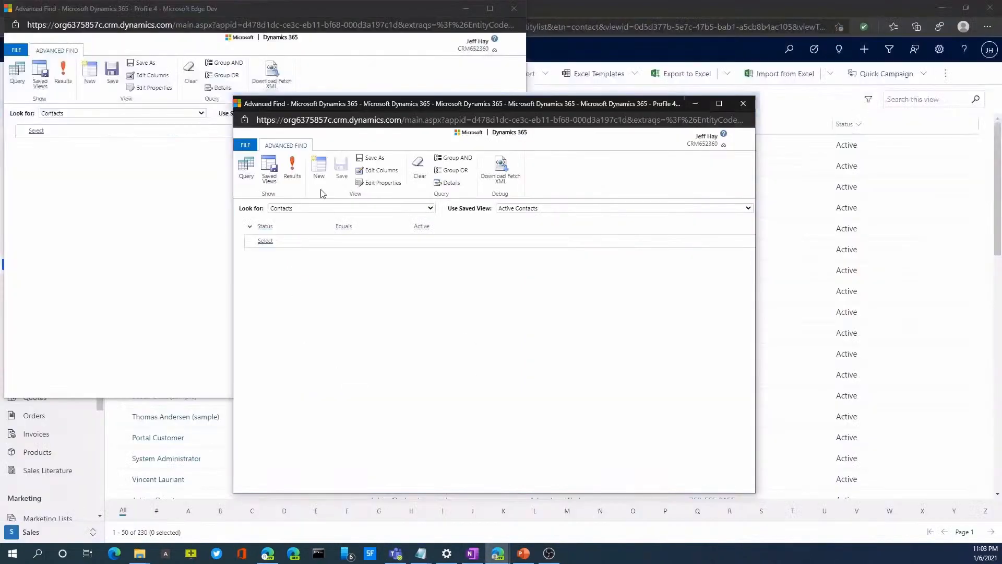
Open the view's column editor and examine the columns and related record types available to add, without adding any
left_click(380, 171)
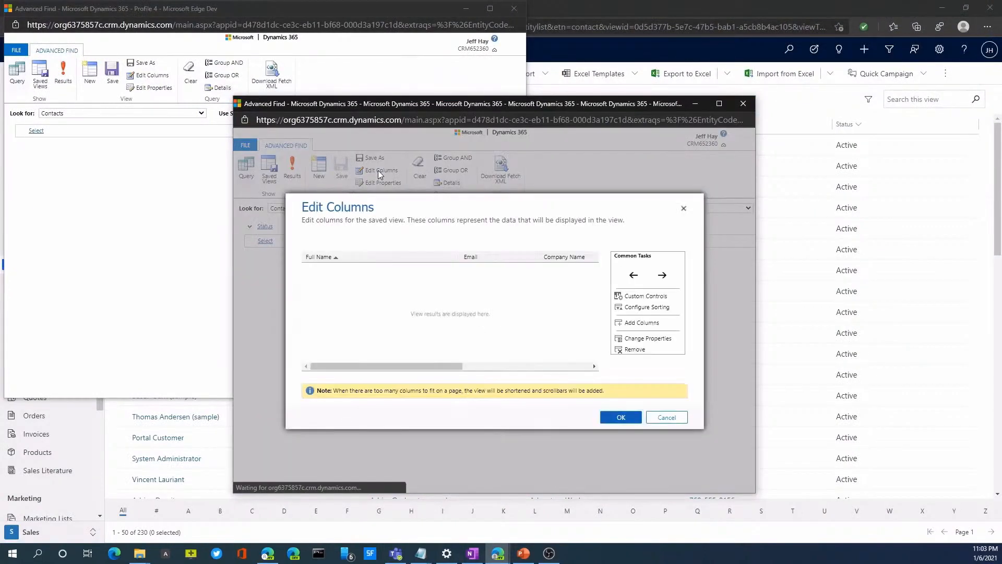
left_click_drag(412, 368, 421, 372)
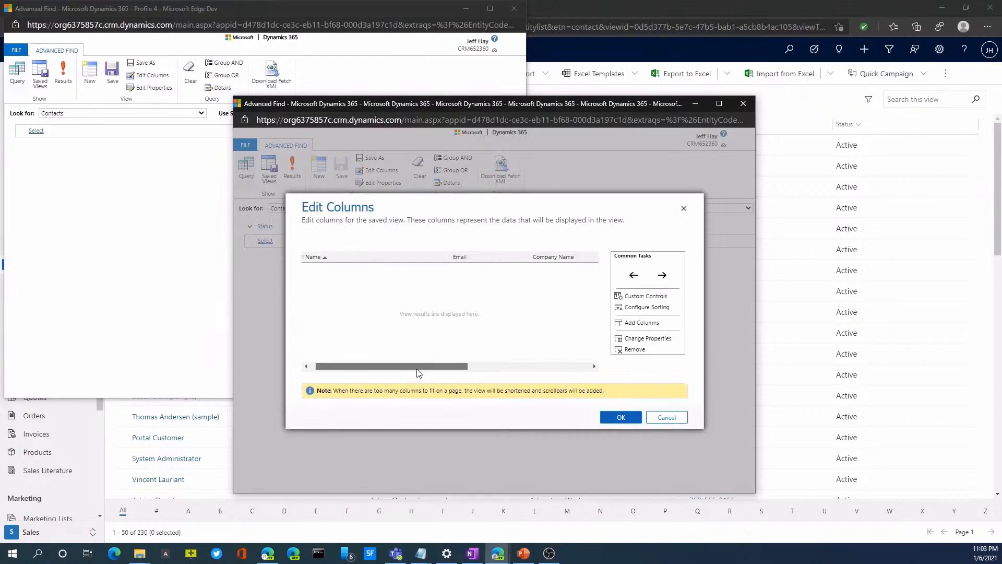
left_click(631, 324)
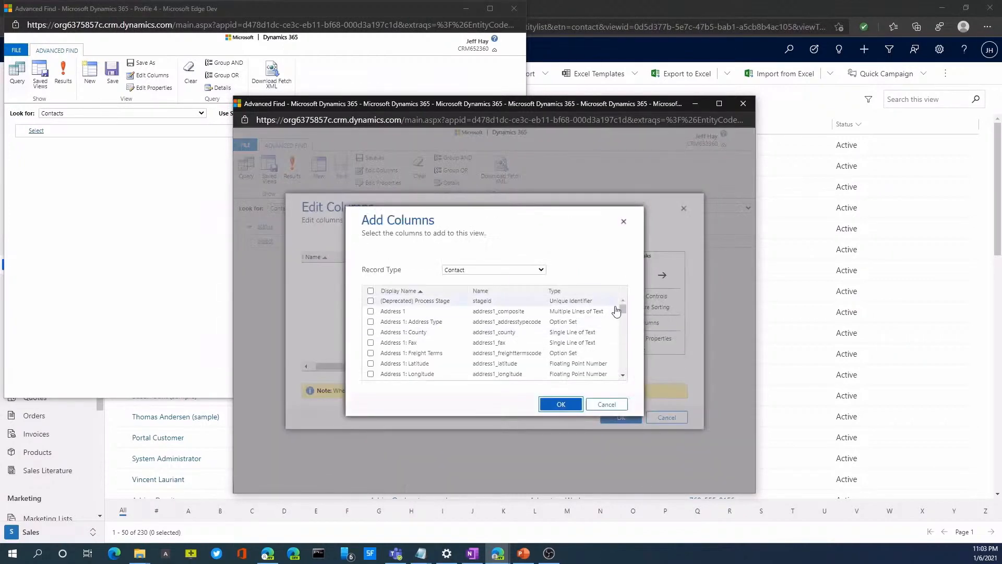
left_click_drag(626, 315, 624, 377)
left_click(541, 269)
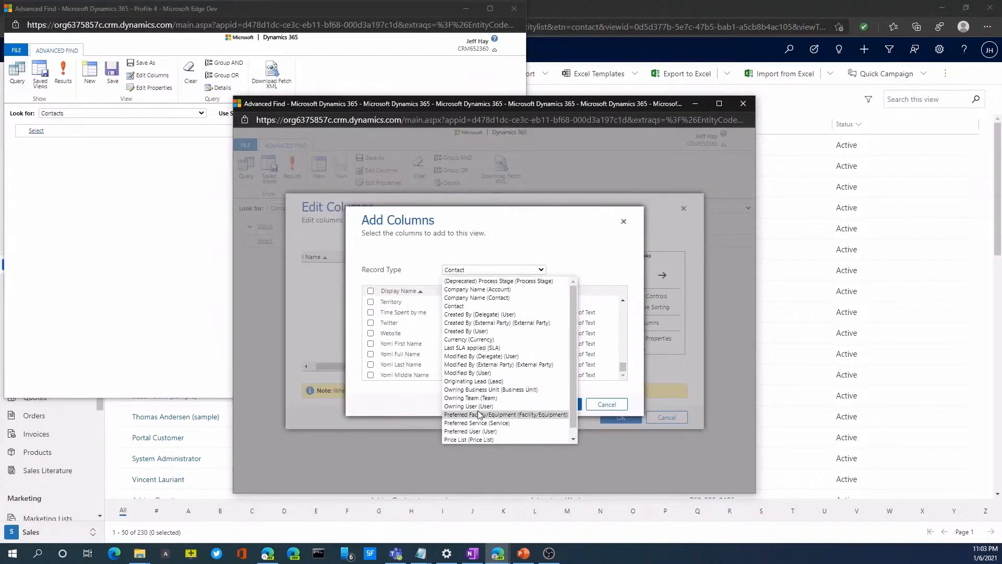
scroll(479, 414, "down", 1)
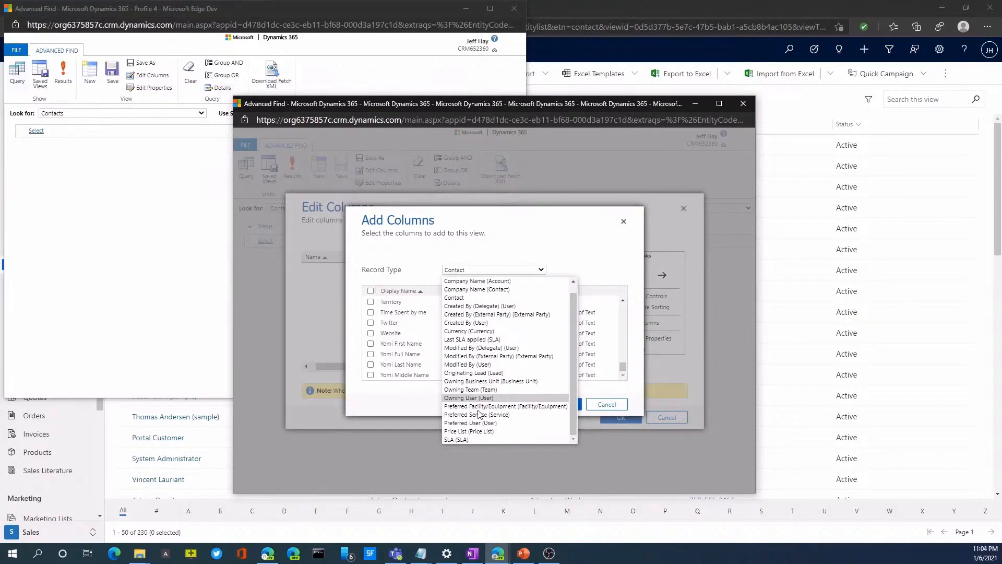
left_click(510, 227)
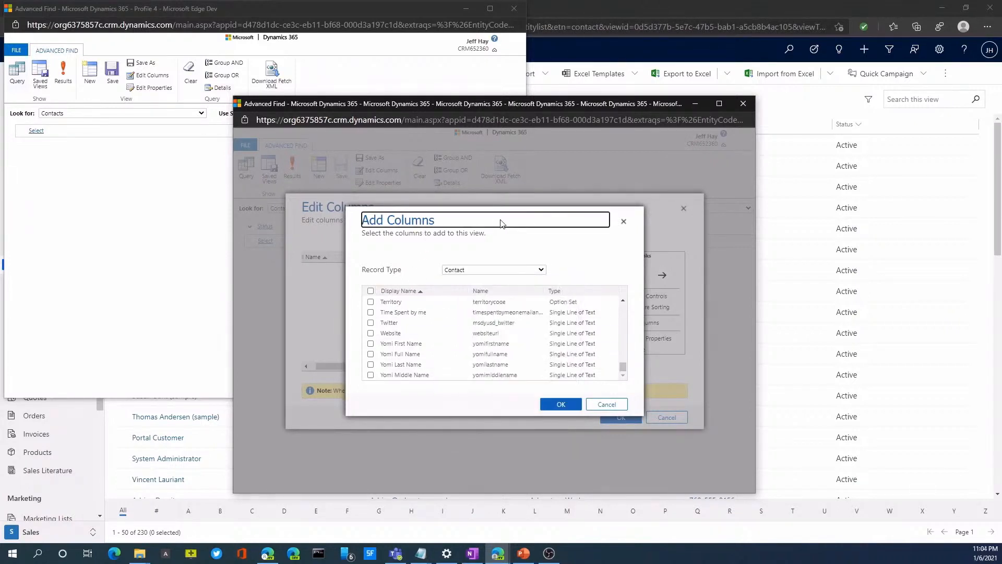
left_click(605, 409)
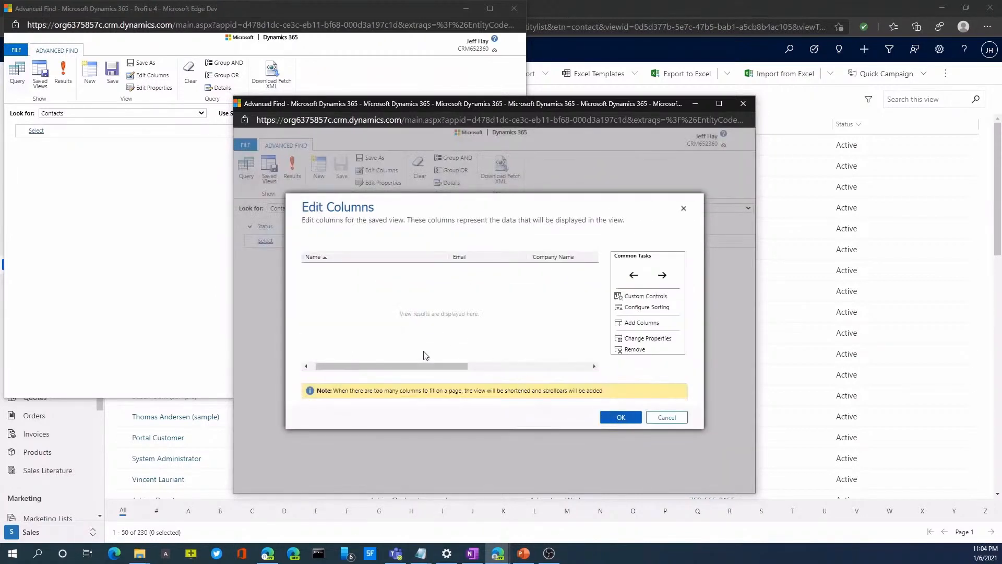
Review and accept the view's columns, then run the query and inspect the address columns in the results
left_click_drag(436, 369, 561, 368)
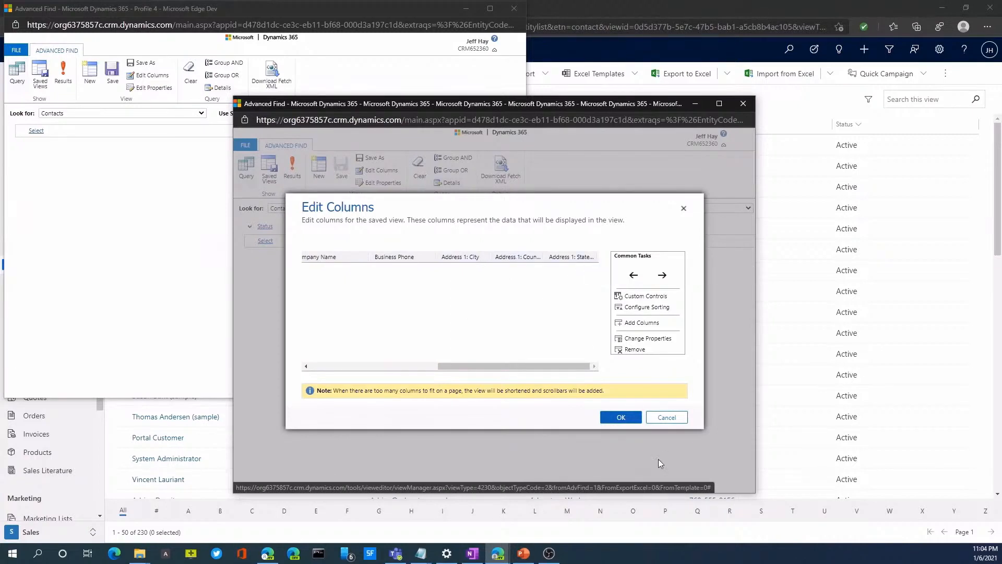
left_click(622, 417)
left_click(294, 175)
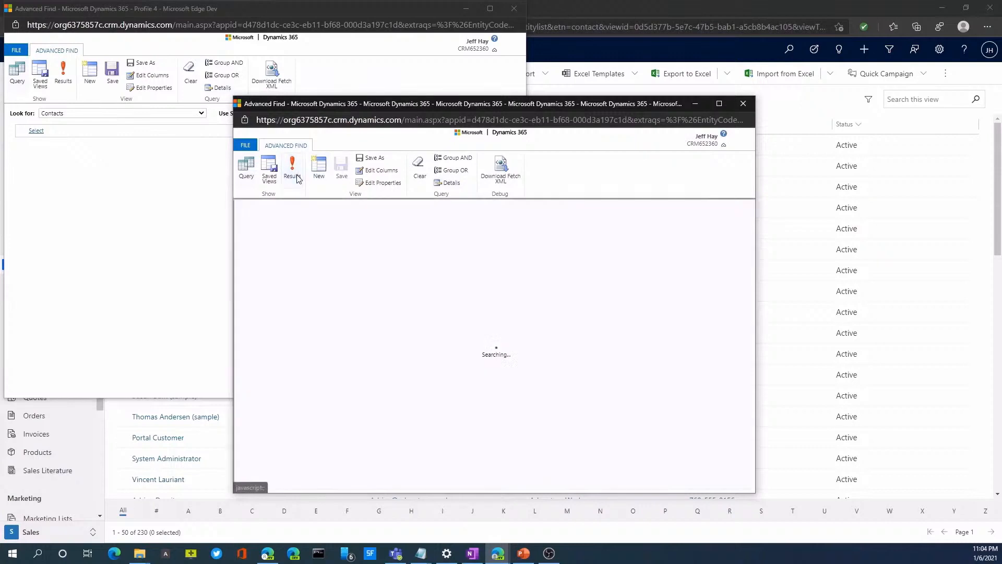
left_click_drag(459, 443, 657, 415)
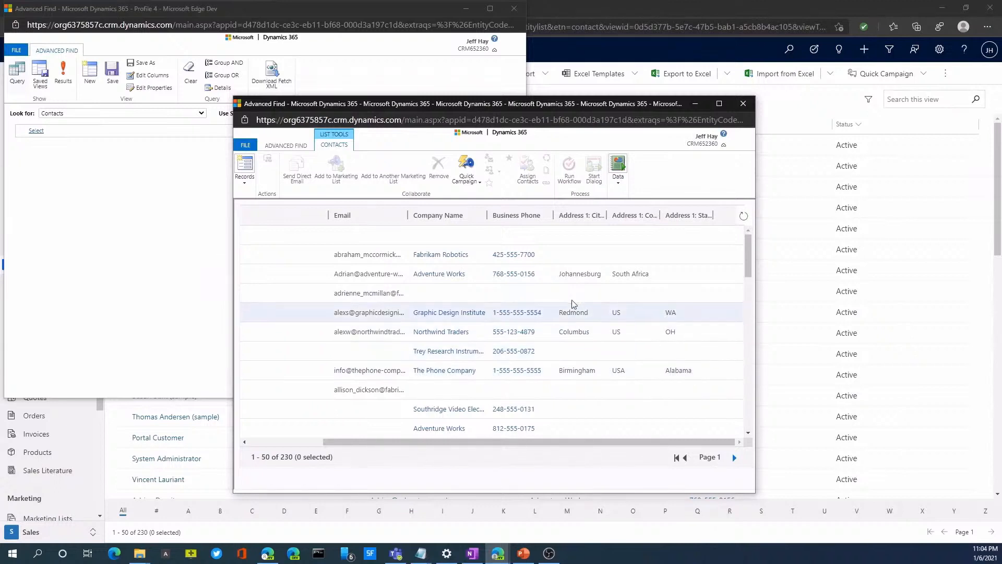
Save the Advanced Find query as a new personal view named Country View
left_click(280, 147)
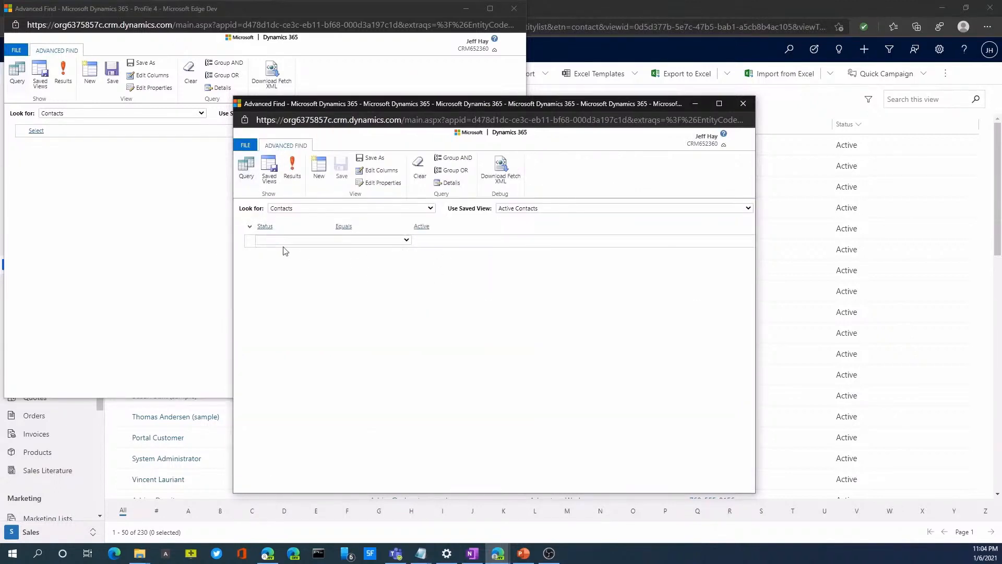
left_click(360, 160)
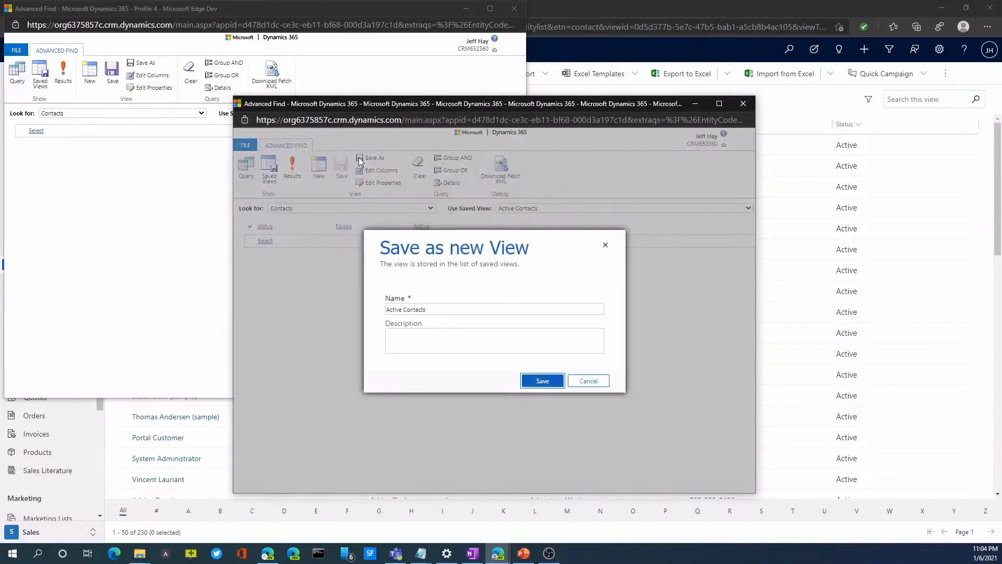
triple_click(440, 309)
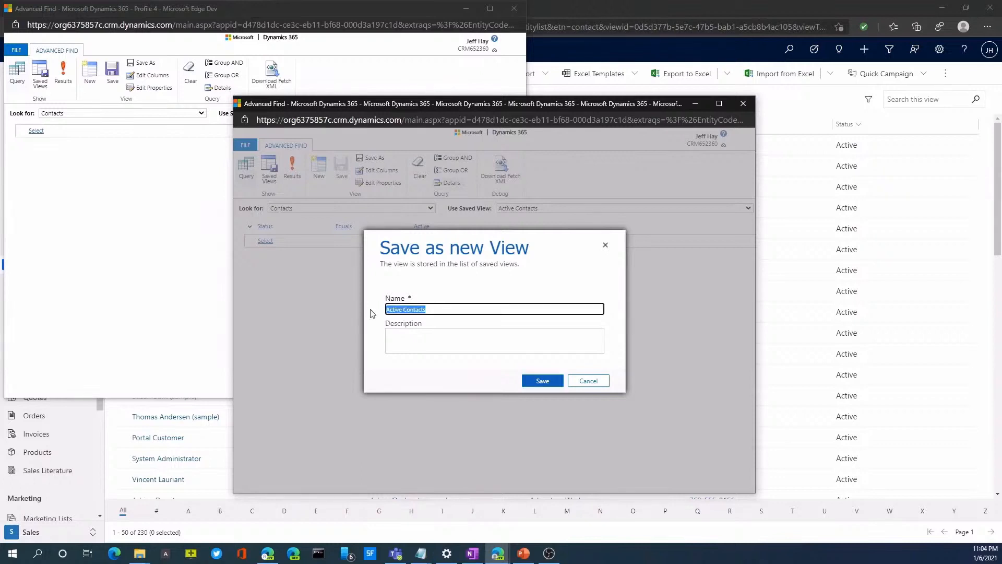
type("Country View")
left_click(543, 386)
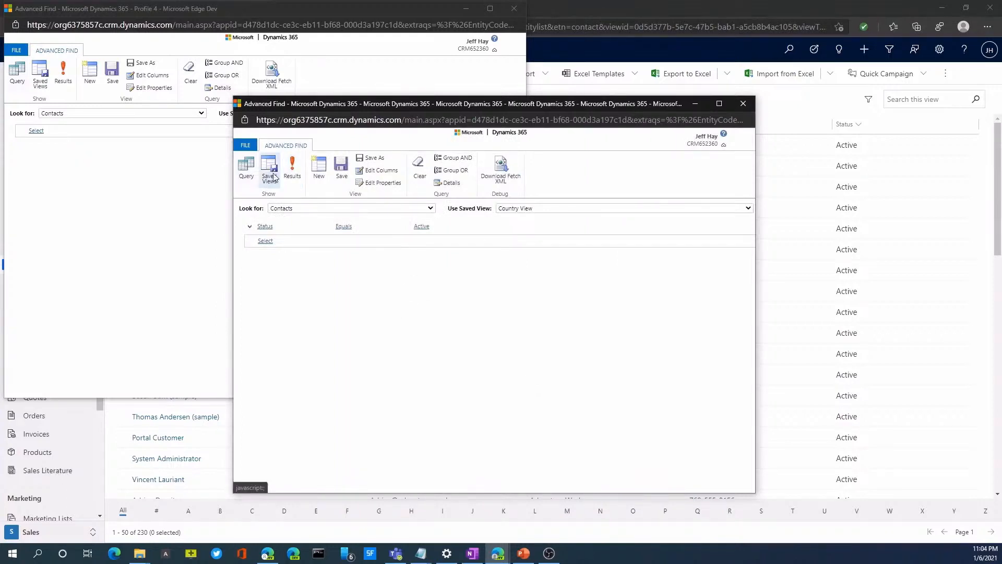
left_click(346, 180)
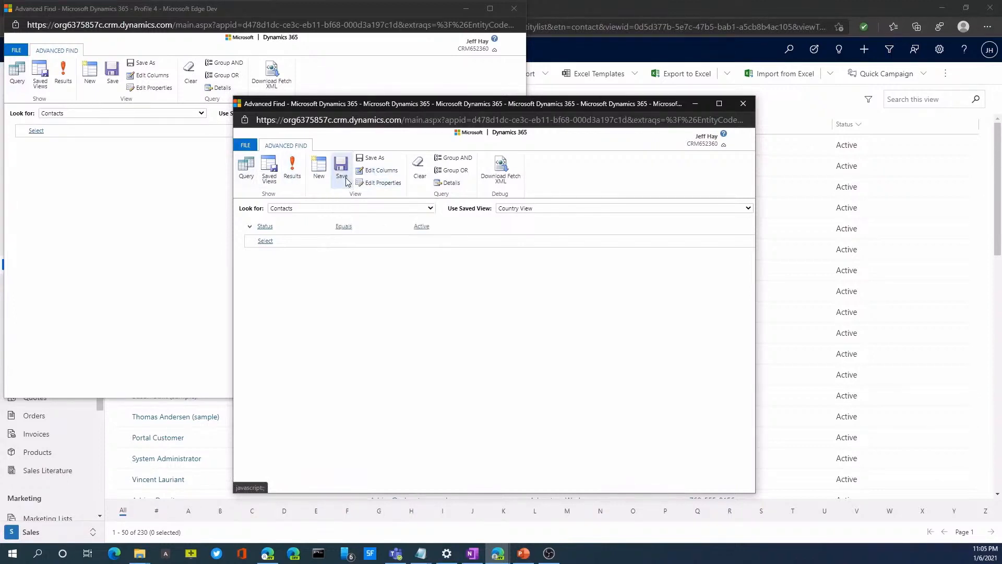
Close both Advanced Find windows and switch the contacts list to the personal Country View
left_click(744, 103)
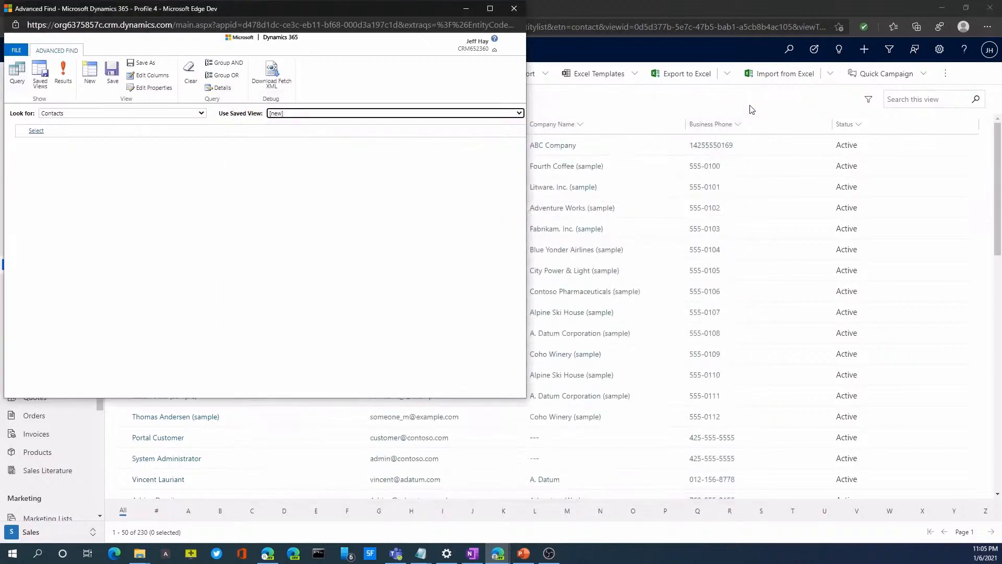
left_click(514, 8)
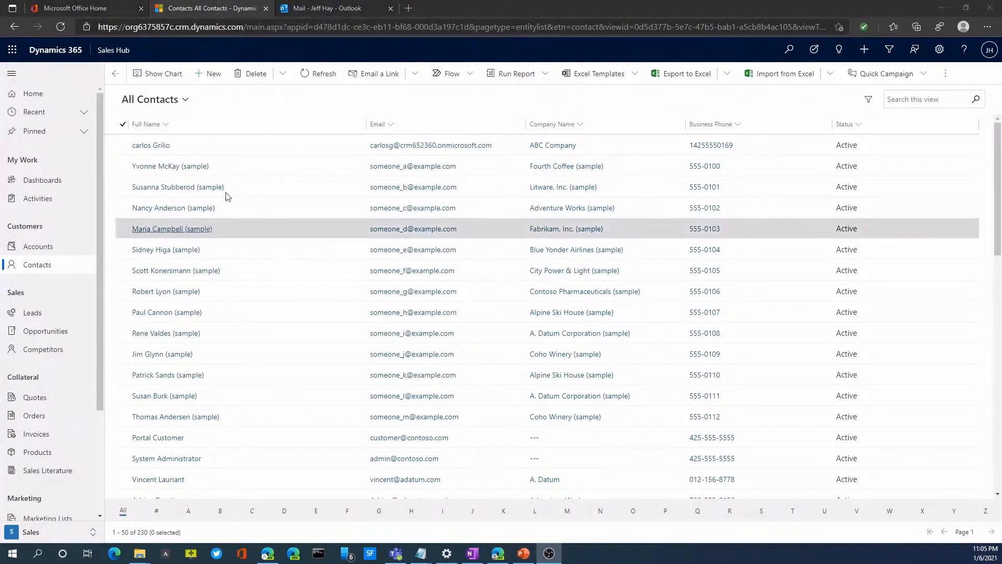
left_click(184, 99)
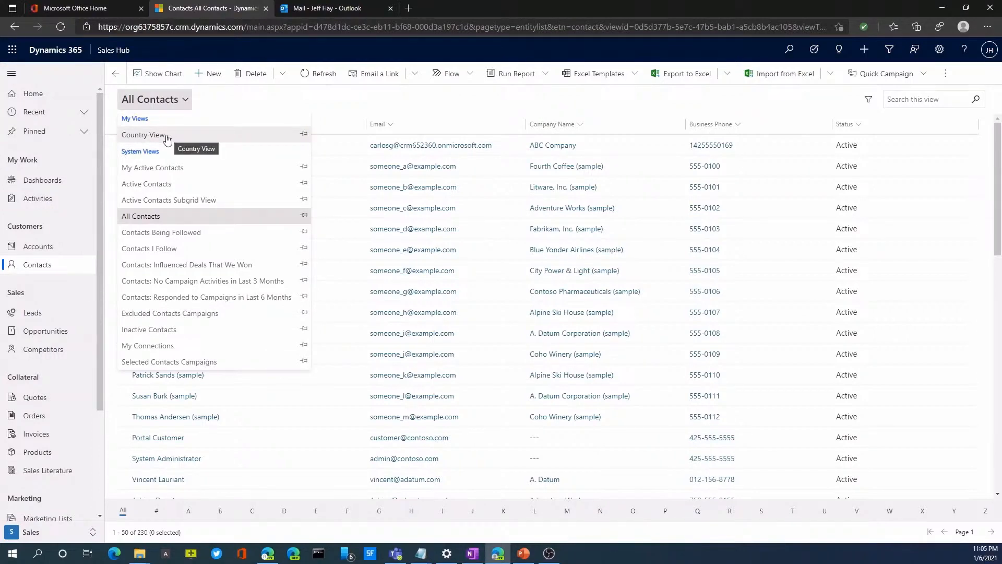
left_click(167, 139)
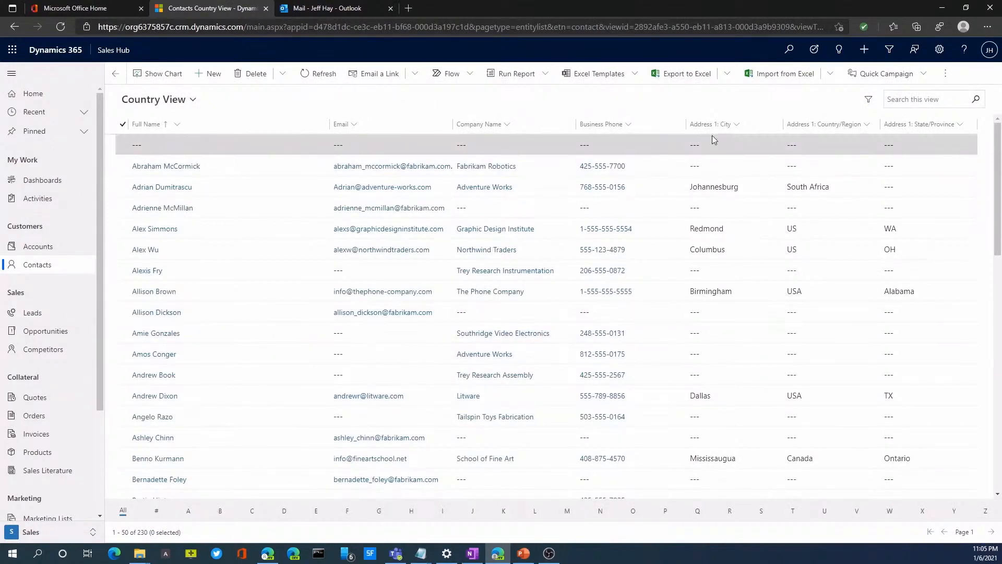
Filter Country View with an added condition that Address 1: Country/Region equals US, keeping the active status condition
left_click(869, 102)
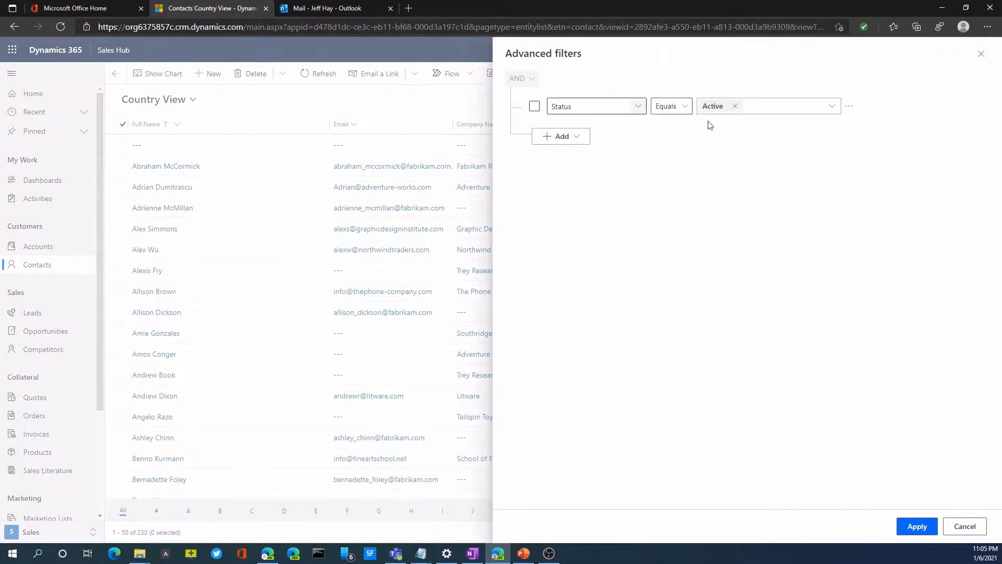
left_click(585, 139)
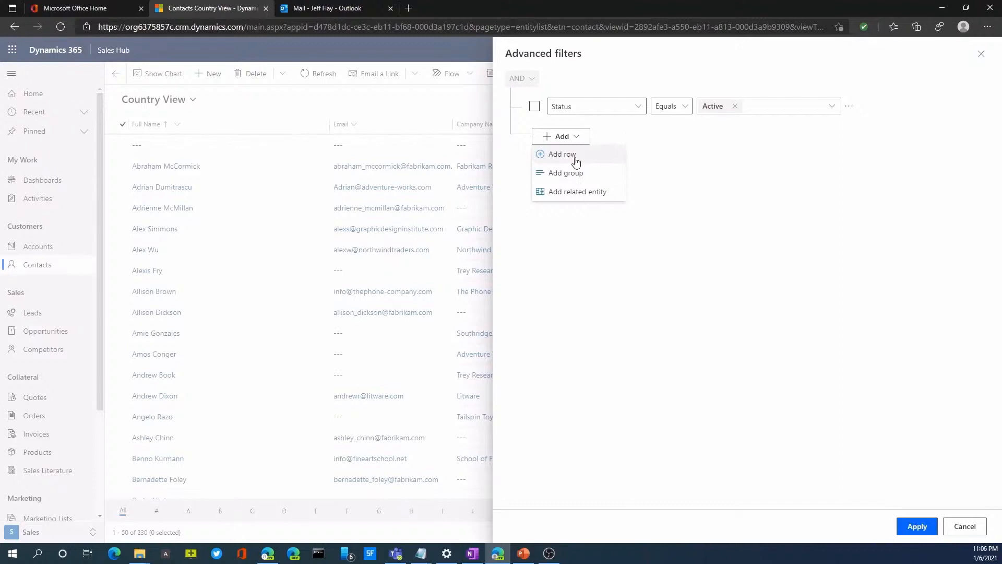
left_click(576, 160)
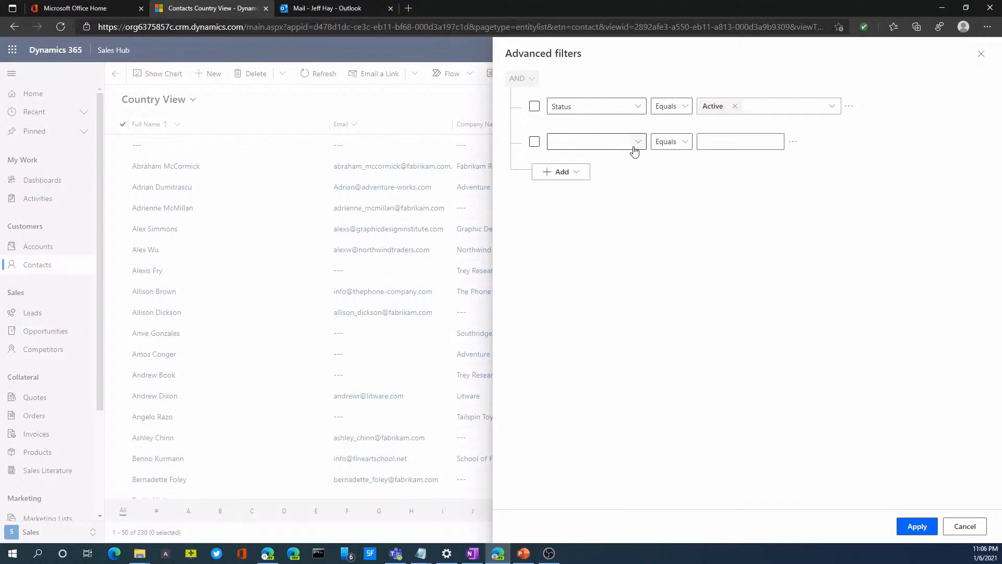
left_click(639, 148)
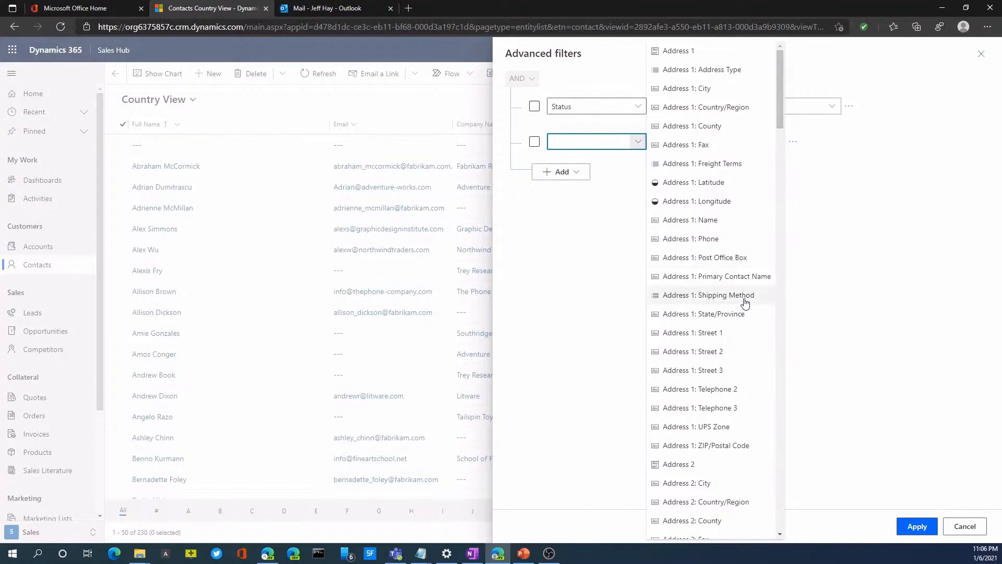
left_click(707, 107)
left_click(708, 143)
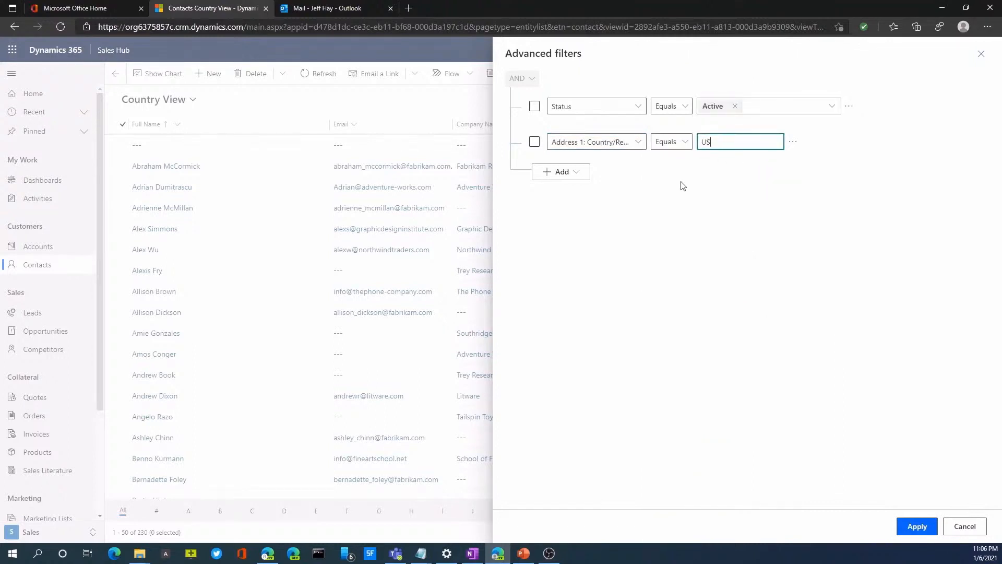
left_click(684, 141)
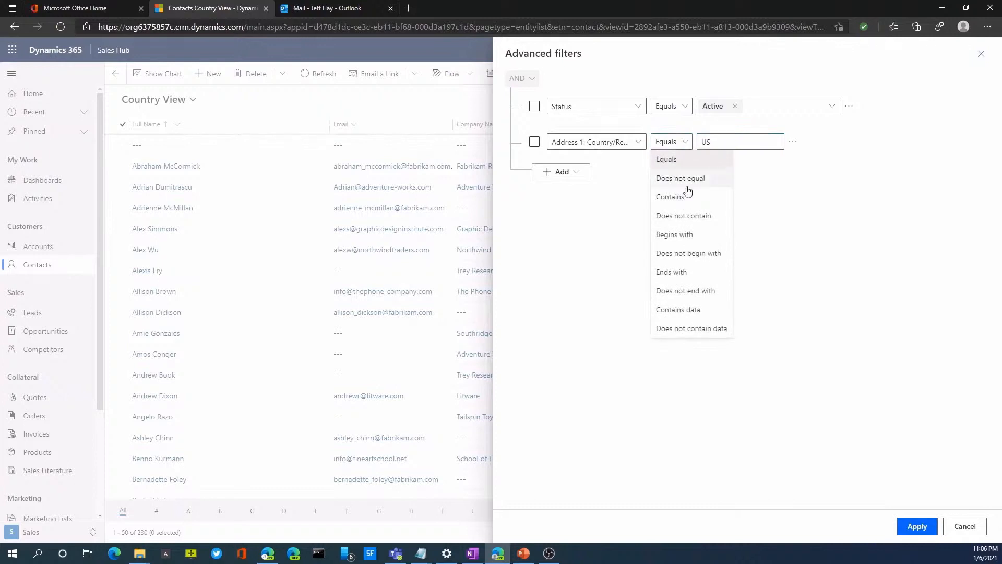
left_click(588, 265)
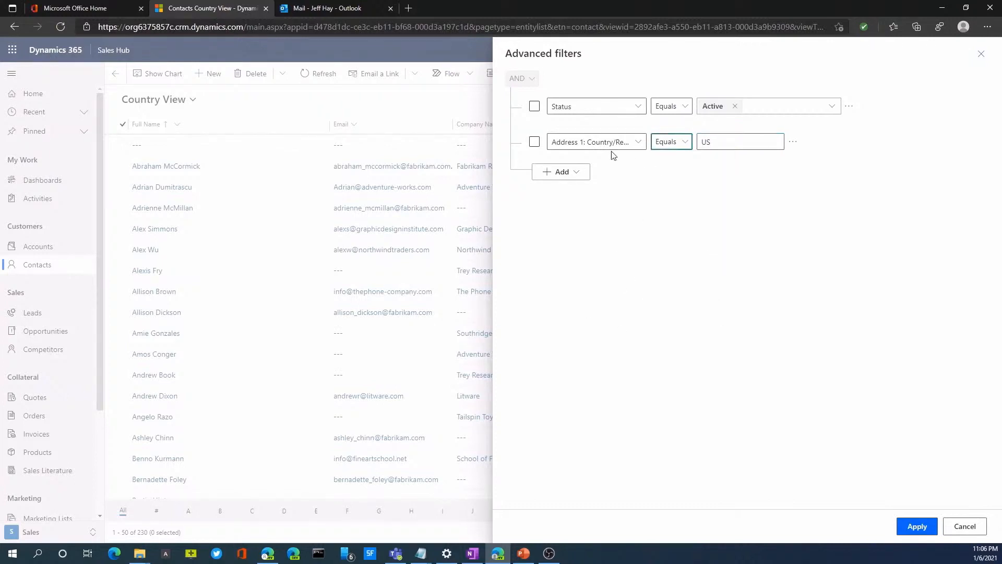
left_click(921, 526)
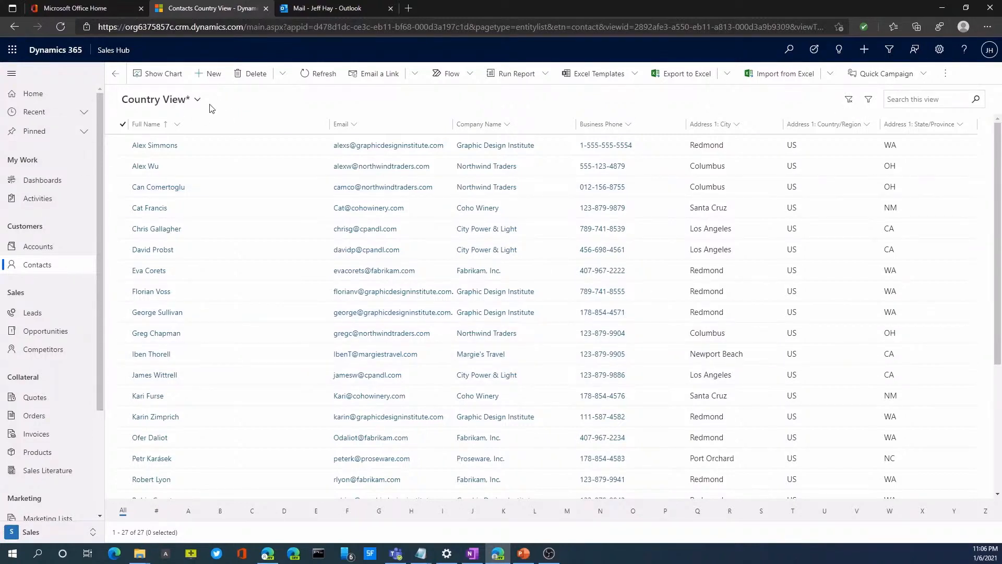
left_click(943, 74)
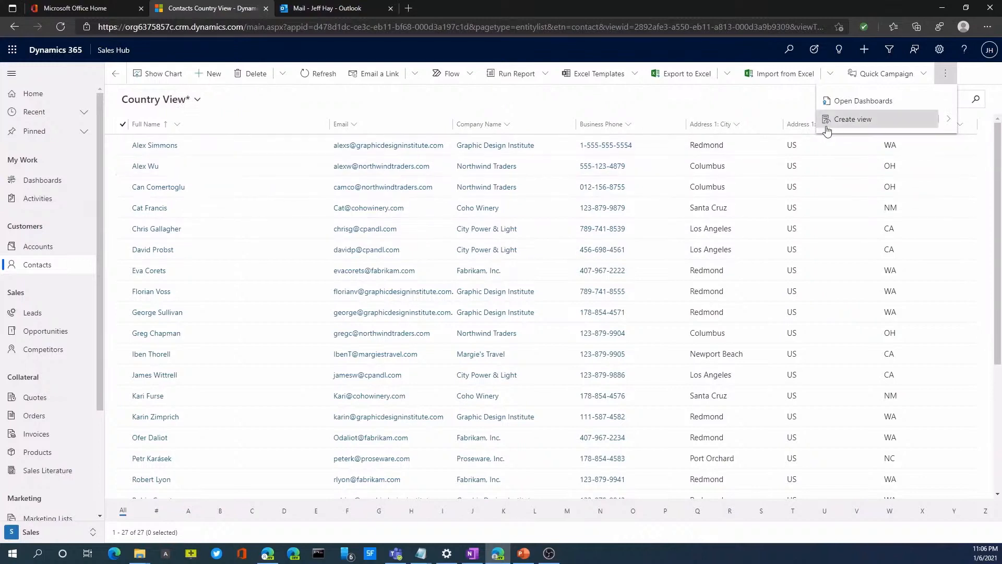
left_click(949, 120)
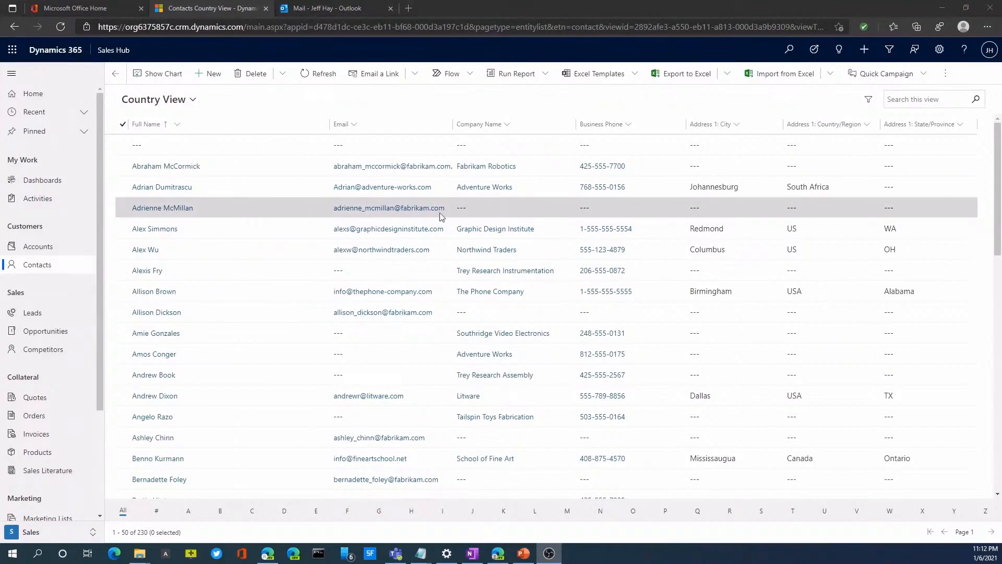
left_click(867, 101)
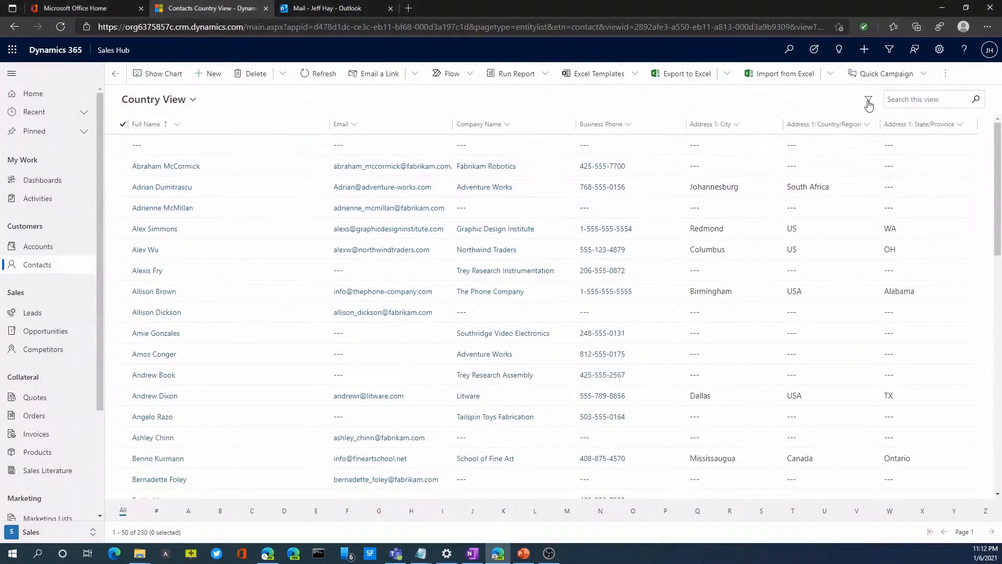
left_click(963, 528)
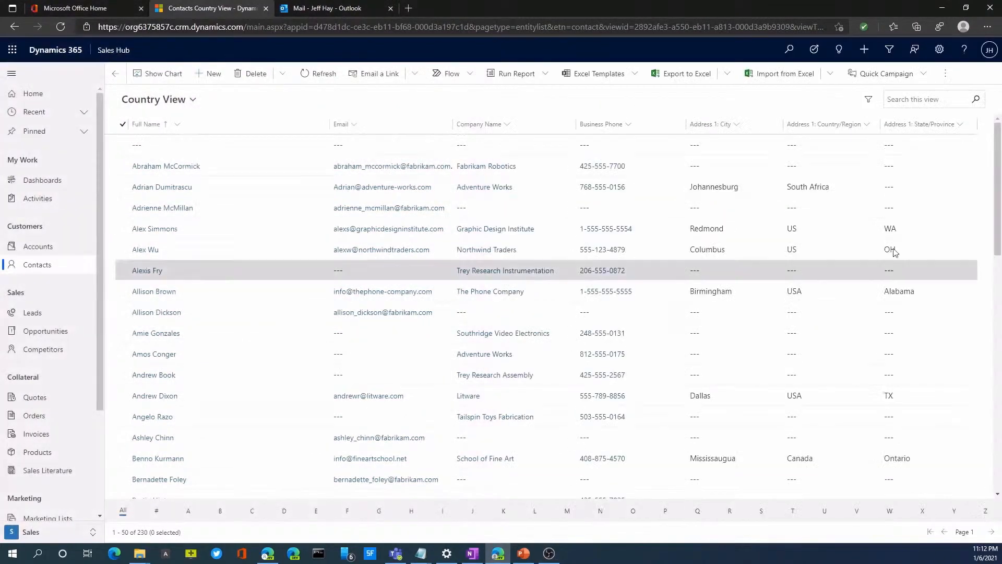
Bring up Advanced Find for contacts through the create-view option and load the saved Country View
left_click(945, 74)
left_click(853, 119)
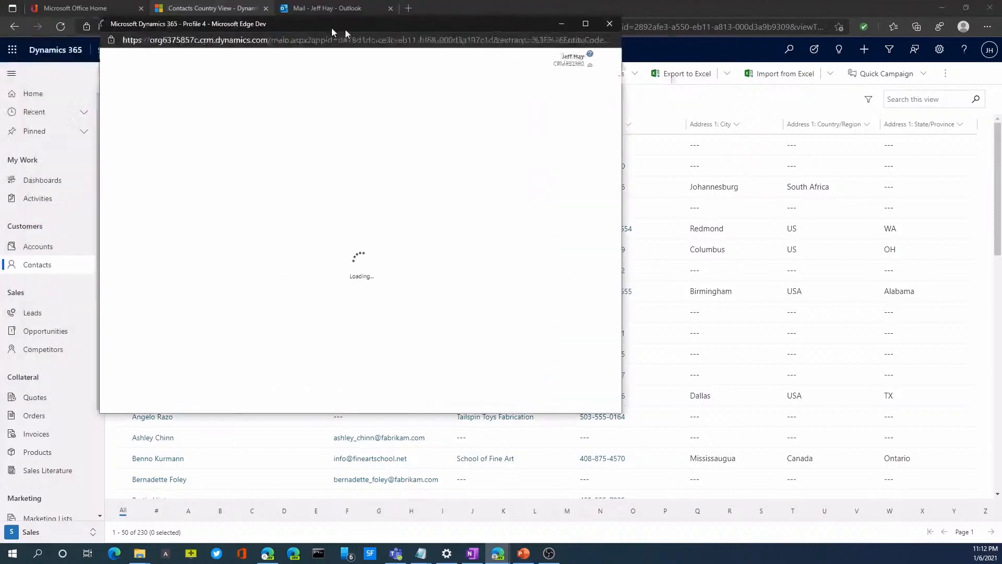
left_click(440, 142)
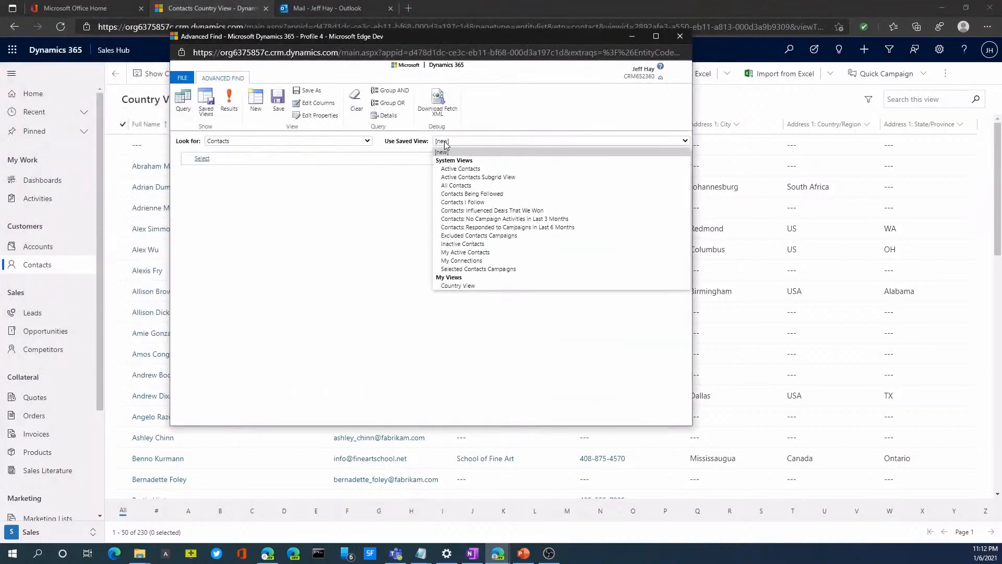
left_click(457, 286)
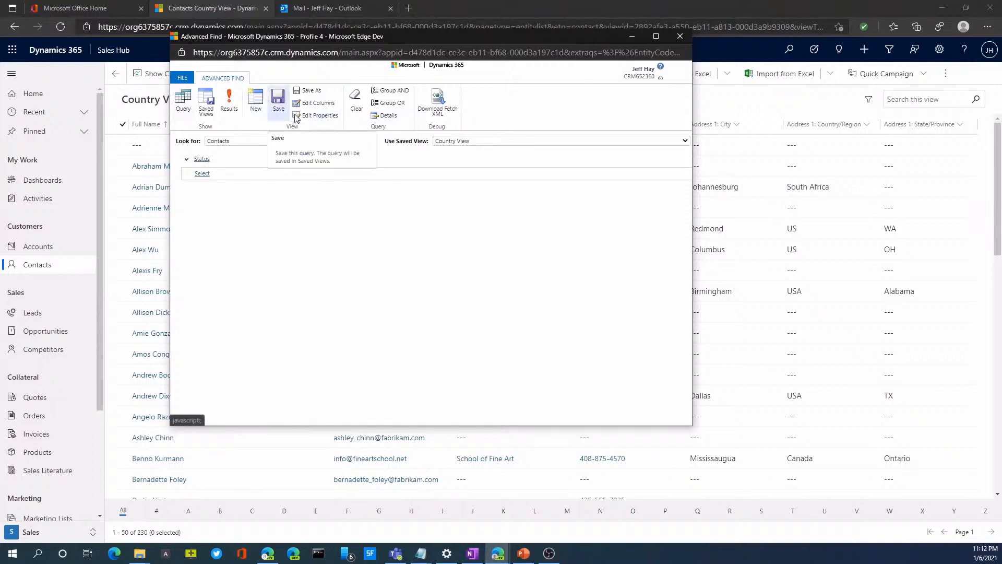
Show the saved contact views, select Country View and start sharing it
left_click(207, 109)
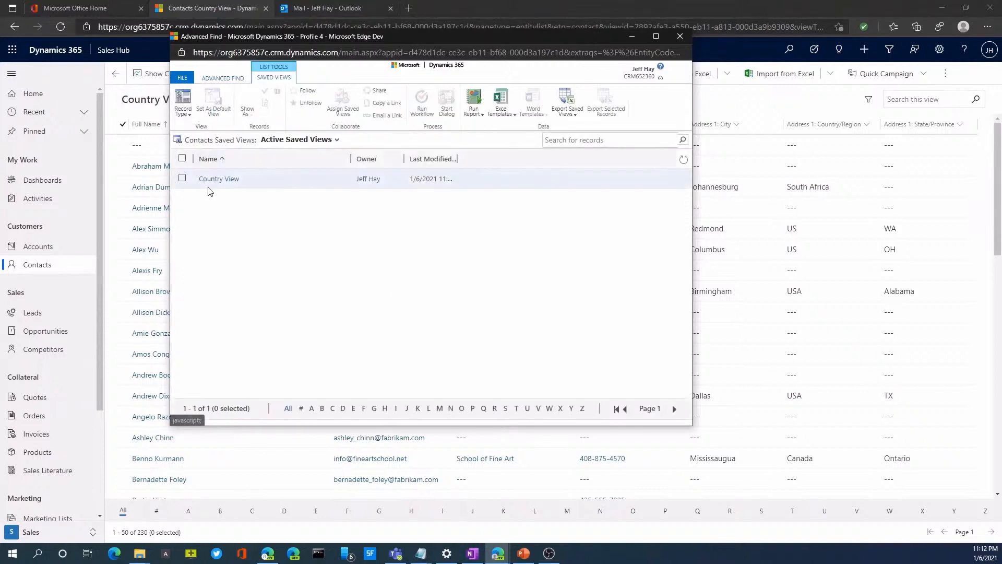
left_click(188, 179)
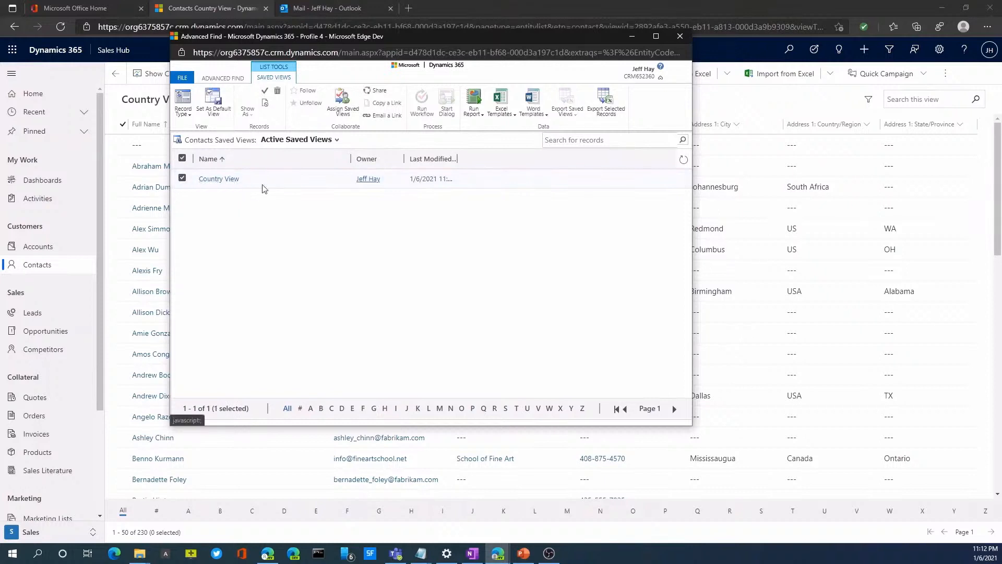
left_click(378, 91)
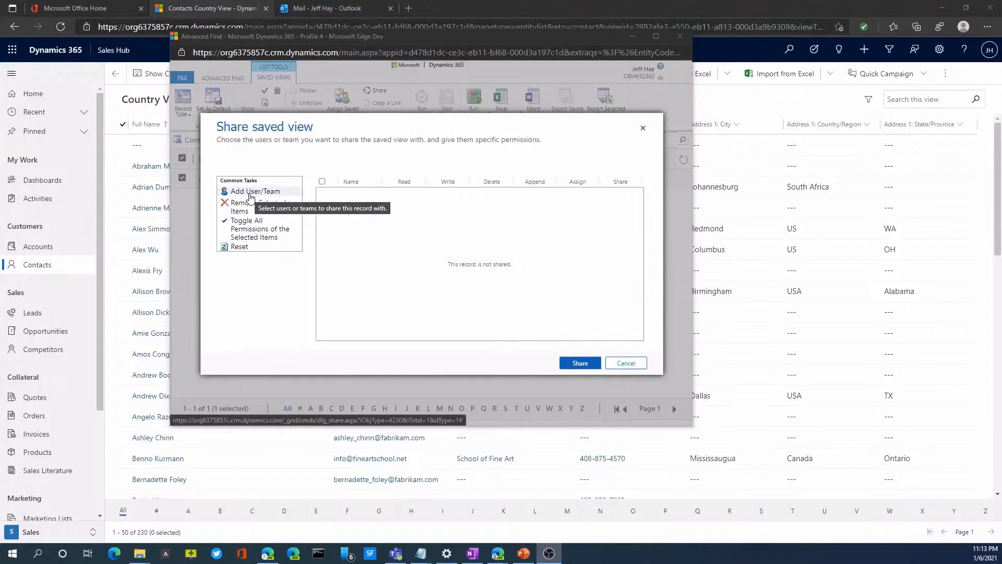
Add one colleague from the user lookup with only Read permission and share the saved view with them
left_click(250, 193)
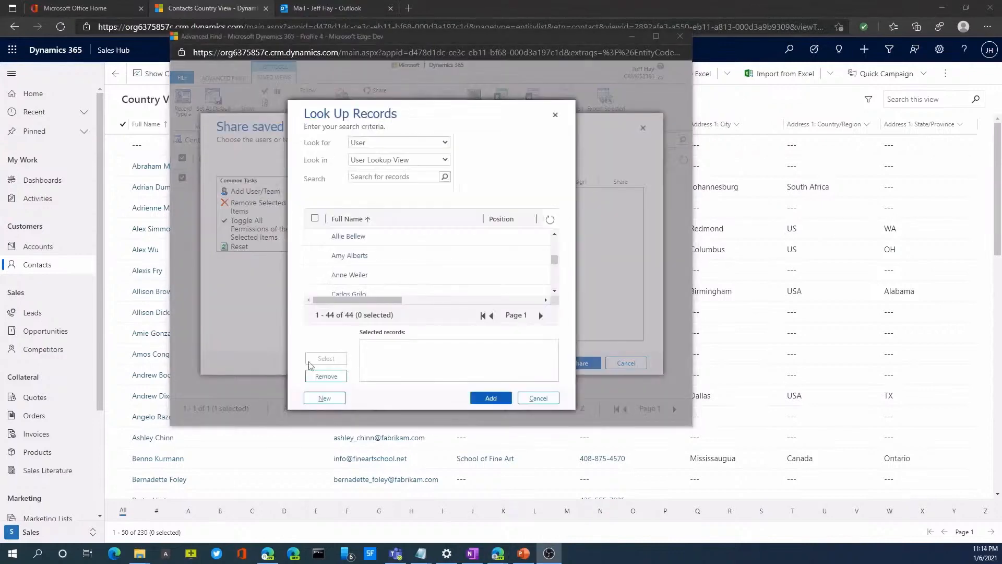
left_click(316, 254)
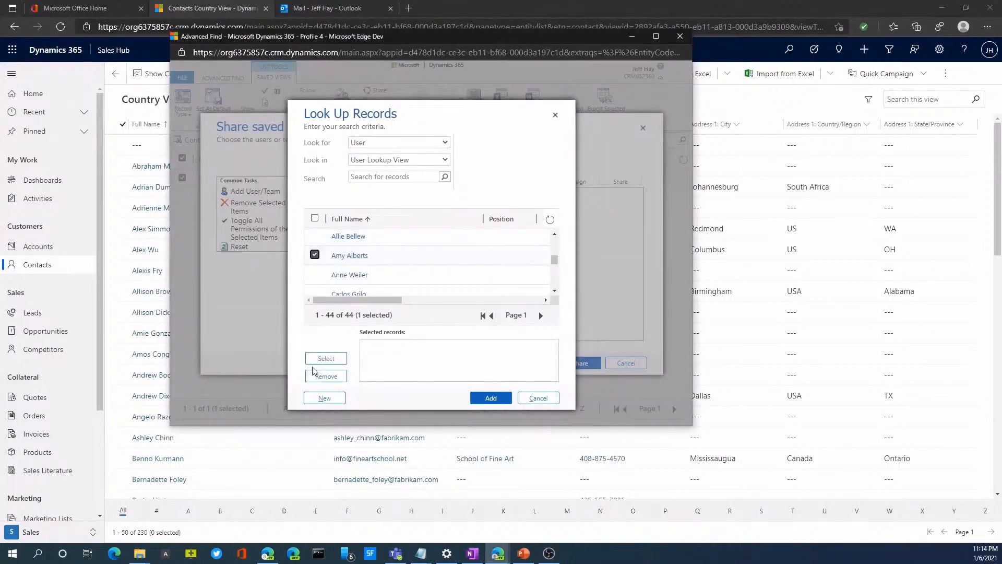
left_click(324, 358)
left_click(481, 400)
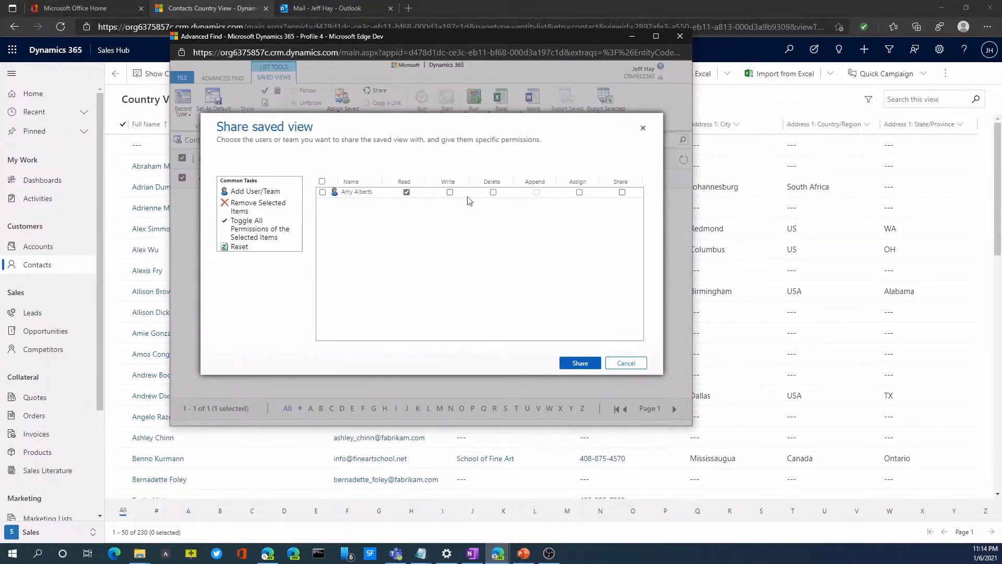
left_click(568, 367)
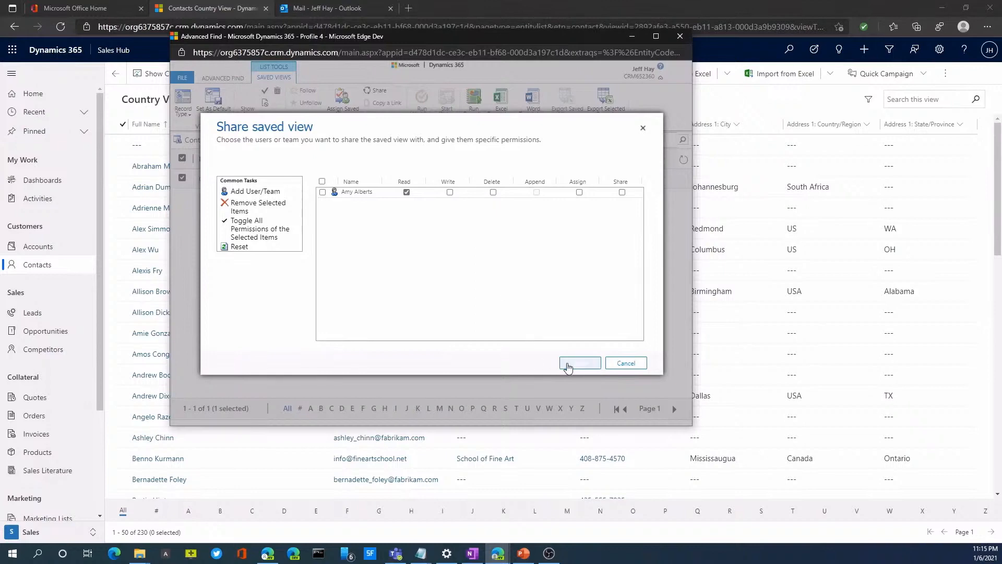
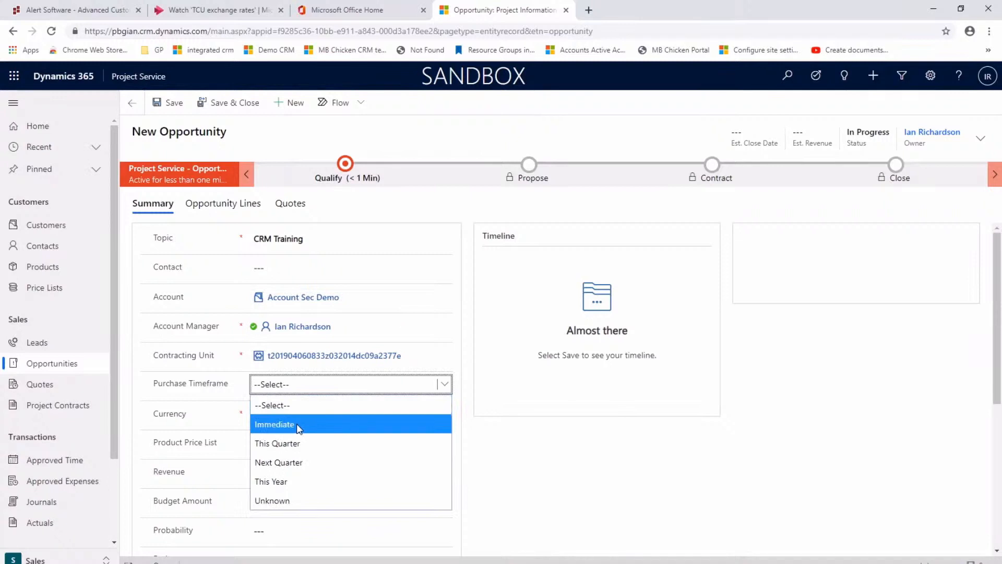
Set the new opportunity's purchase timeframe to Immediate, its product price list to project price list, and its revenue to System Calculated
left_click(299, 427)
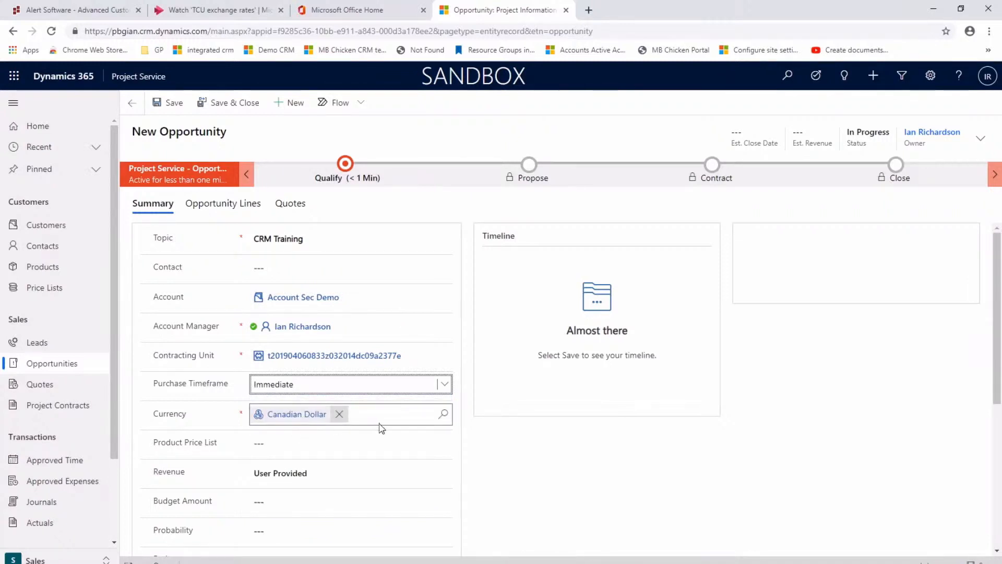
left_click(309, 445)
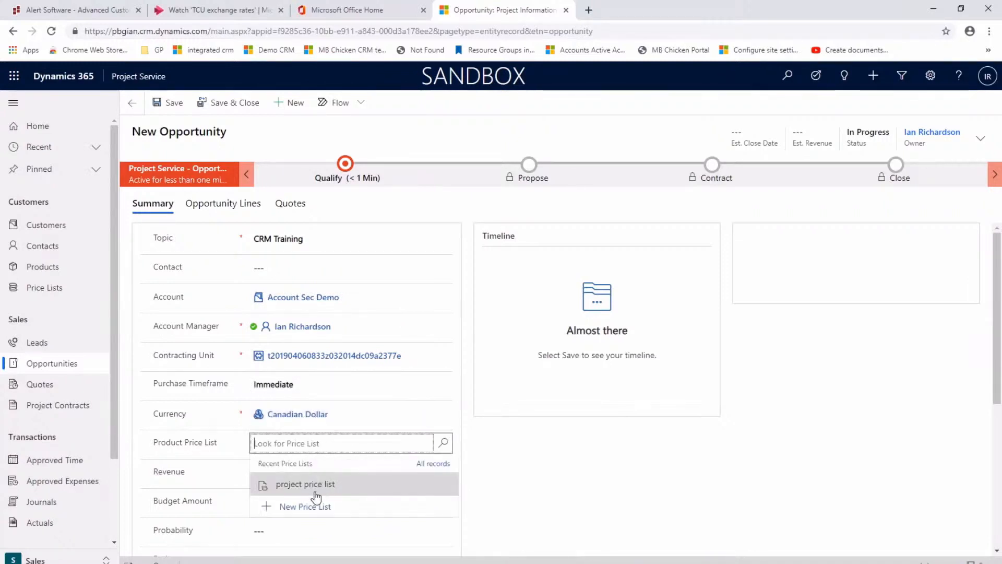
left_click(313, 485)
left_click(271, 476)
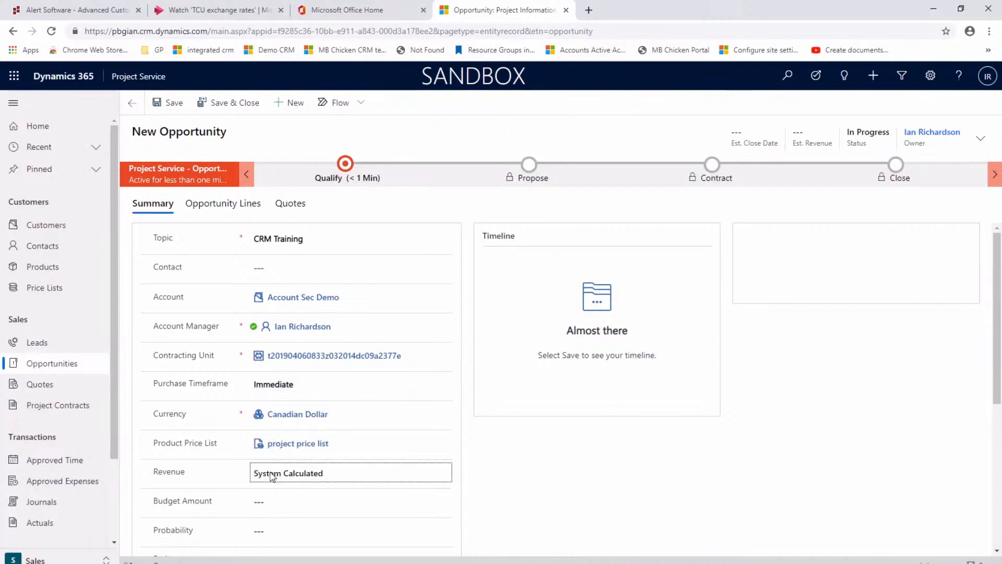
Enter a budget amount of 12,000 and a probability of 50 for the opportunity
left_click(267, 503)
type("12,0")
type("000")
key("Tab")
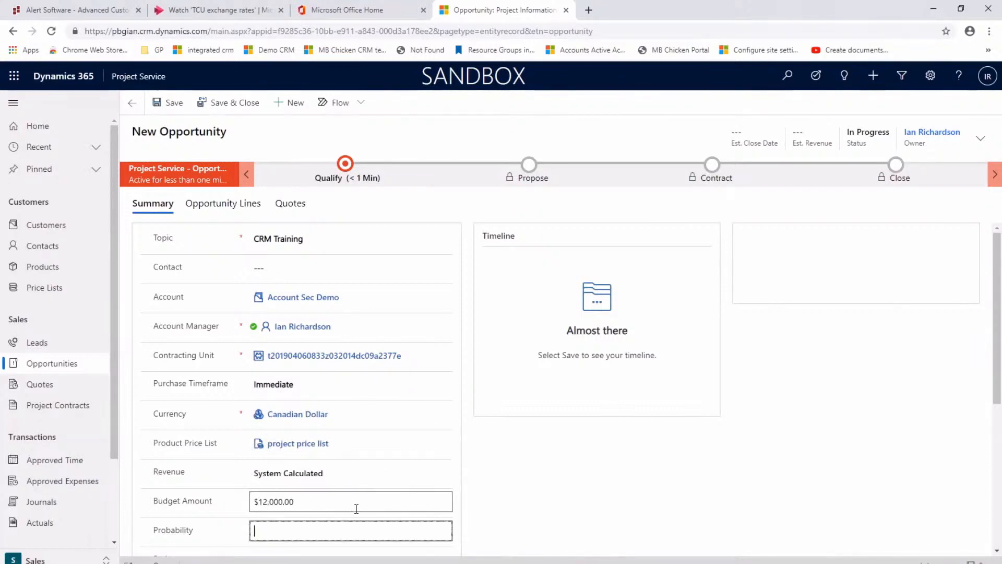
scroll(349, 504, "down", 2)
type("5")
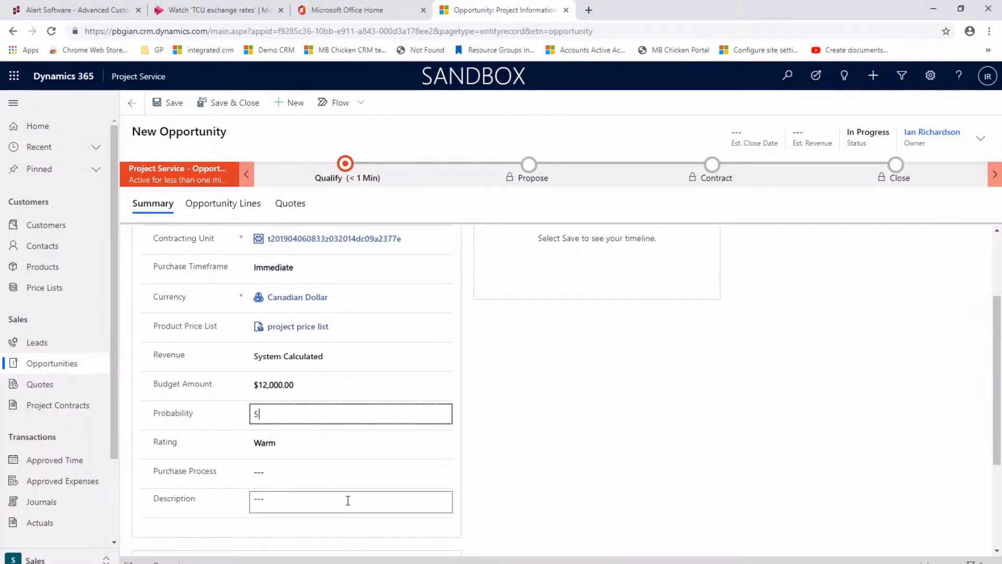
type("0")
key("Tab")
Choose Warm as the opportunity's rating and Individual as its purchase process
left_click(451, 441)
left_click(275, 504)
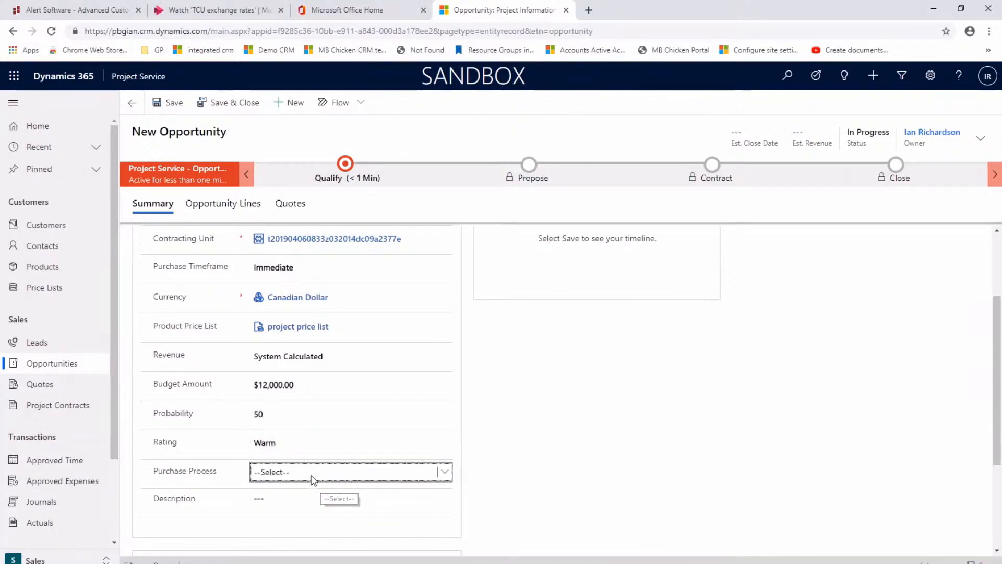
left_click(312, 479)
left_click(282, 509)
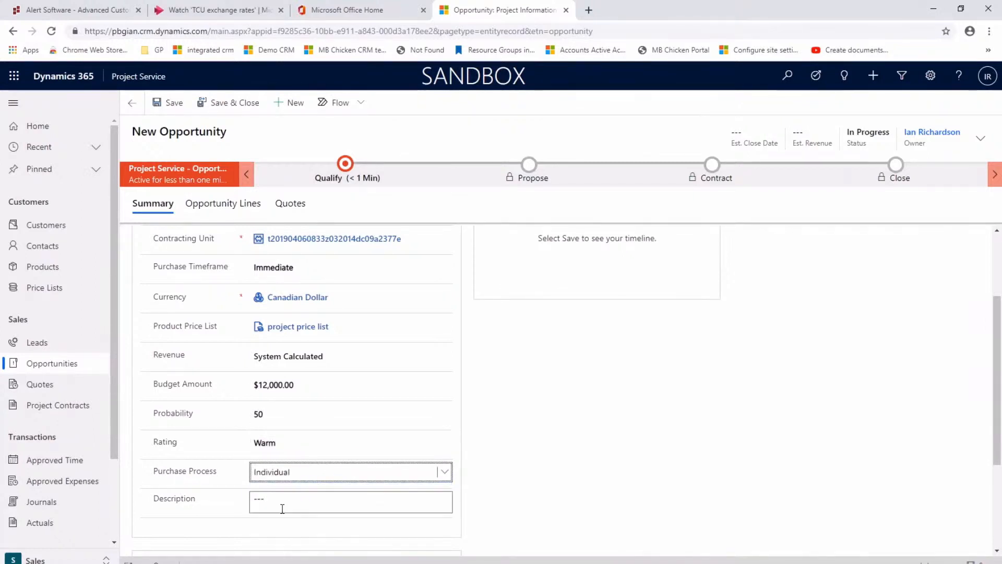
Describe the opportunity as "The client would like to learn about CRM"
left_click(286, 497)
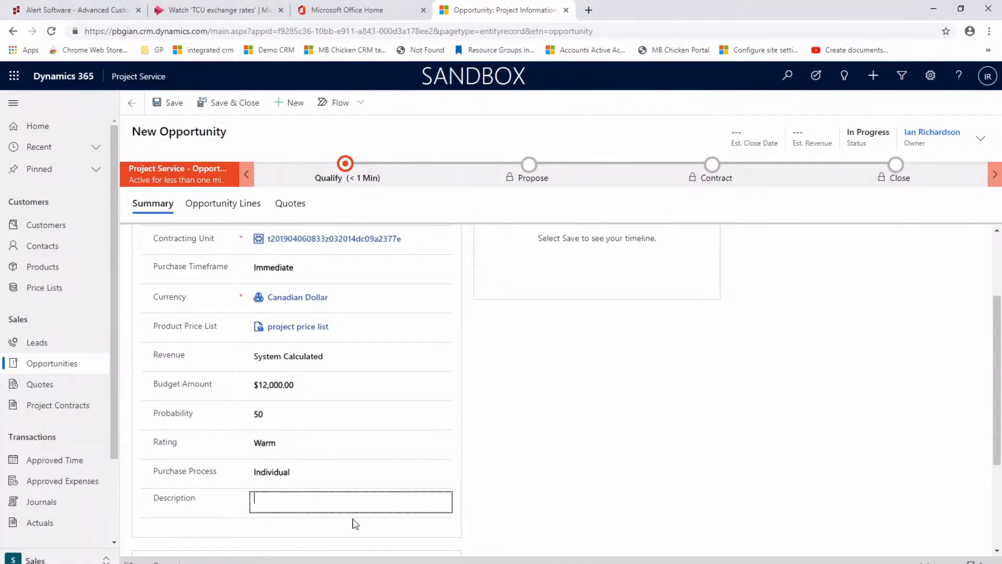
type("The client would like to learn about CRM")
Fill in the opportunity's Current Situation with "They own CRM but do not use it."
scroll(362, 488, "down", 3)
left_click(235, 431)
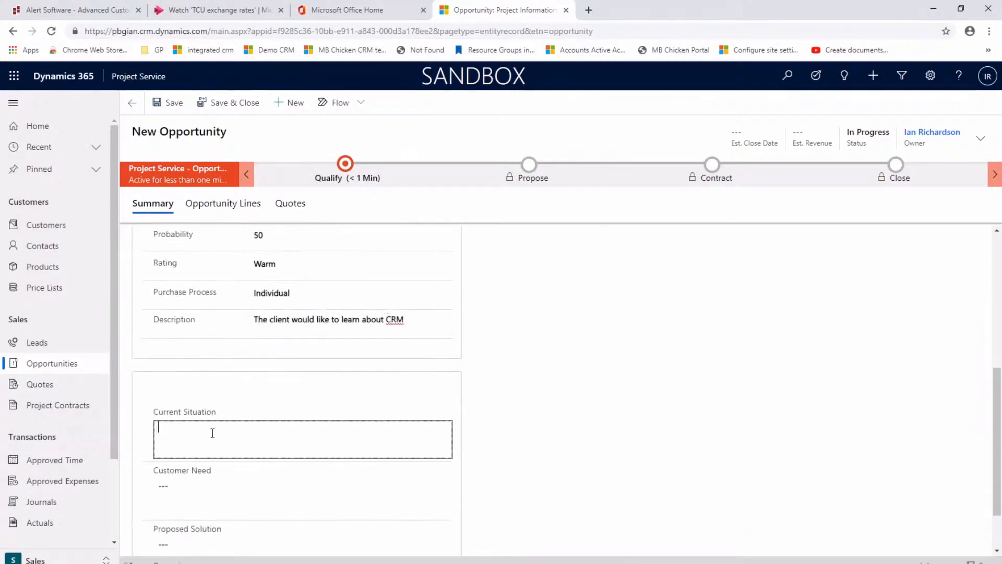
type("They own CRM but do not use it.")
Record the Customer Need as "Would like to start using CRM"
left_click(172, 482)
type("Would like to start using CR")
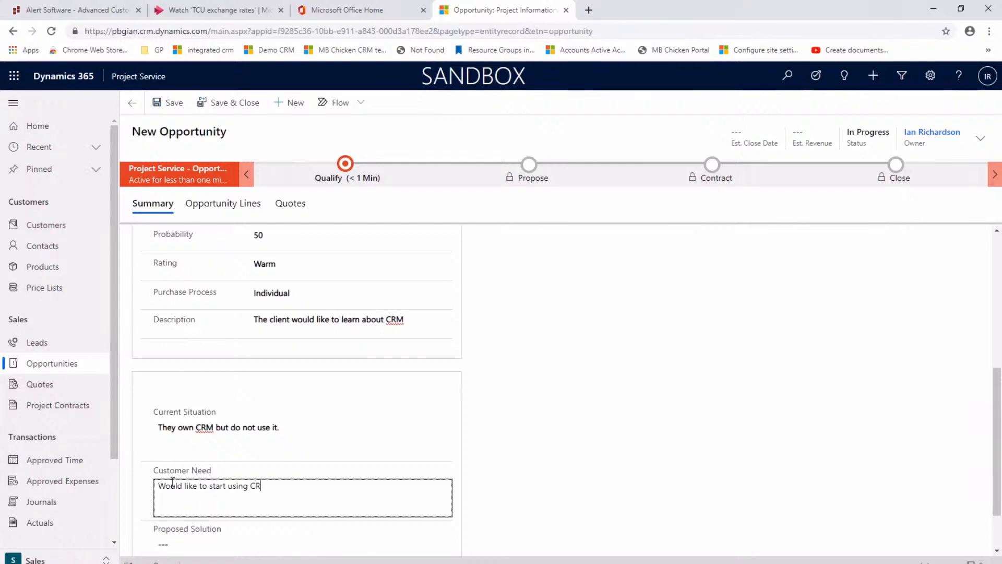
Enter "Develop a training plan" as the opportunity's Proposed Solution
scroll(209, 516, "down", 1)
left_click(218, 506)
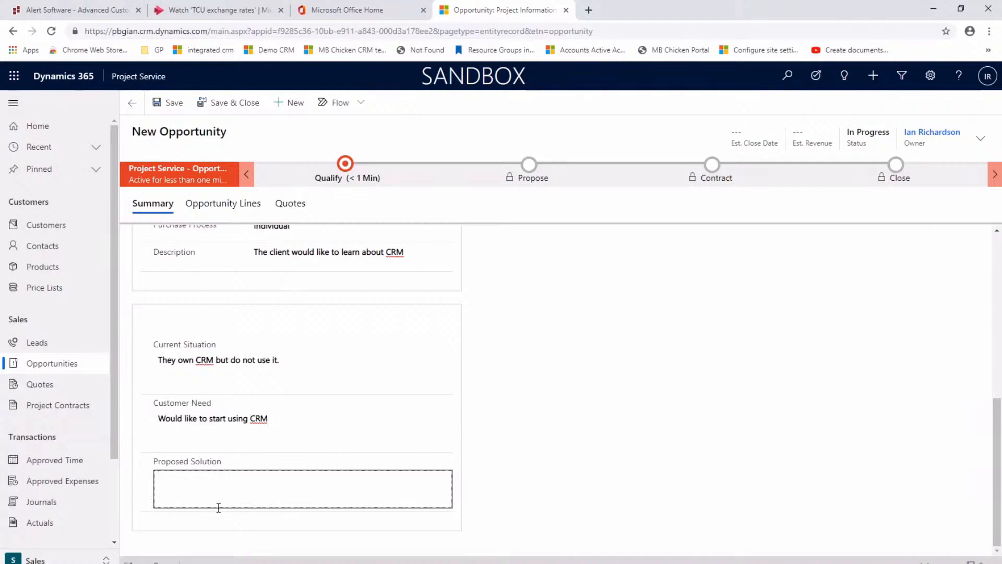
type("Develop a training plan")
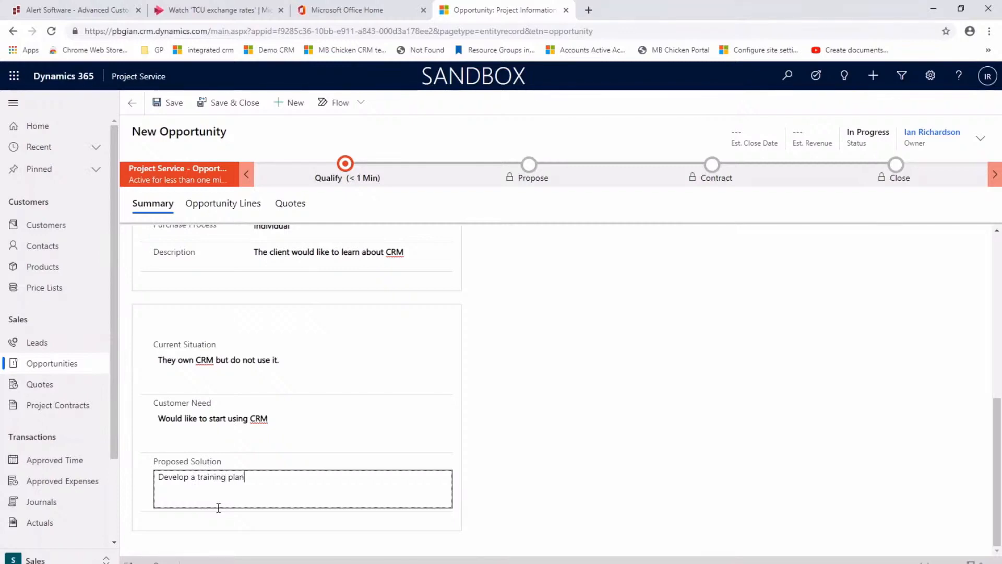
Mark Identify Decision Maker complete in the Qualify stage and save the opportunity
left_click(343, 180)
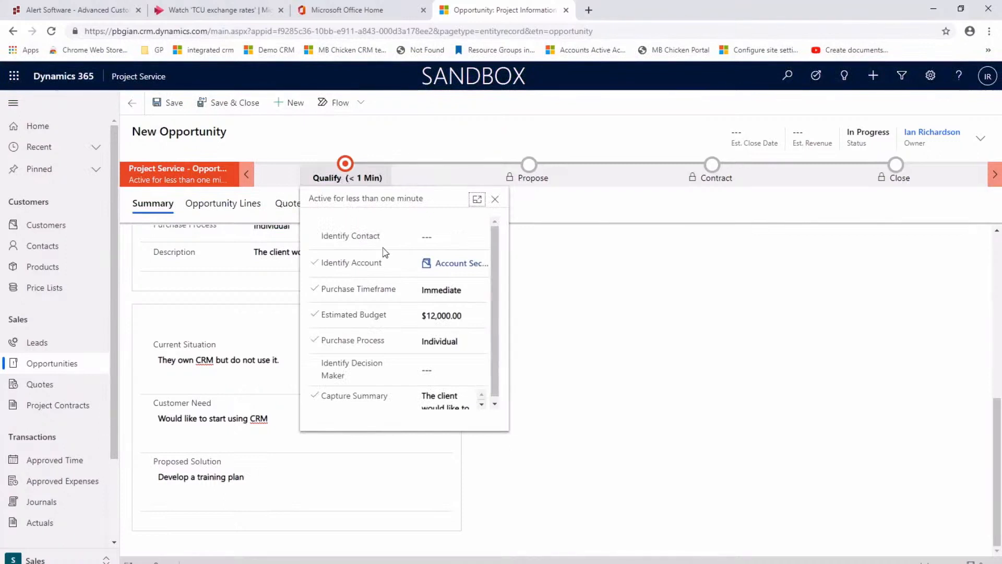
scroll(397, 293, "down", 1)
left_click(430, 368)
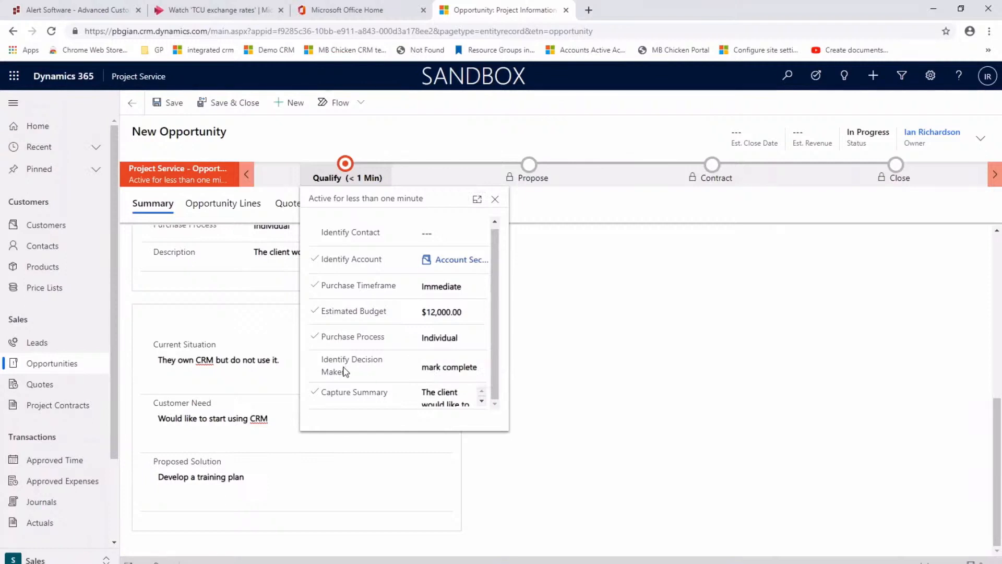
left_click(170, 103)
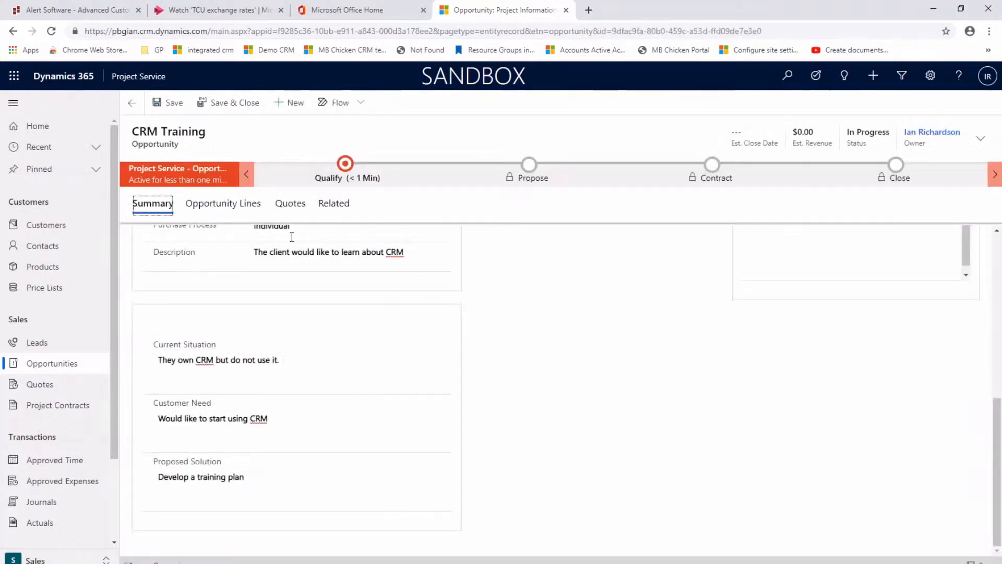
Advance the opportunity from Qualify to Propose by creating a new quote, and save that quote
left_click(338, 179)
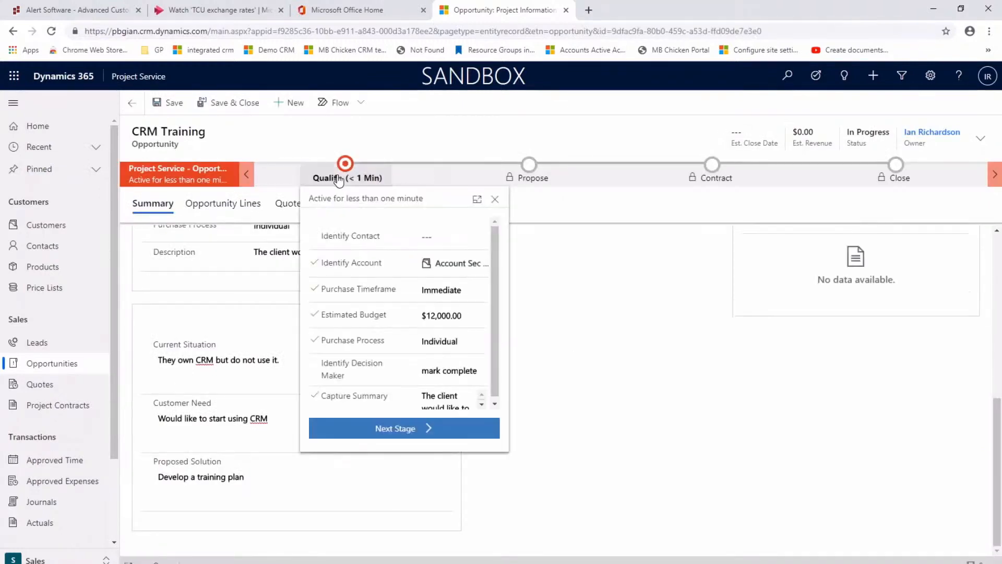
left_click(395, 429)
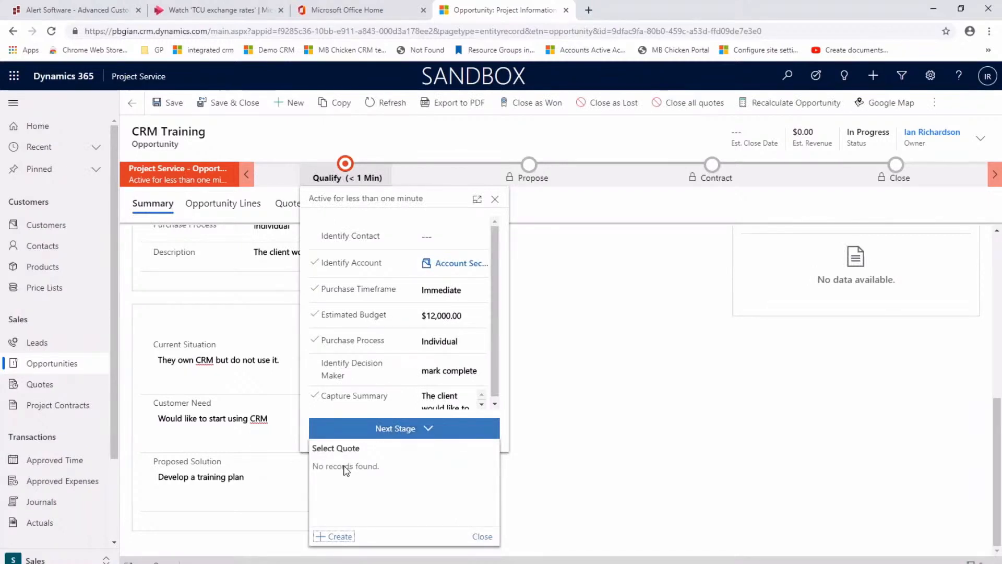
left_click(338, 540)
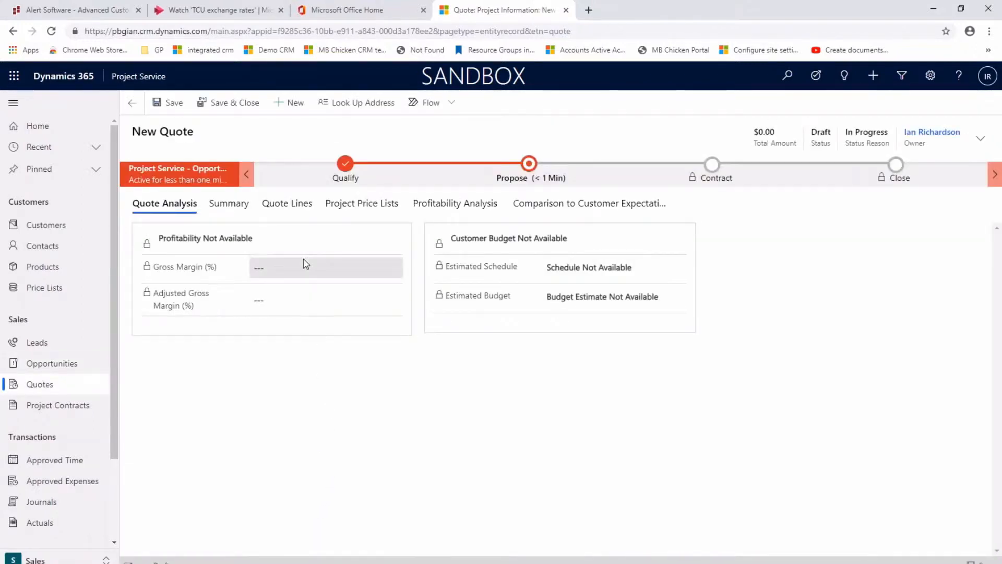
left_click(170, 104)
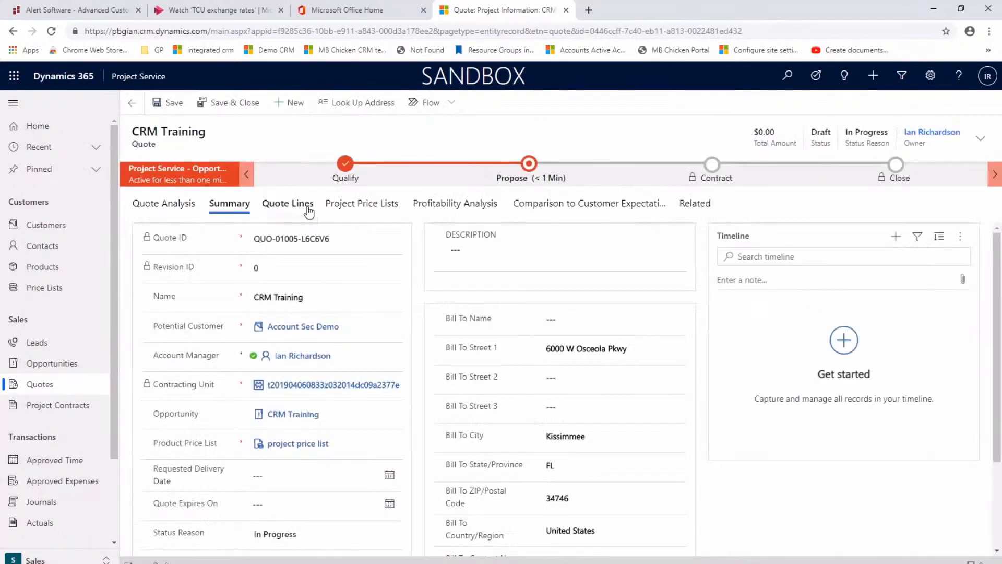
Add a new project-based quote line named "Develop a training plan" to the CRM Training quote
left_click(285, 229)
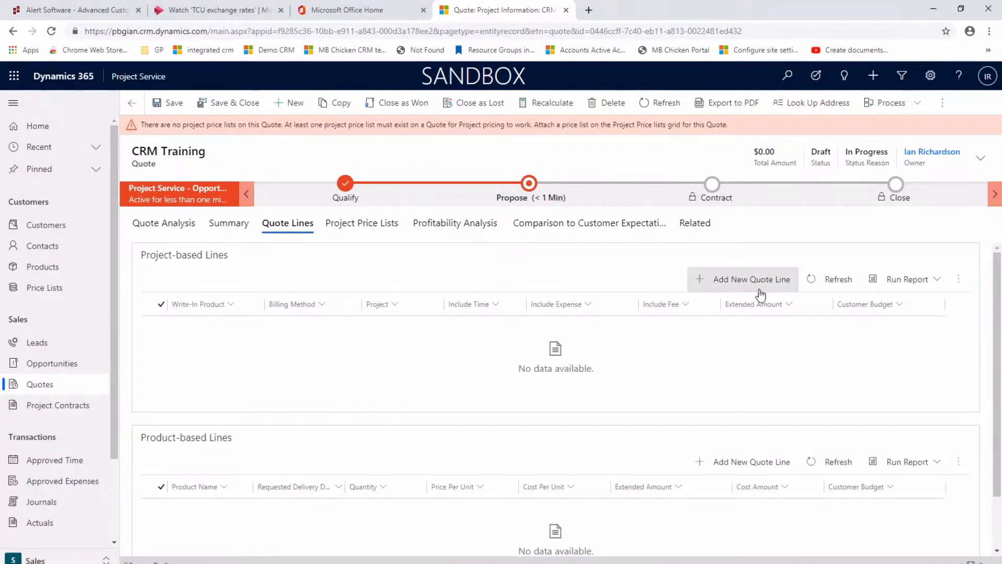
left_click(704, 279)
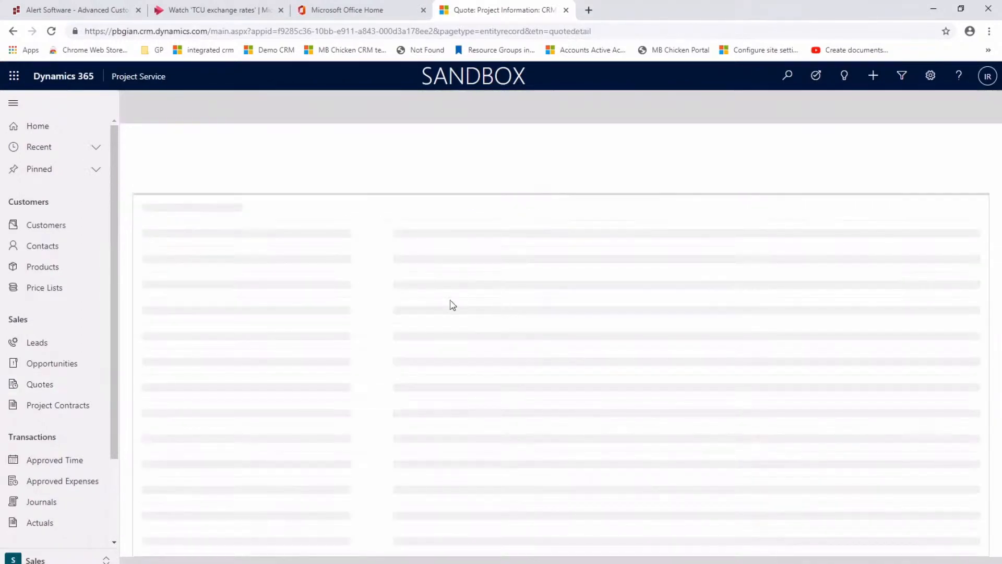
left_click(290, 251)
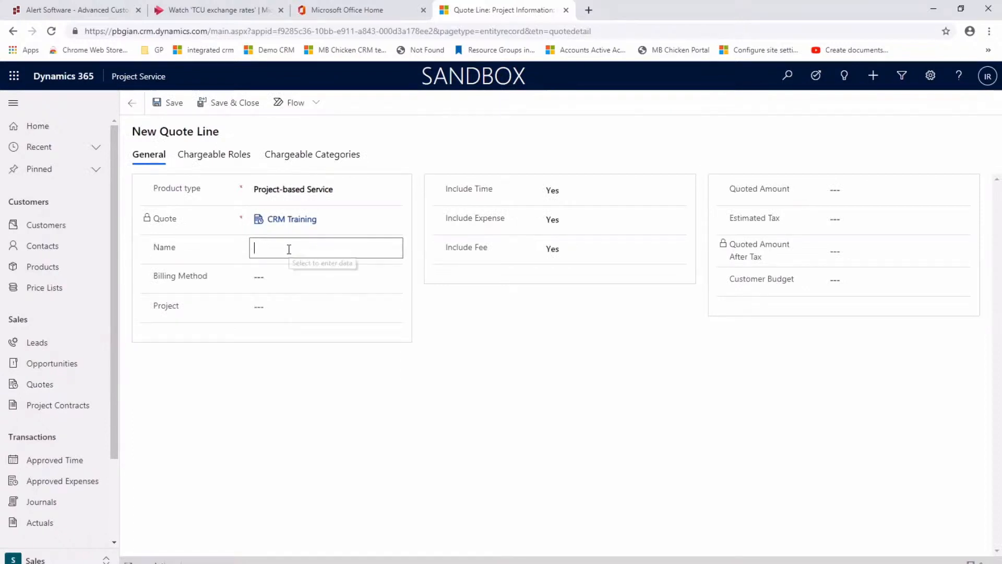
type("Develop a tra")
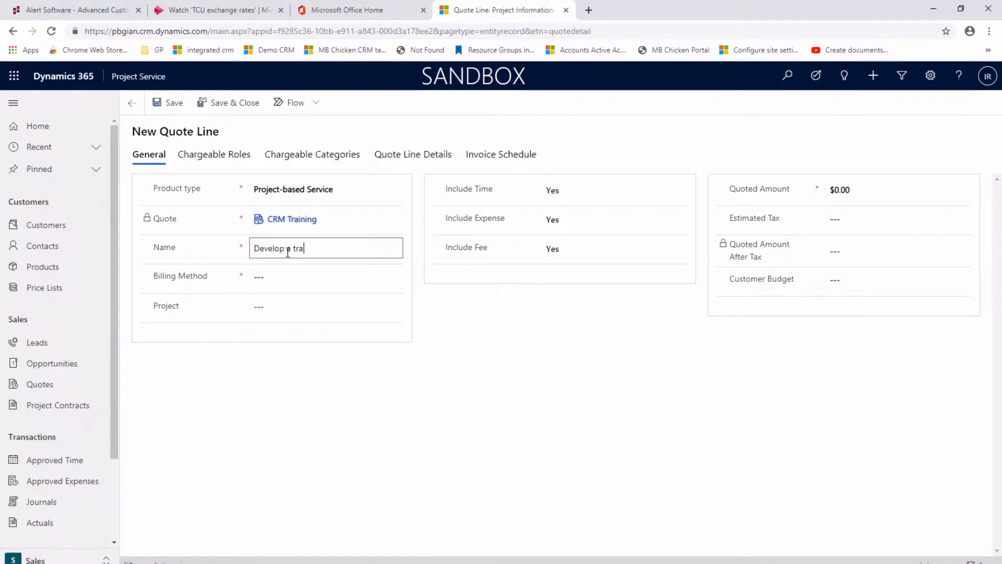
type("ng plan")
key("Tab")
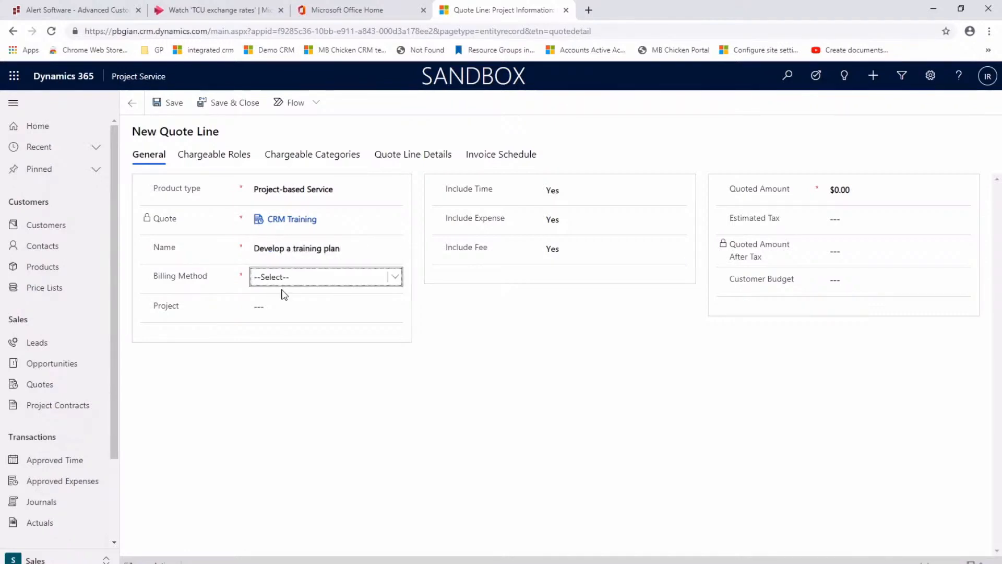
Give the quote line Fixed Price billing and a quoted amount of 12000, then save and close it
left_click(288, 278)
left_click(267, 333)
left_click(858, 191)
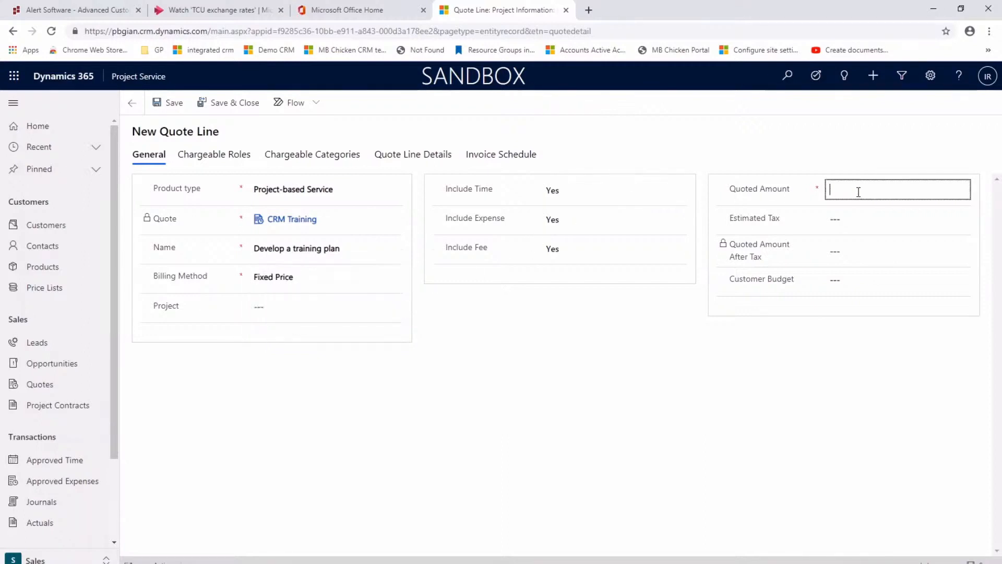
type("12000")
key("Tab")
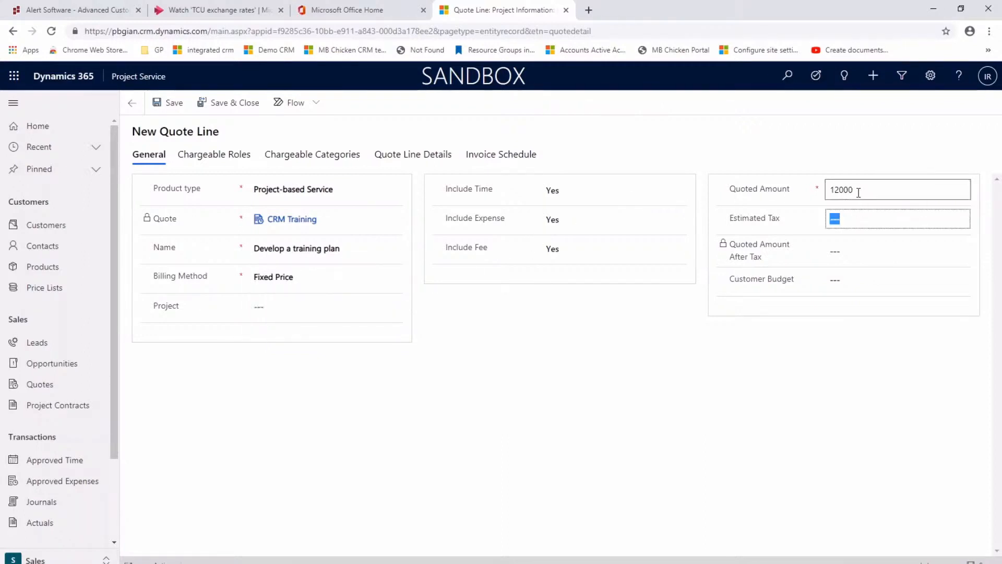
left_click(220, 108)
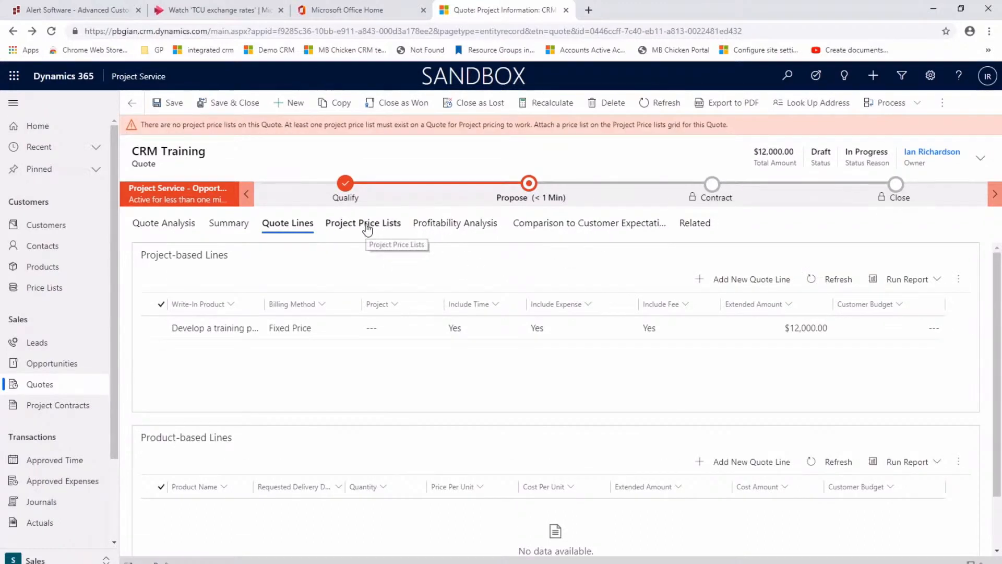
Attach the existing project price list to the quote as a project price list and save it
left_click(367, 228)
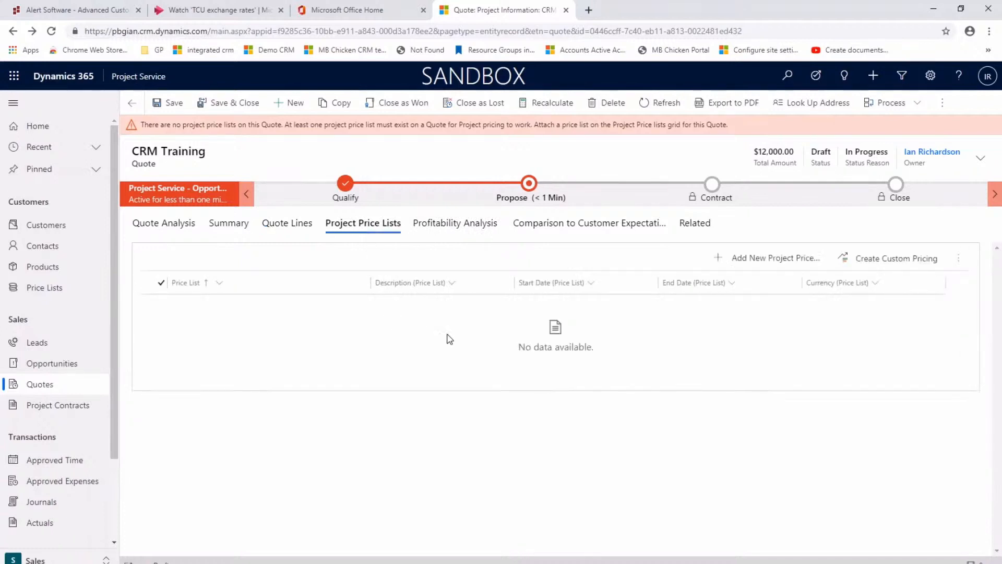
left_click(758, 258)
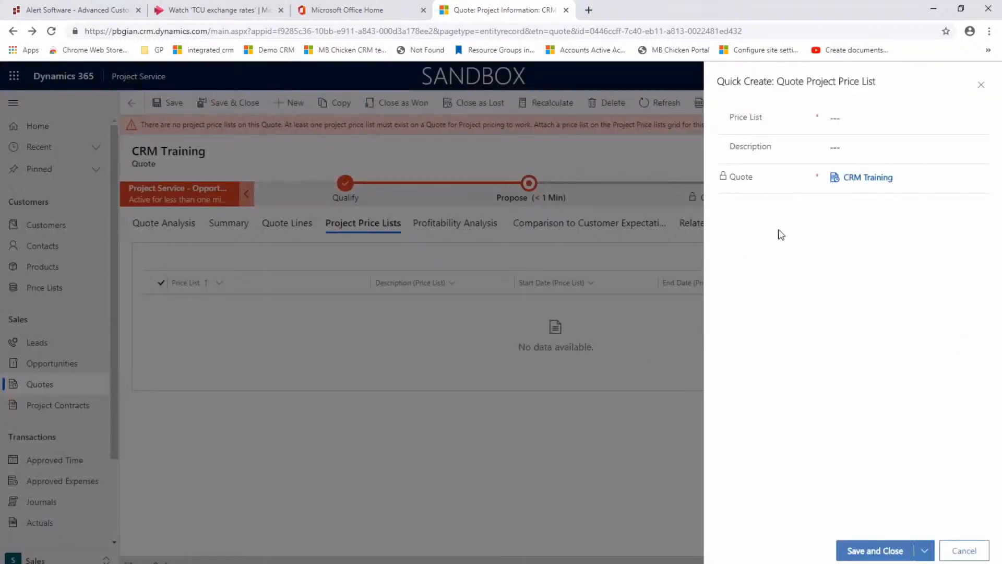
left_click(978, 124)
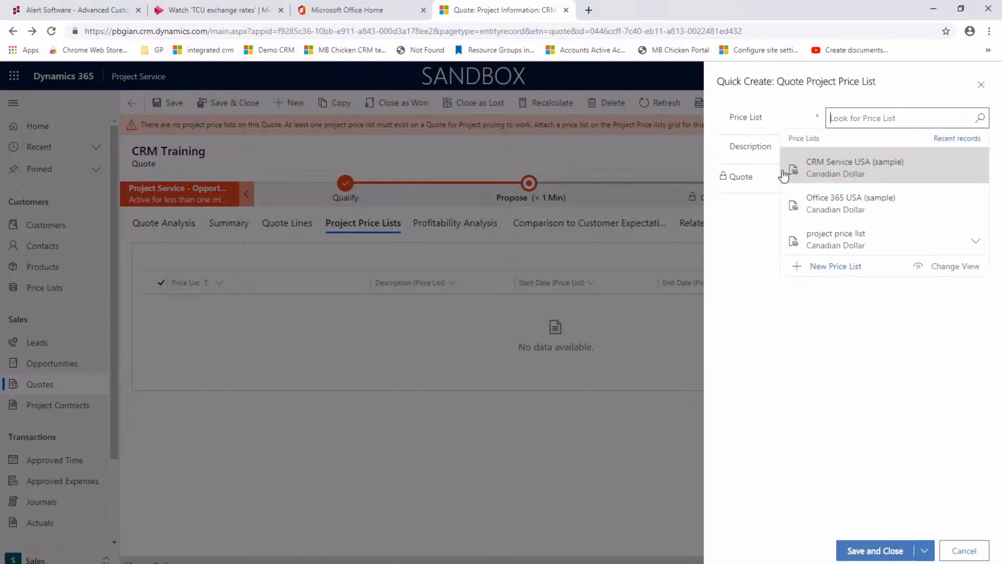
left_click(817, 250)
left_click(875, 550)
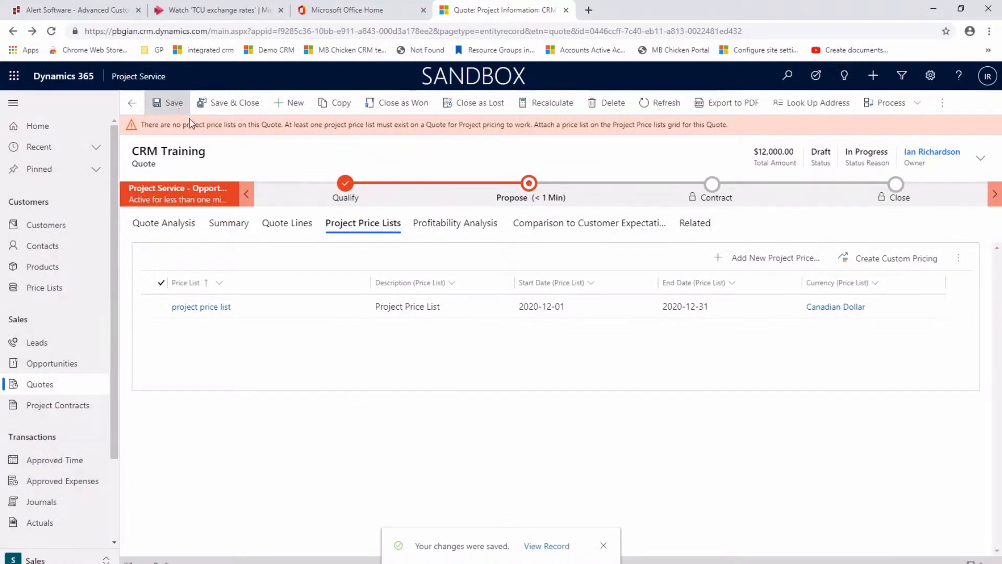
Check the CRM Training quote's Propose stage for an order to move on to, and close the quote as won
left_click(225, 224)
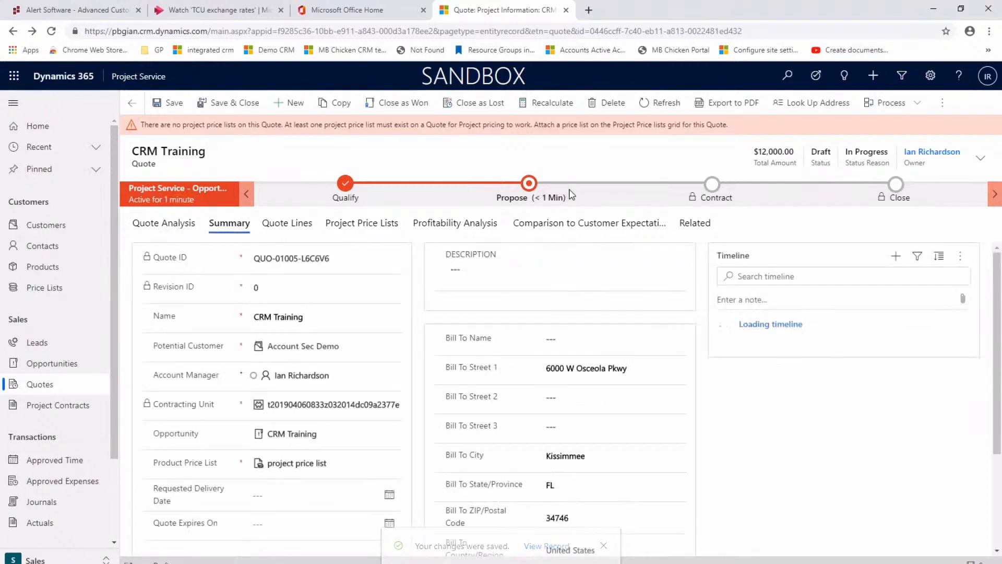
left_click(528, 185)
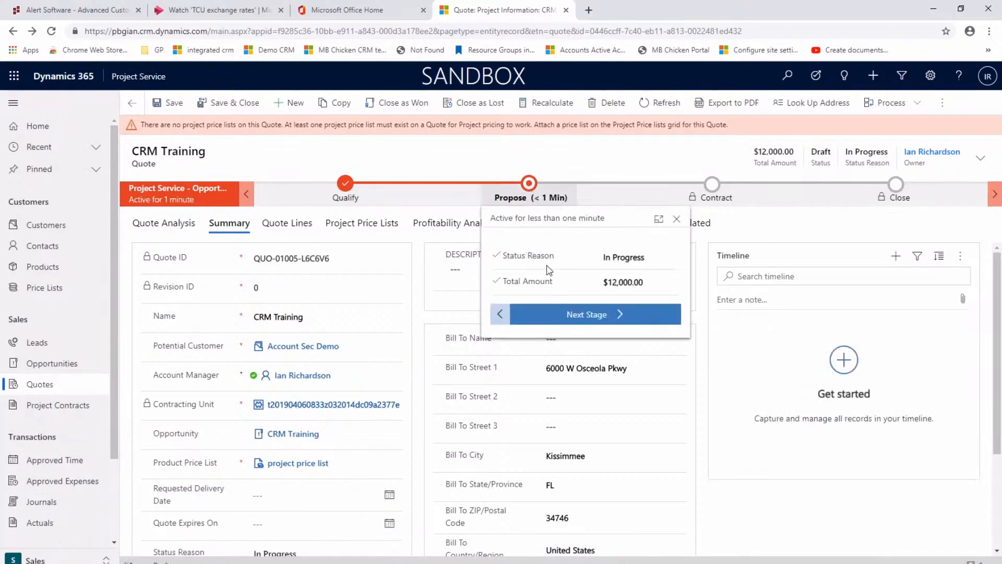
left_click(576, 315)
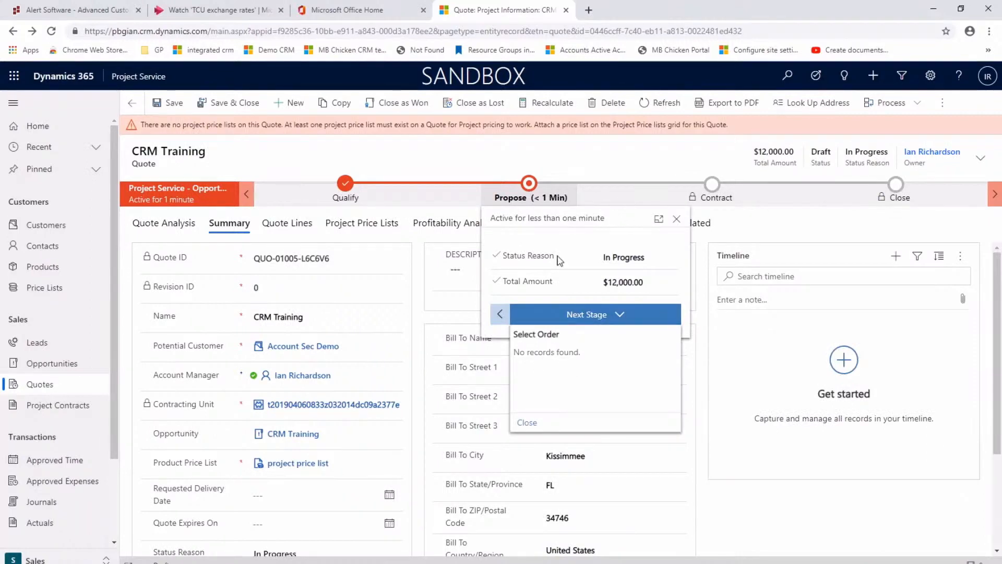
left_click(382, 105)
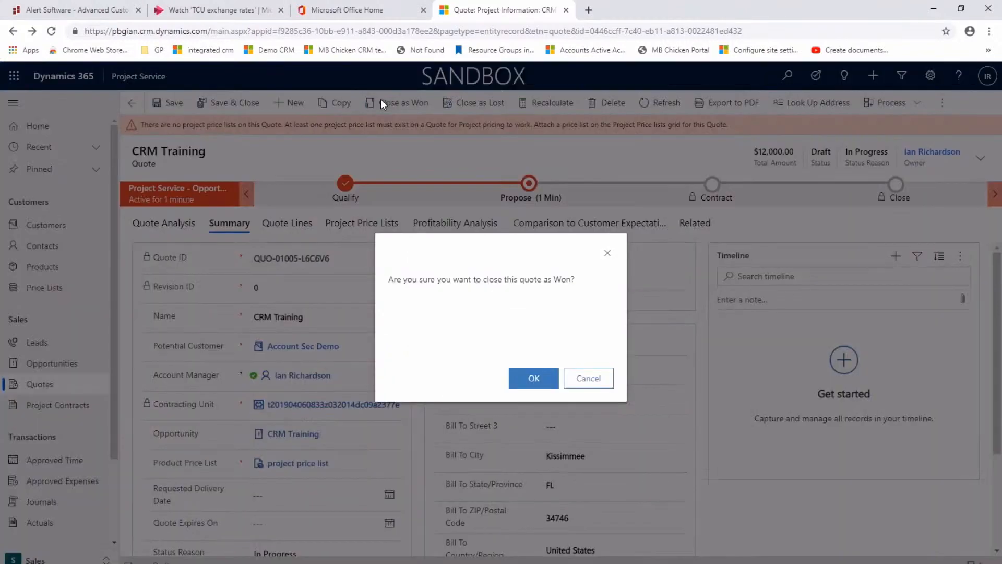
left_click(535, 383)
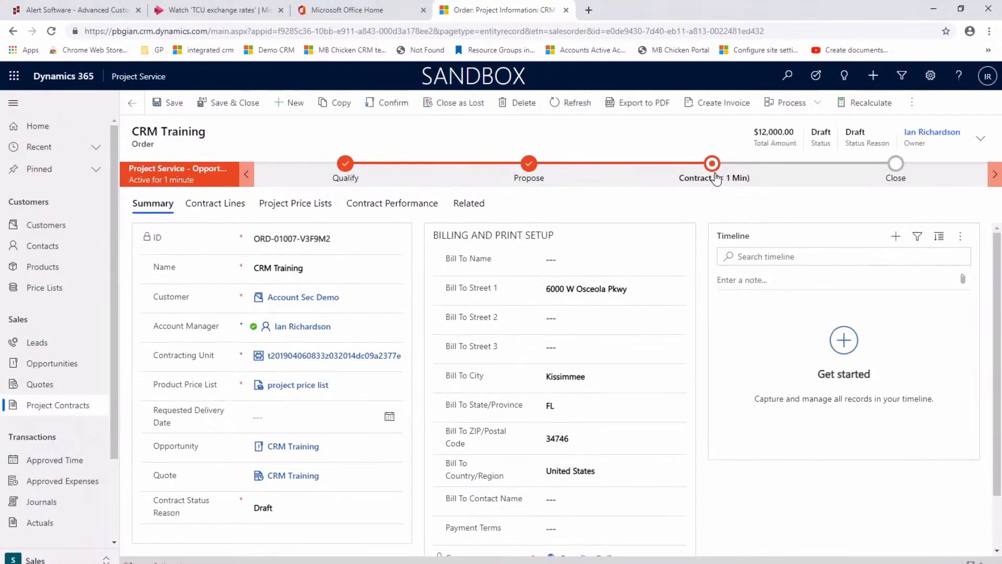
Advance the CRM Training order to the Close stage, set its contract status reason to In review and finish the process
left_click(716, 178)
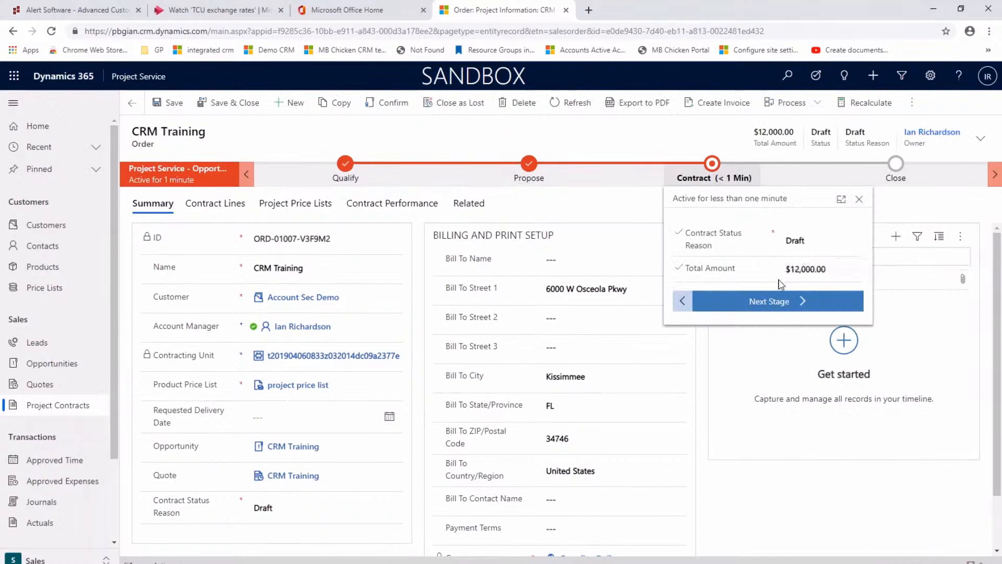
left_click(777, 312)
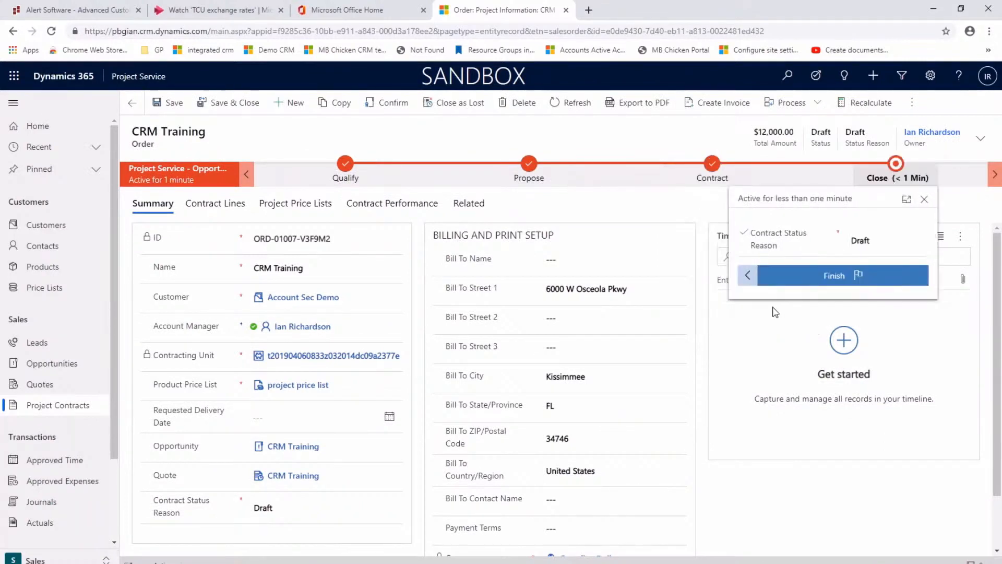
left_click(861, 254)
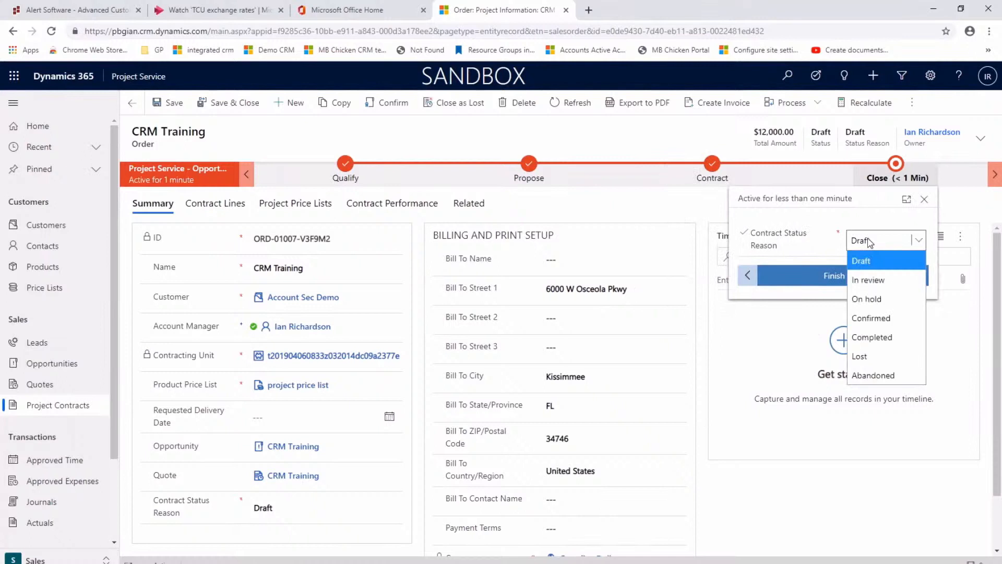
left_click(875, 281)
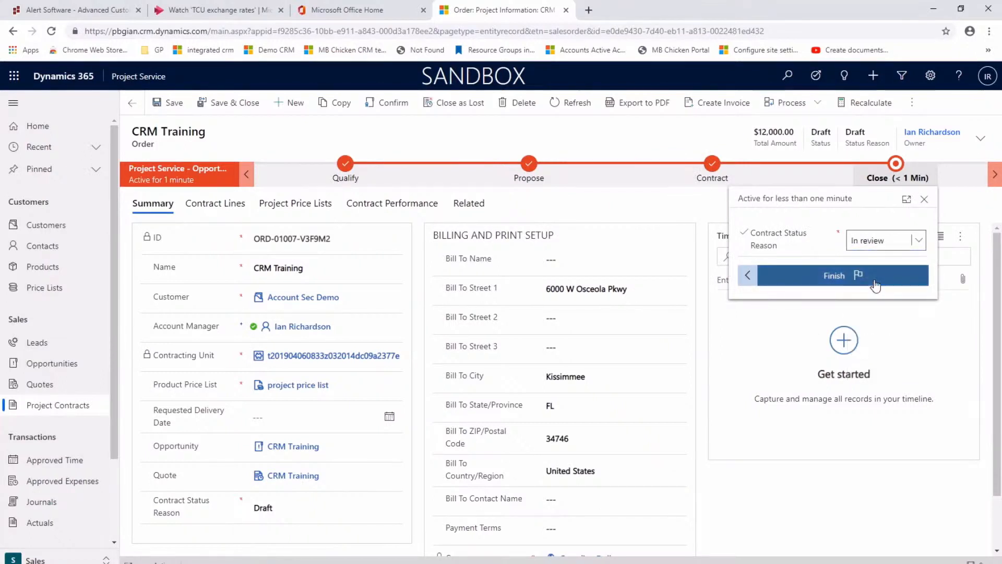
left_click(827, 281)
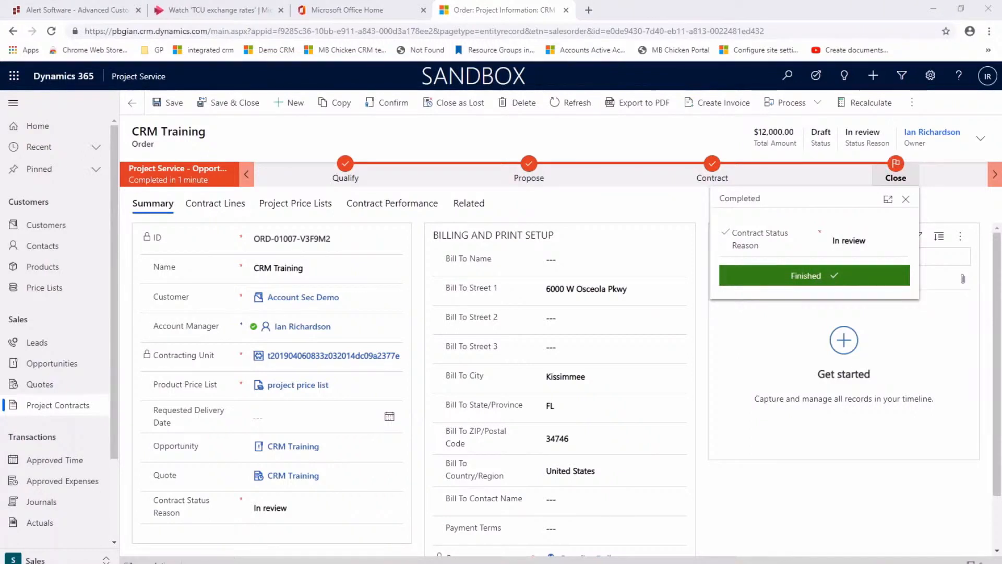
Review the completed Qualify, Propose and Contract stages of the CRM Training sales process
left_click(343, 172)
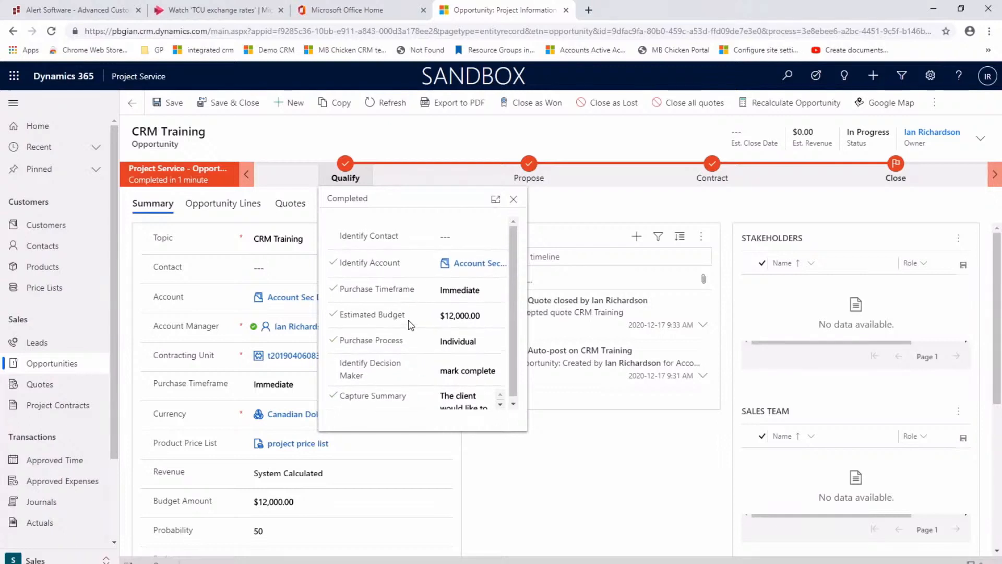
left_click(532, 177)
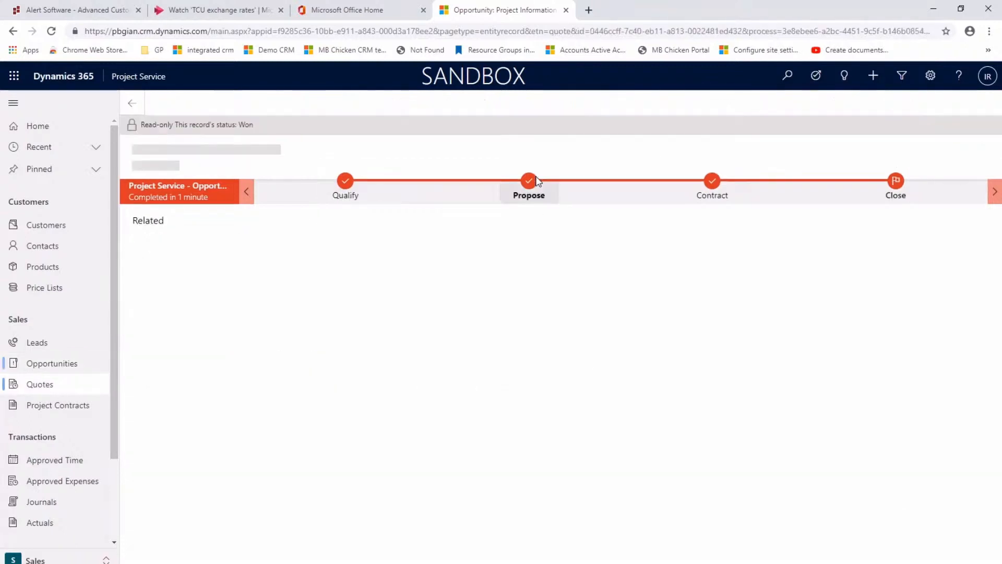
left_click(719, 195)
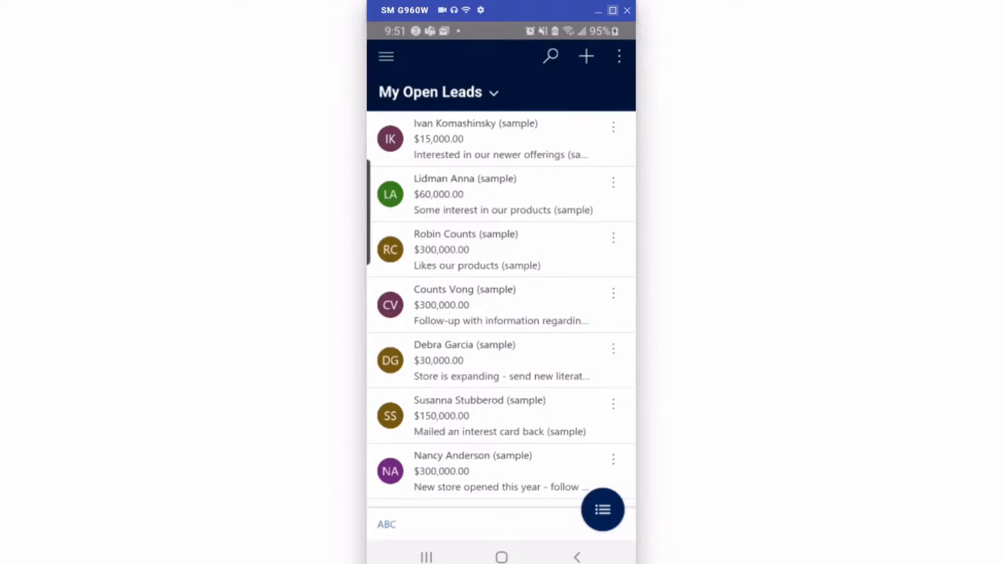
In the Dynamics 365 phone app, start a new lead and photograph the business card to fill in its details
left_click(586, 56)
scroll(501, 391, "down", 3)
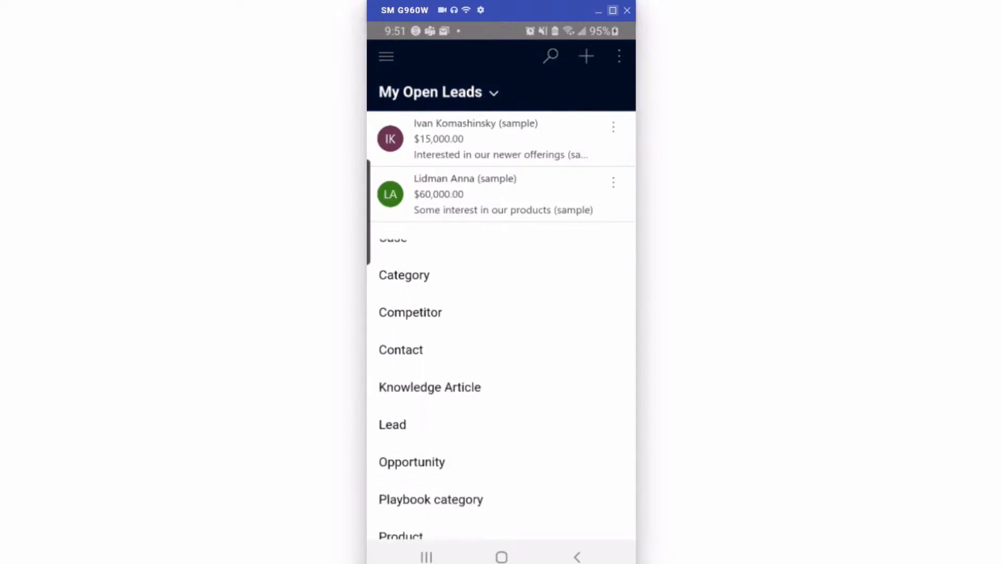
left_click(393, 423)
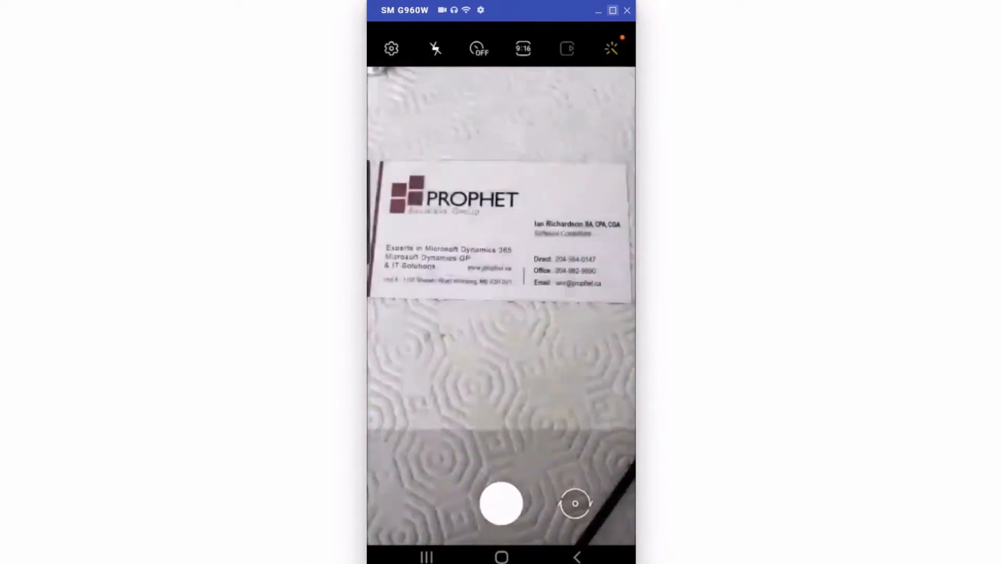
left_click(502, 503)
left_click(560, 509)
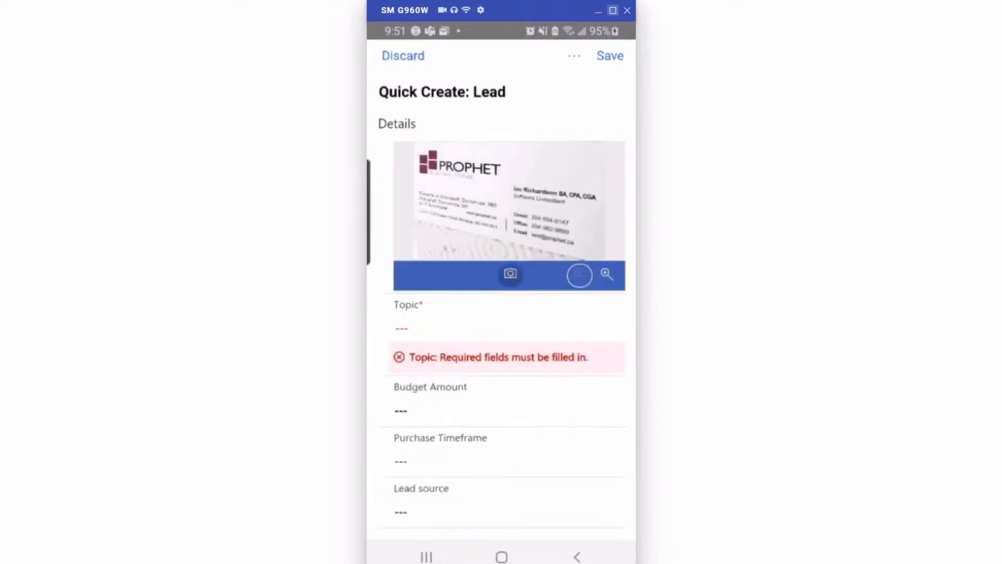
Check the personal and contact details scanned from the business card and save the new lead
scroll(501, 334, "down", 4)
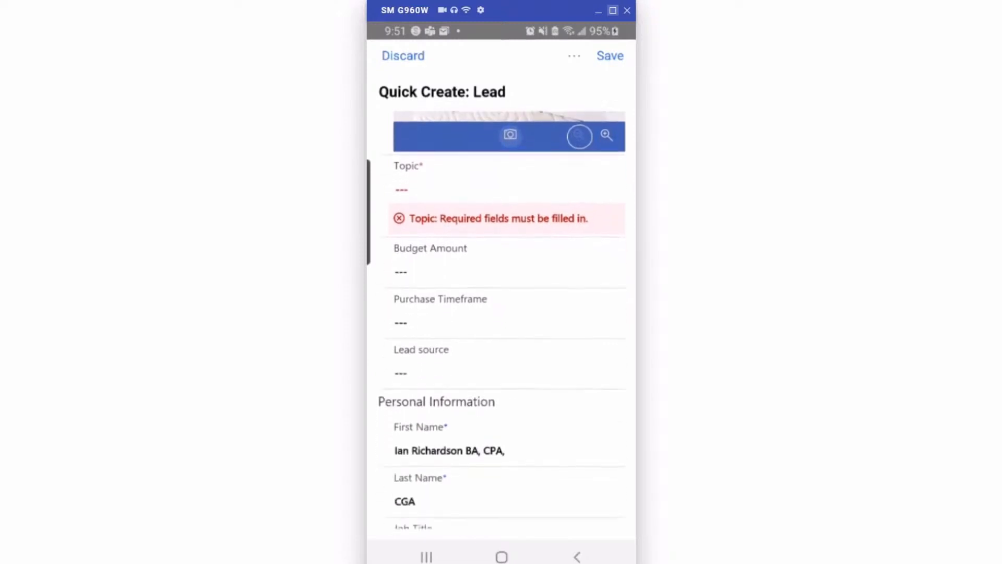
scroll(501, 334, "down", 4)
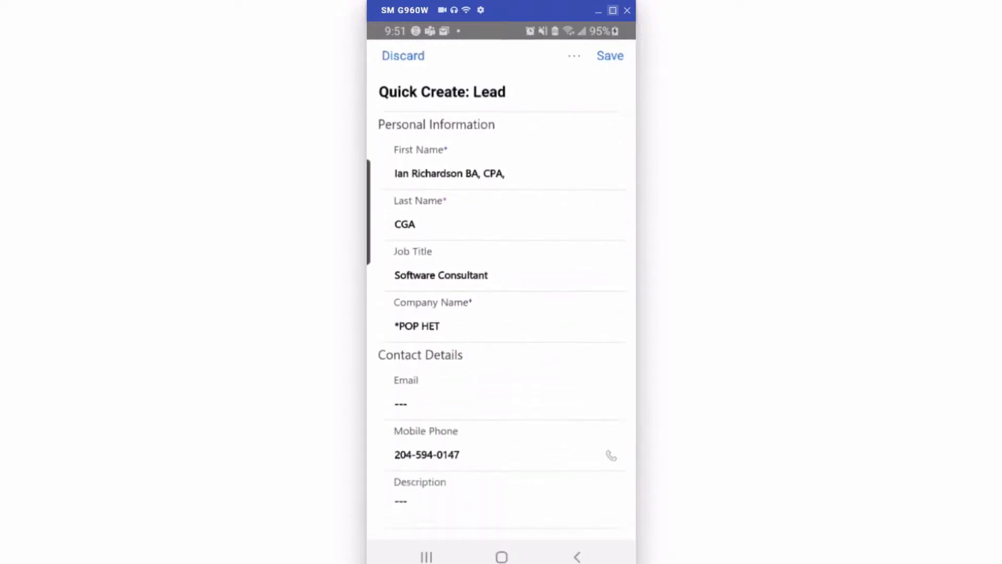
left_click(610, 56)
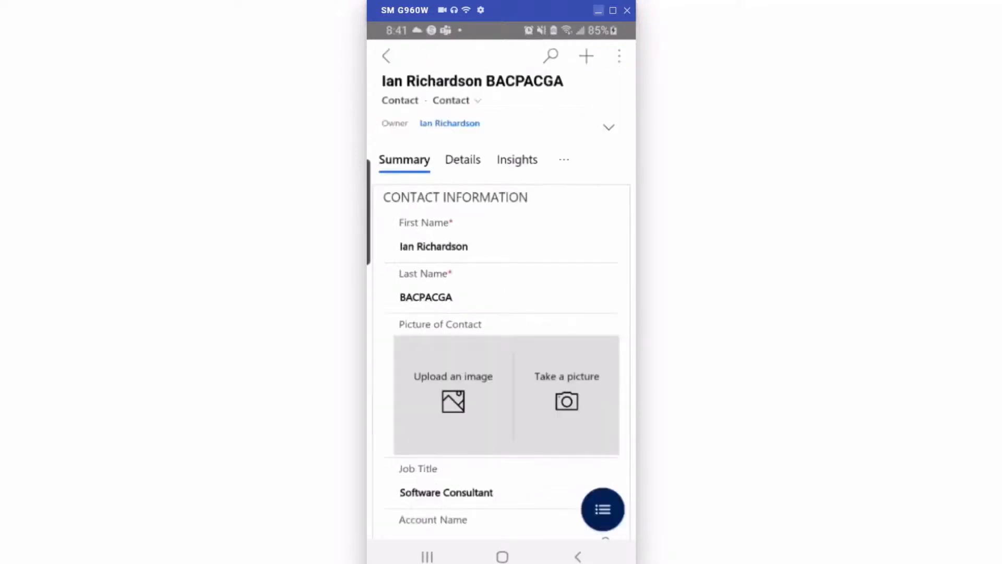
Examine the scanned contact record's name, phone and address fields, its location map and the stored business card image
scroll(501, 313, "down", 1)
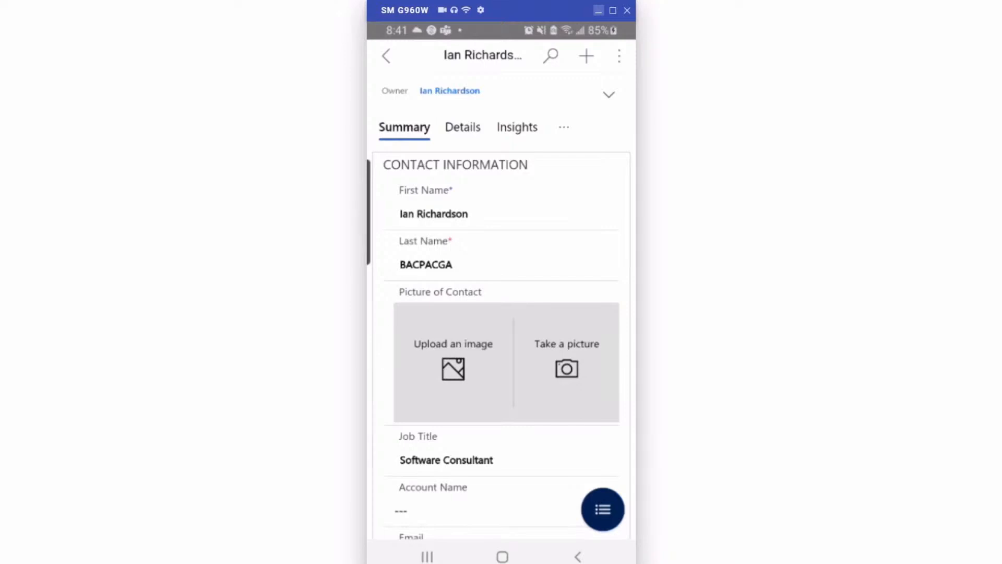
scroll(506, 265, "down", 1)
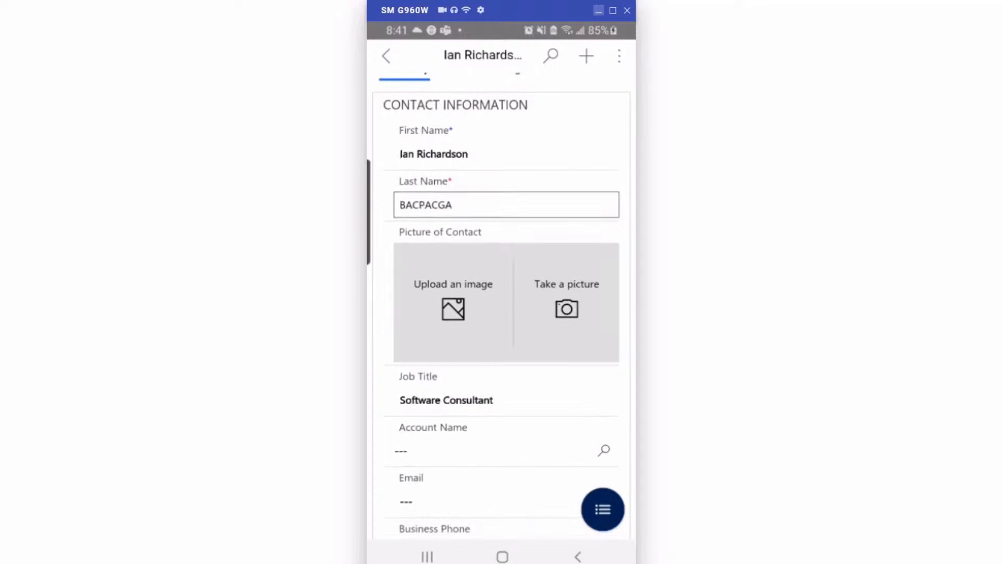
scroll(504, 308, "down", 6)
scroll(502, 308, "down", 3)
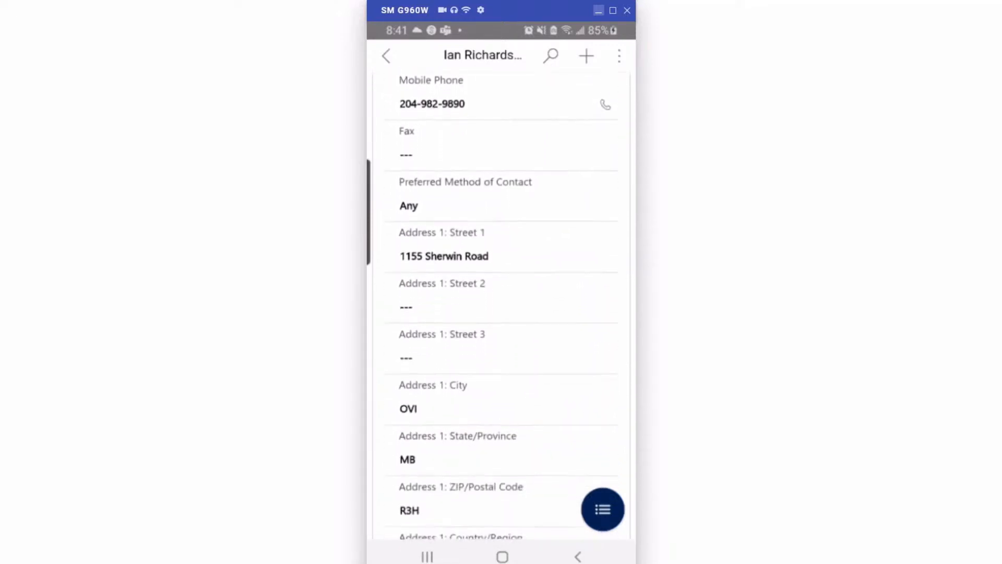
scroll(502, 308, "down", 7)
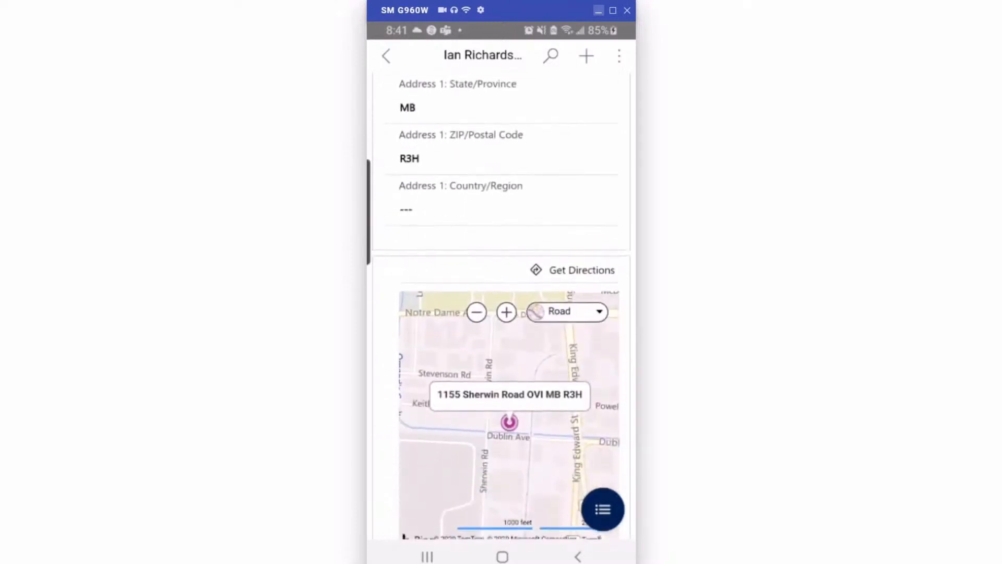
scroll(502, 308, "down", 4)
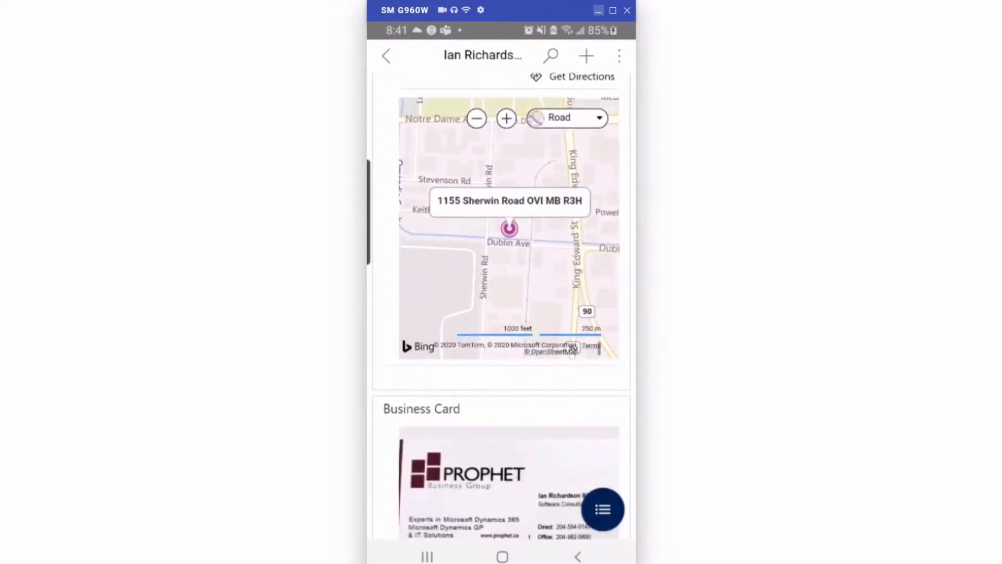
scroll(502, 308, "up", 1)
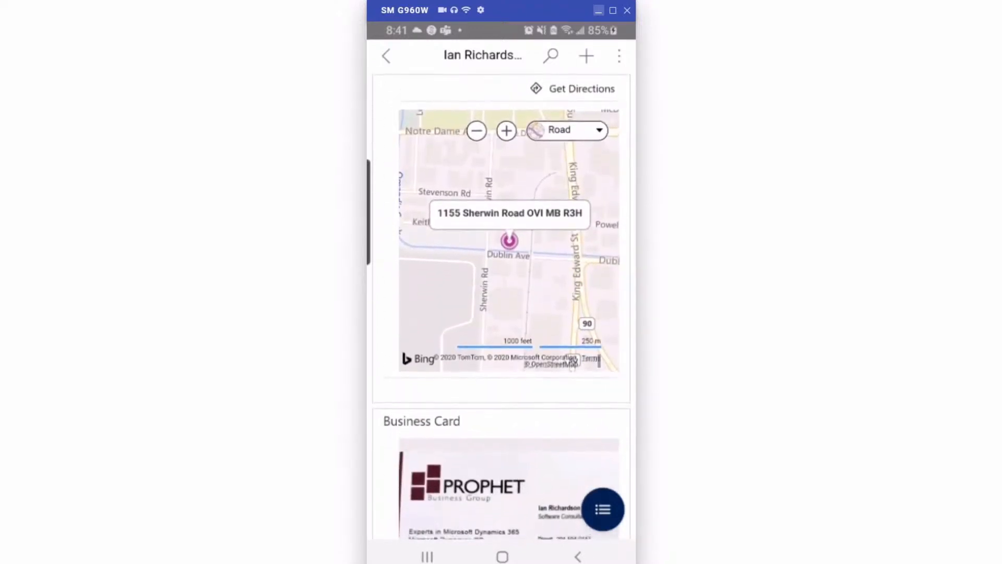
scroll(501, 308, "down", 3)
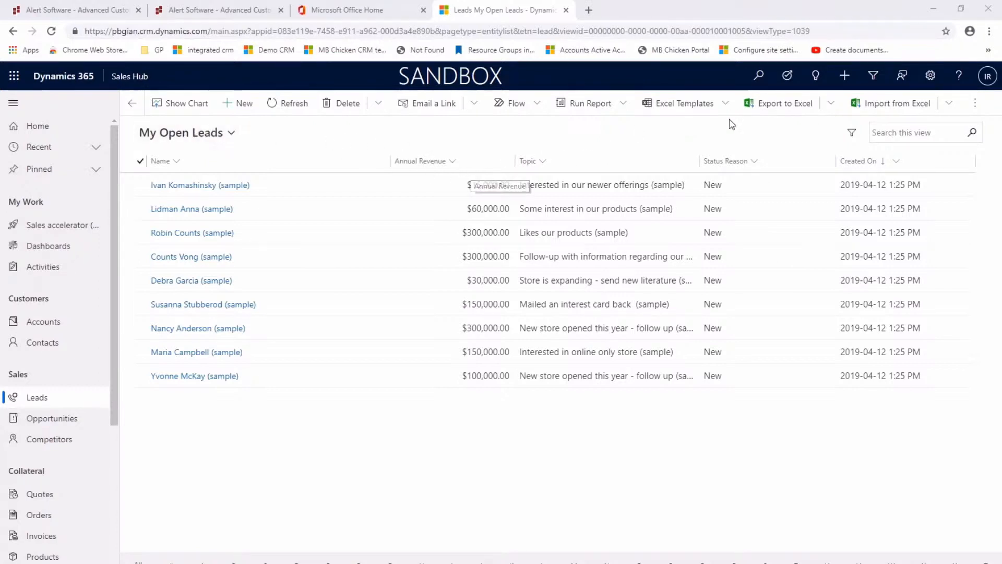
Back in the browser's Sales Hub, open My Open Leads in Excel Online and enter 100.000 as the first lead's annual revenue
left_click(835, 106)
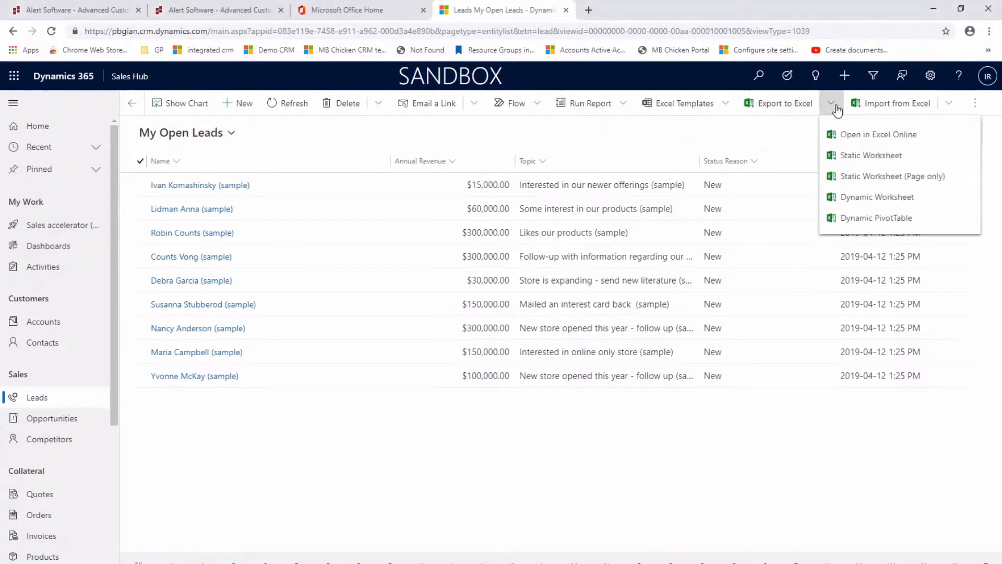
left_click(845, 134)
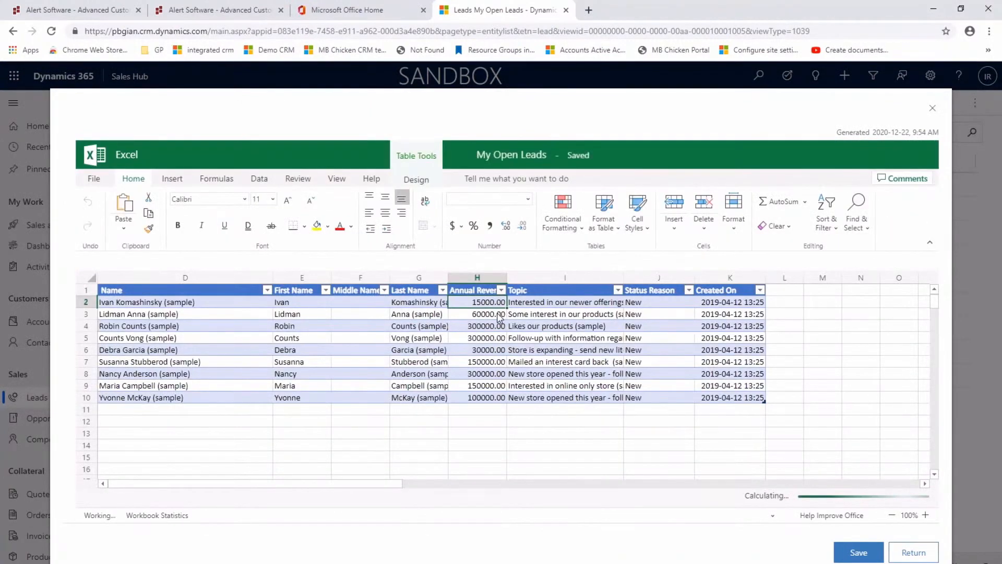
type("100.000")
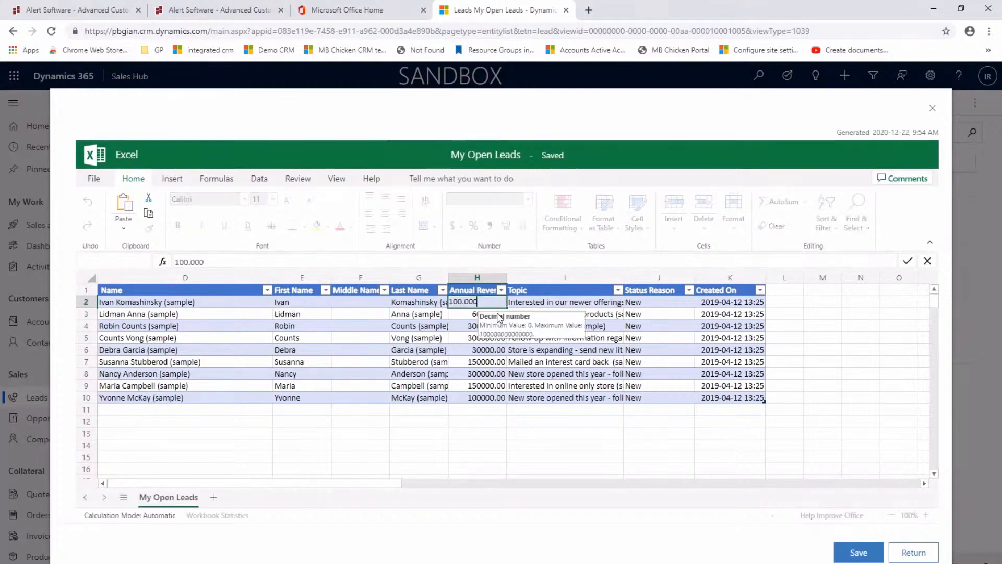
key("Return")
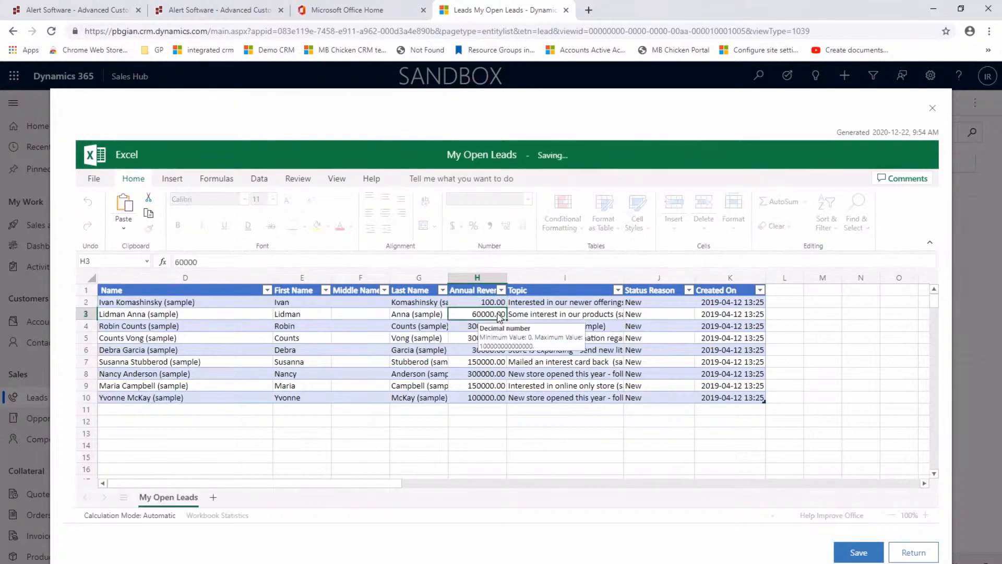
Copy the first lead's annual revenue down the column, enter 100 for the last lead, and save the changes to Dynamics 365
left_click(488, 305)
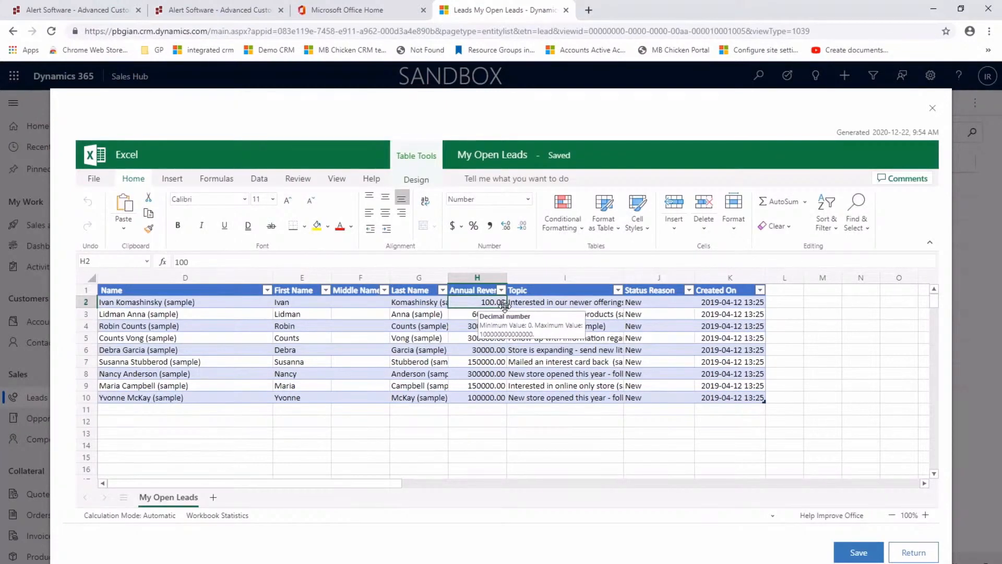
left_click_drag(499, 306, 511, 388)
left_click(499, 399)
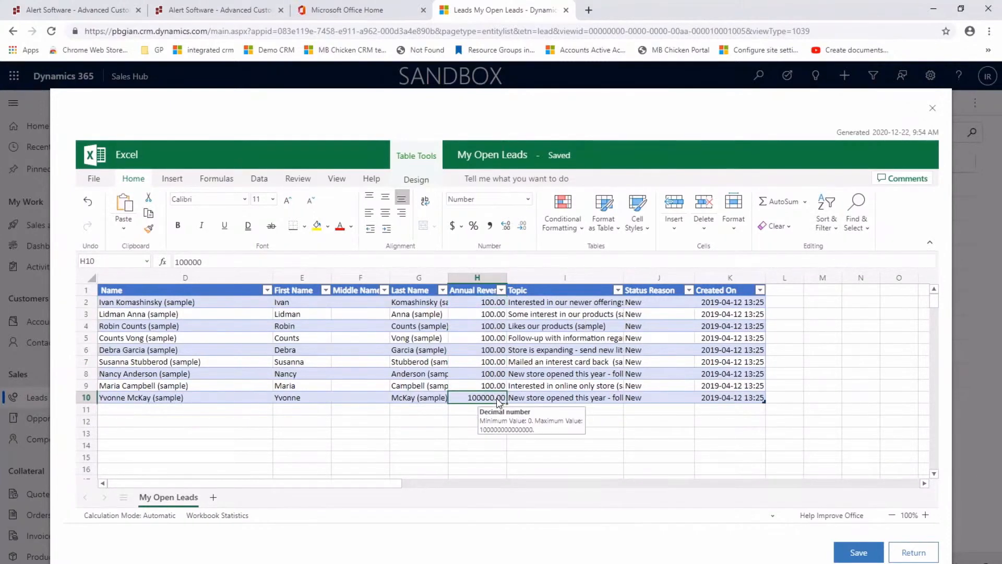
type("100")
key("Tab")
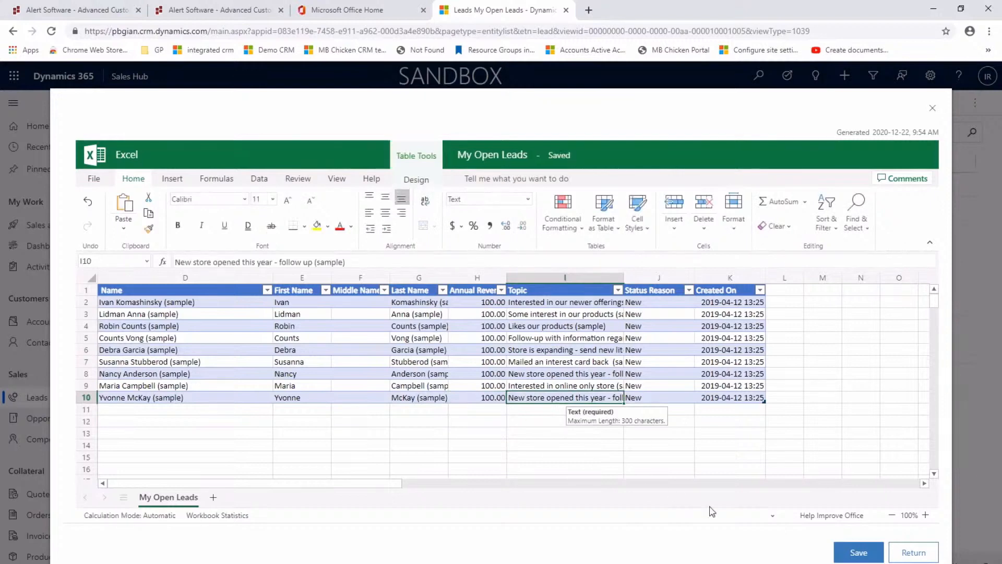
left_click(880, 554)
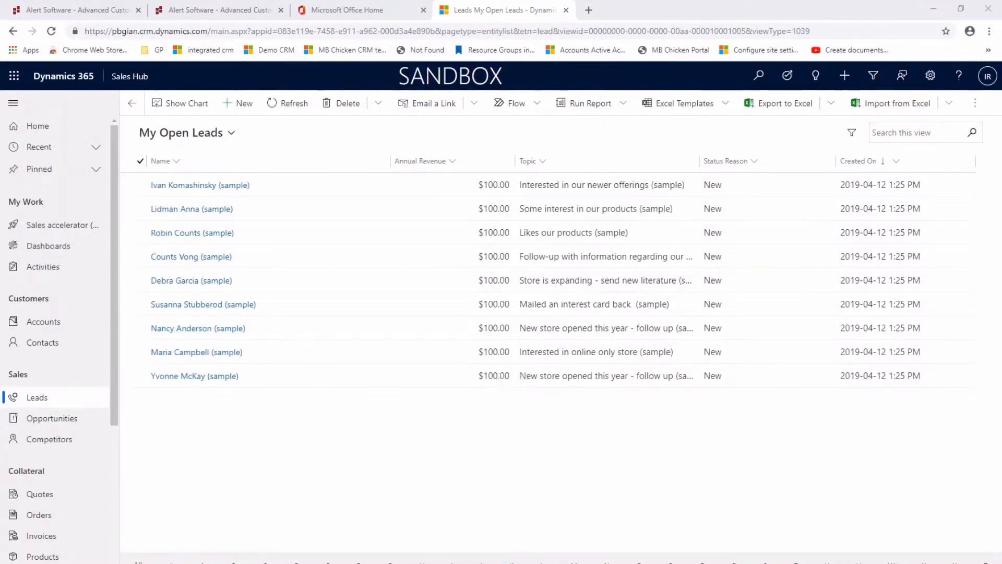
Open the first lead in My Open Leads, with the topic about newer offerings, and qualify it into an opportunity
left_click(43, 322)
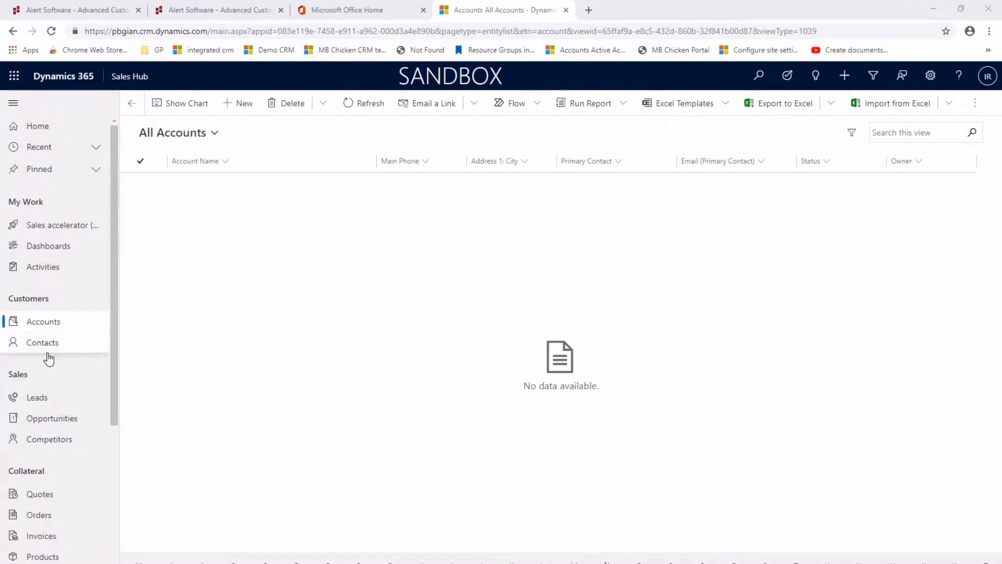
left_click(35, 397)
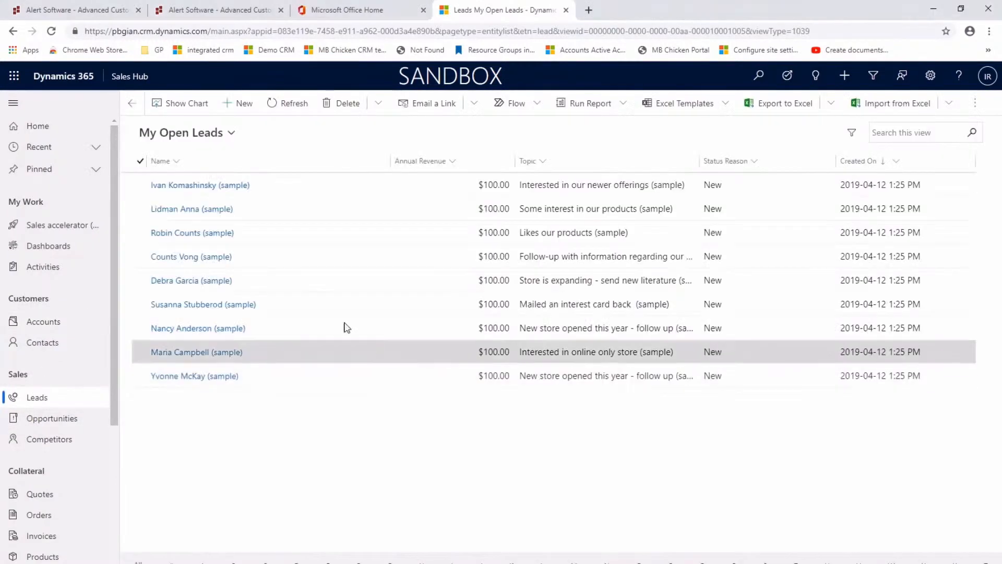
left_click(177, 189)
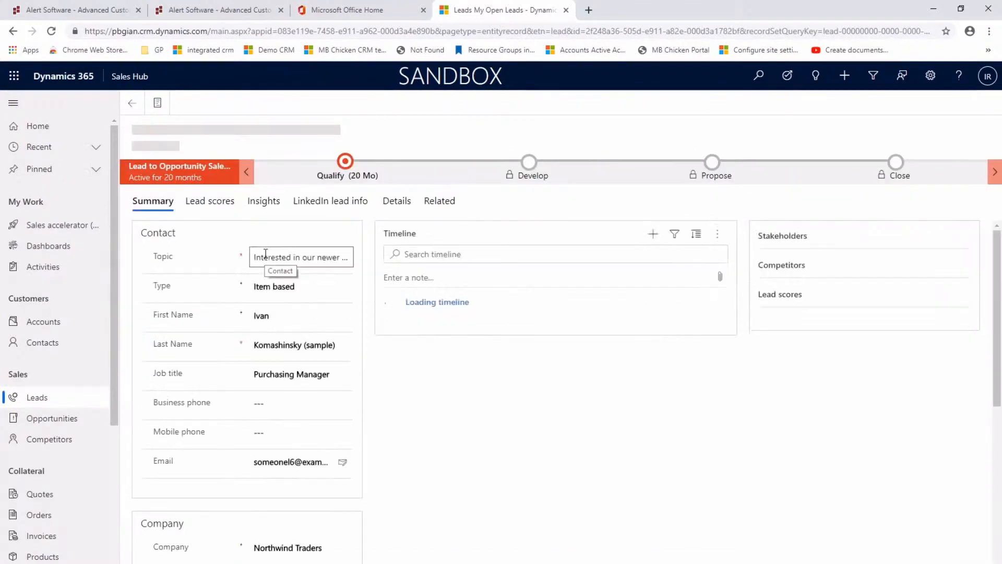
scroll(291, 510, "down", 3)
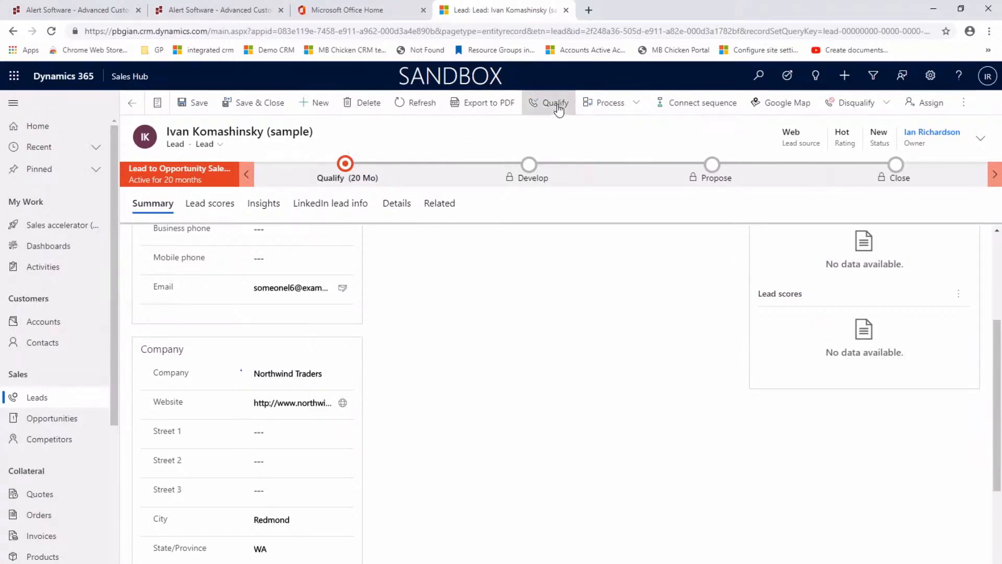
left_click(556, 105)
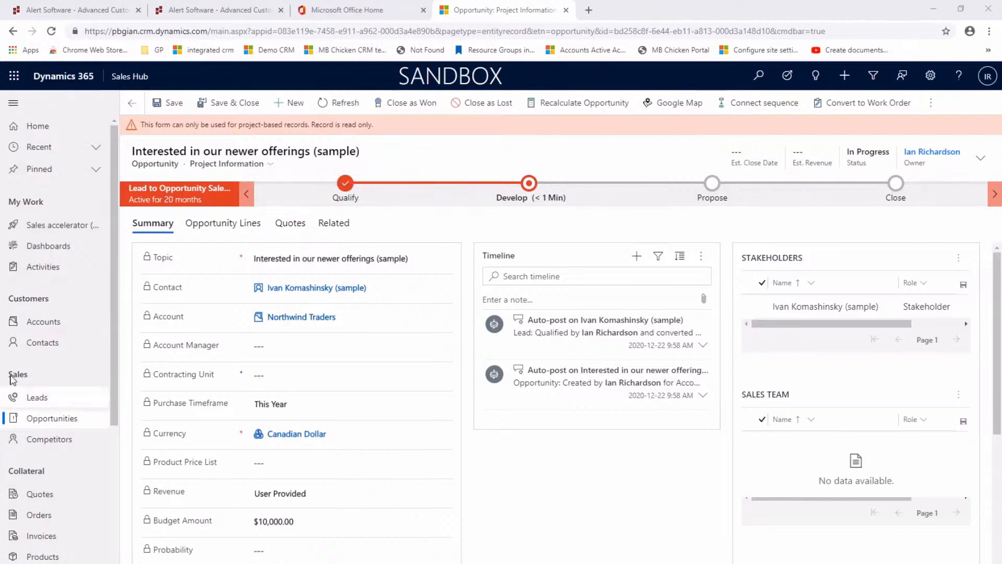
Check the active accounts and active contacts lists for the records created from the qualified lead
left_click(37, 325)
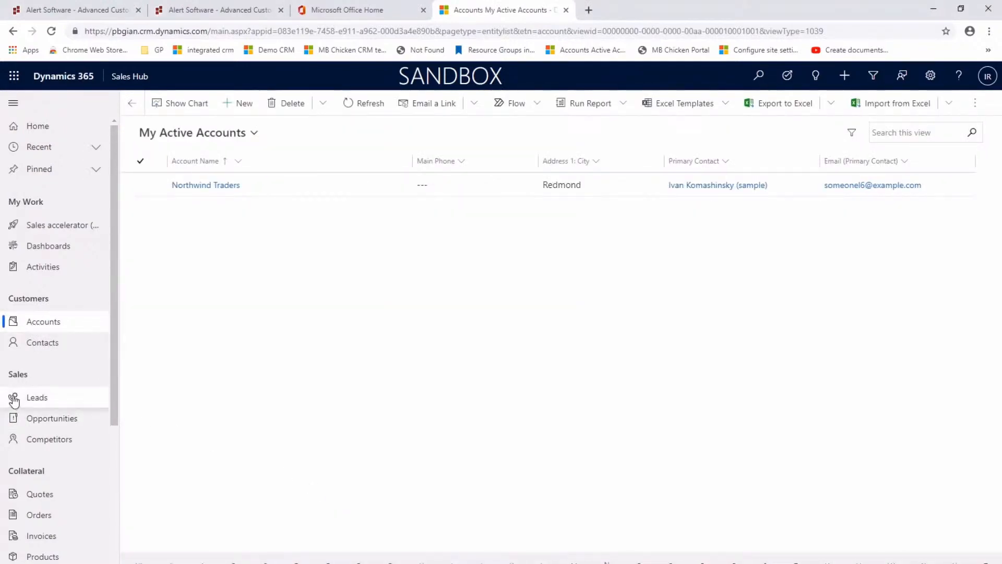
left_click(38, 342)
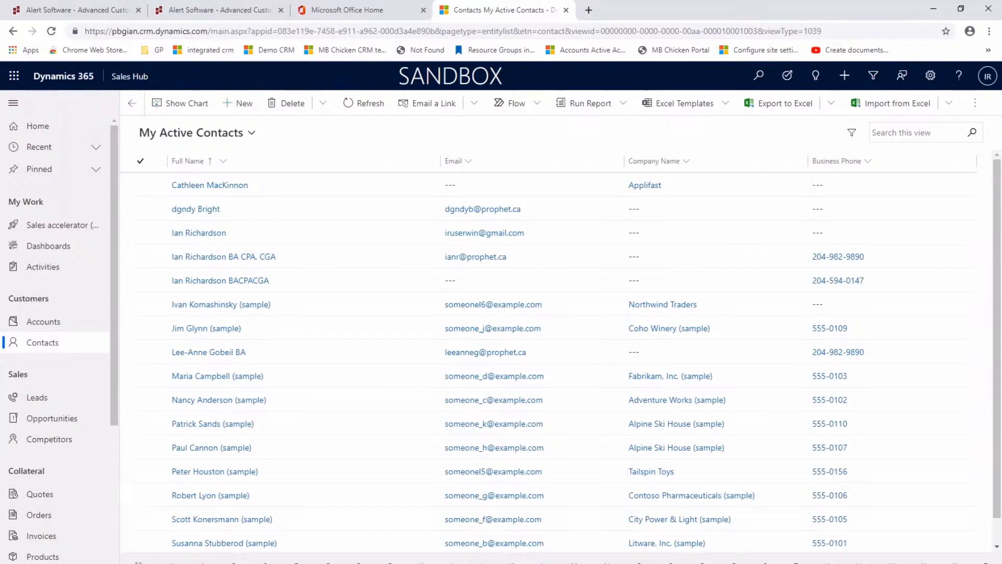
Switch from the Sales Dashboard to the Sales Activity Dashboard and examine its charts and My Activities list
left_click(451, 562)
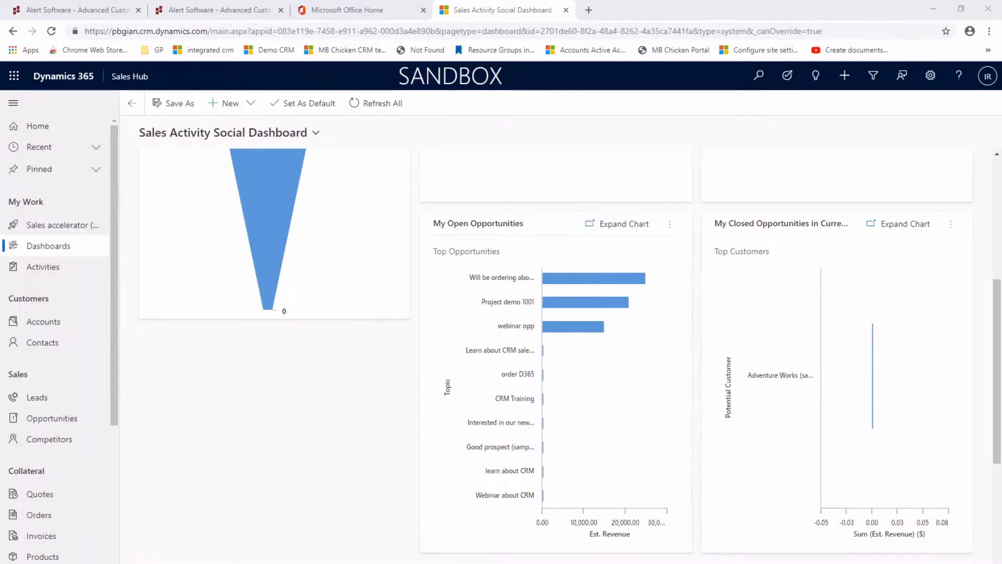
left_click(234, 134)
left_click(195, 215)
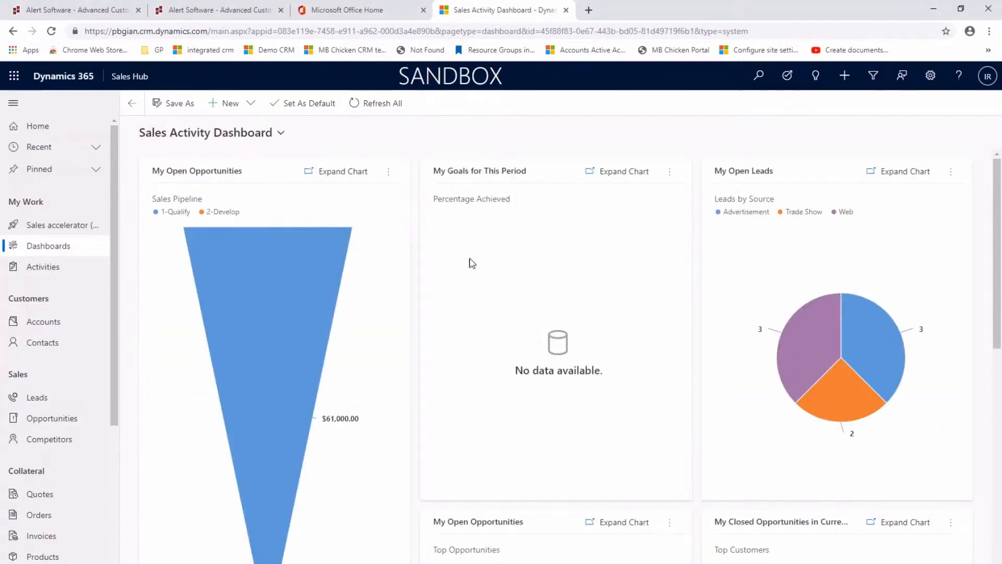
scroll(548, 291, "down", 5)
scroll(548, 291, "down", 5)
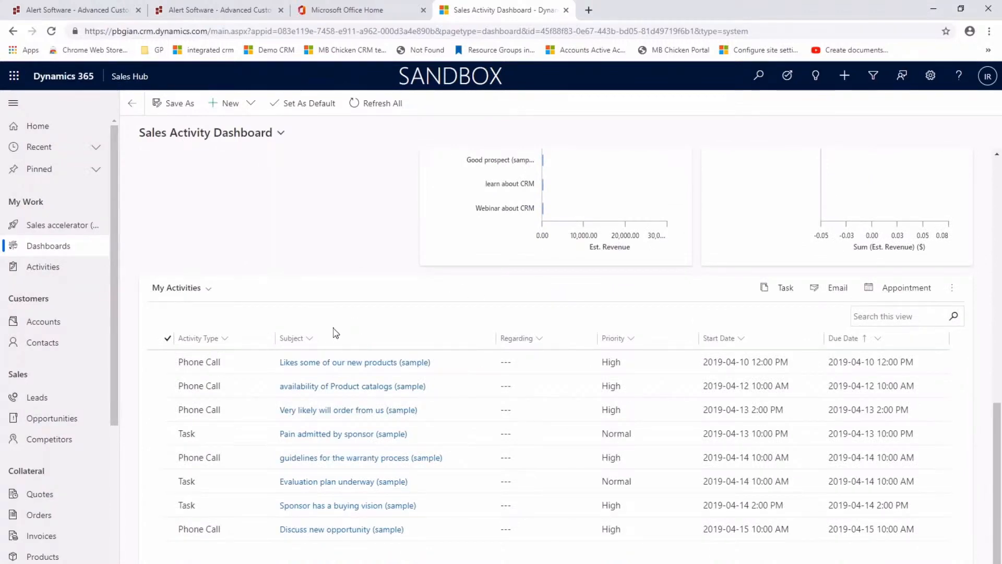
Open the Activities list of the Sales Hub
left_click(45, 273)
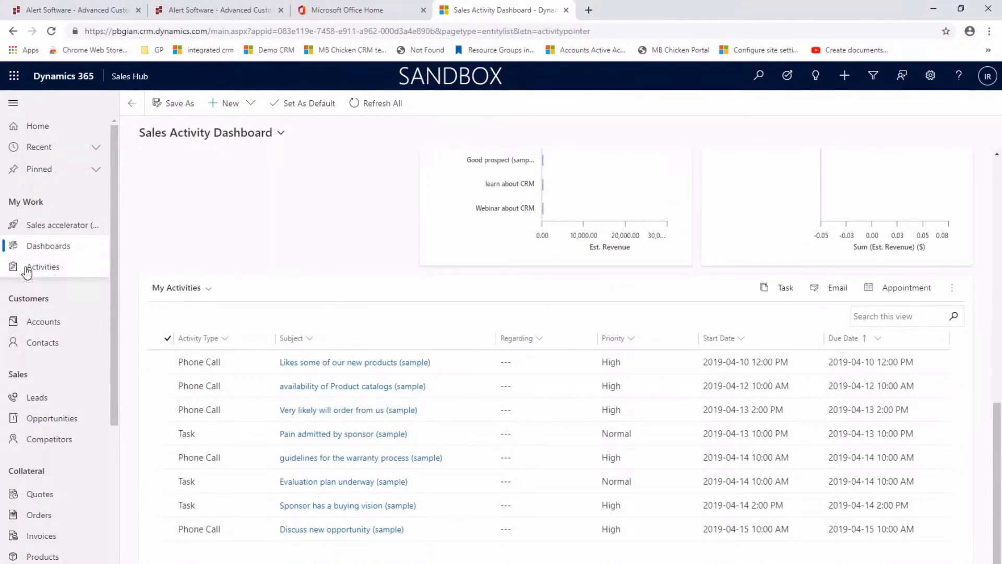